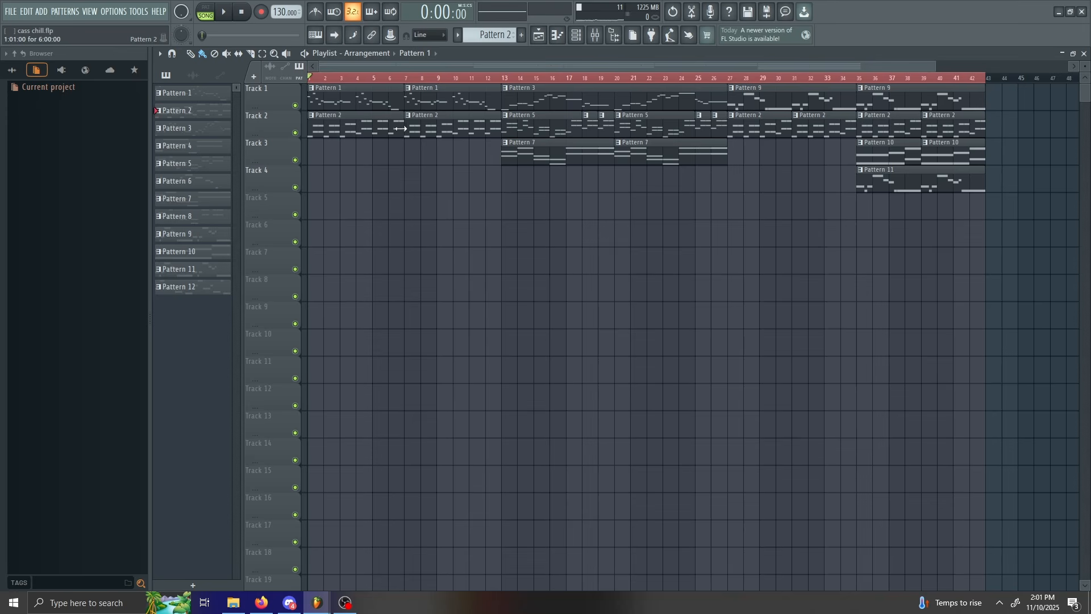
Solo Track 2 and open its first Pattern 2 clip in the piano roll with roughly the first four bars in view
{"action": "right_click", "coordinate": [297, 133]}
{"action": "left_click", "coordinate": [320, 132]}
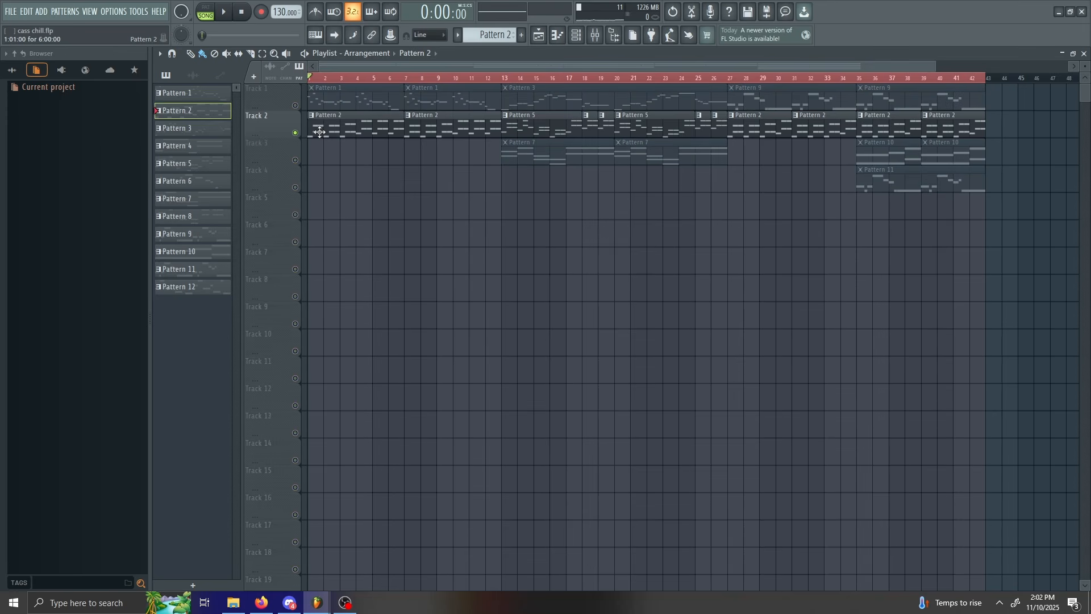
{"action": "double_click", "coordinate": [320, 132]}
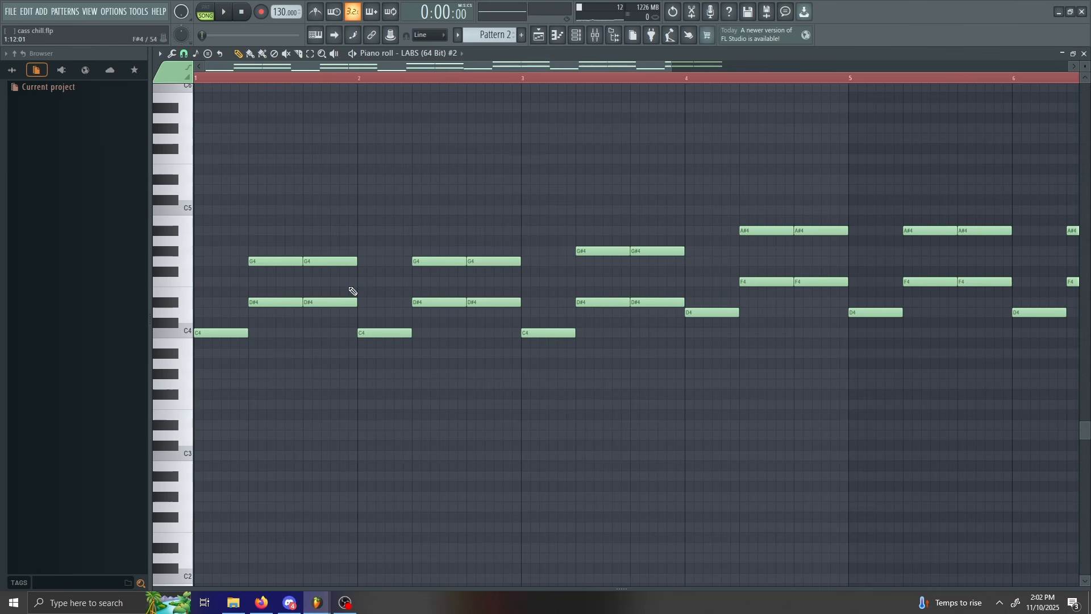
{"action": "left_click_drag", "start_coordinate": [670, 63], "coordinate": [463, 63]}
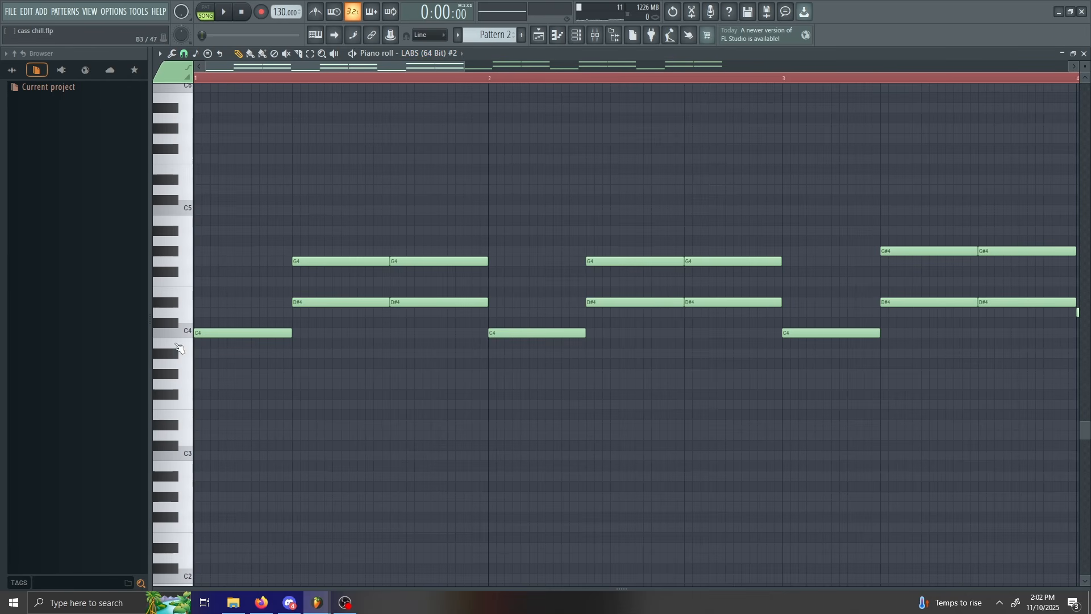
{"action": "left_click", "coordinate": [1083, 54]}
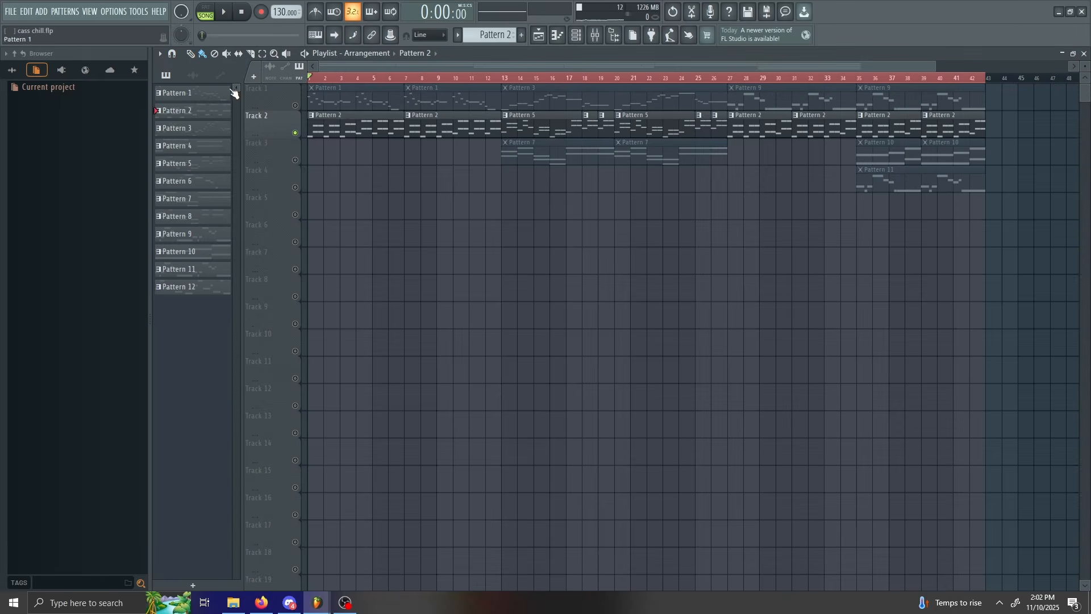
{"action": "double_click", "coordinate": [347, 125]}
{"action": "left_click_drag", "start_coordinate": [397, 64], "coordinate": [144, 81]}
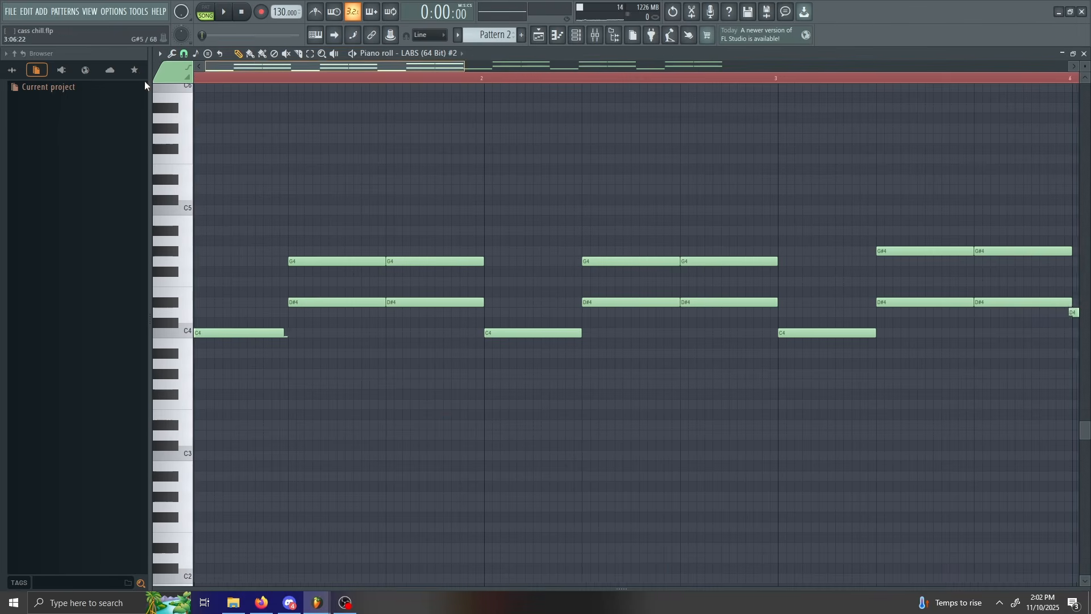
{"action": "left_click_drag", "start_coordinate": [463, 65], "coordinate": [572, 94]}
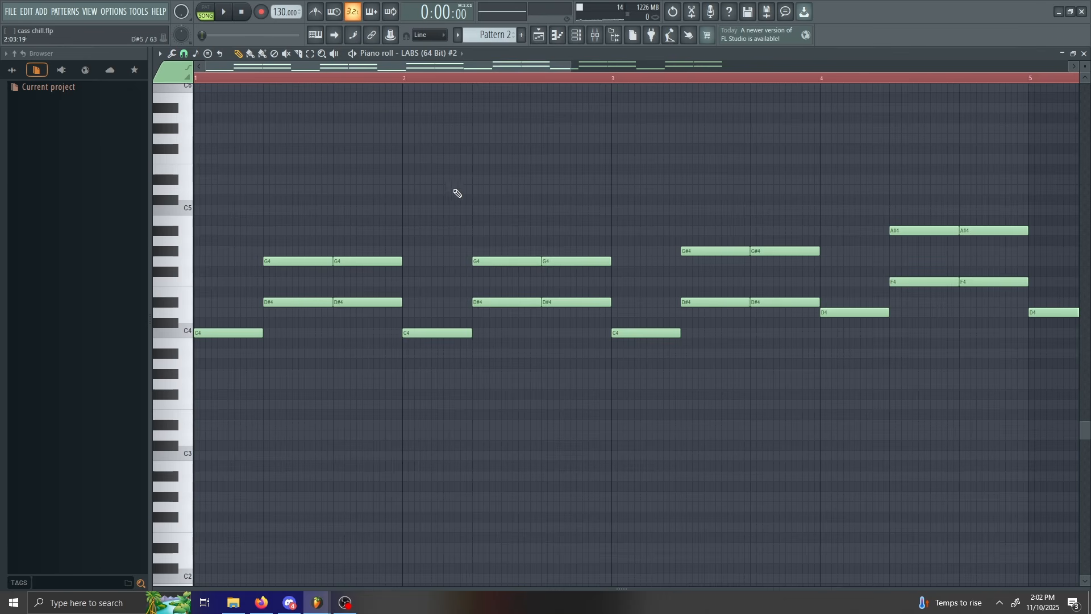
Play the Pattern 2 chords while following their notes in the piano roll, stop playback, and return to the playlist
{"action": "key", "text": "space"}
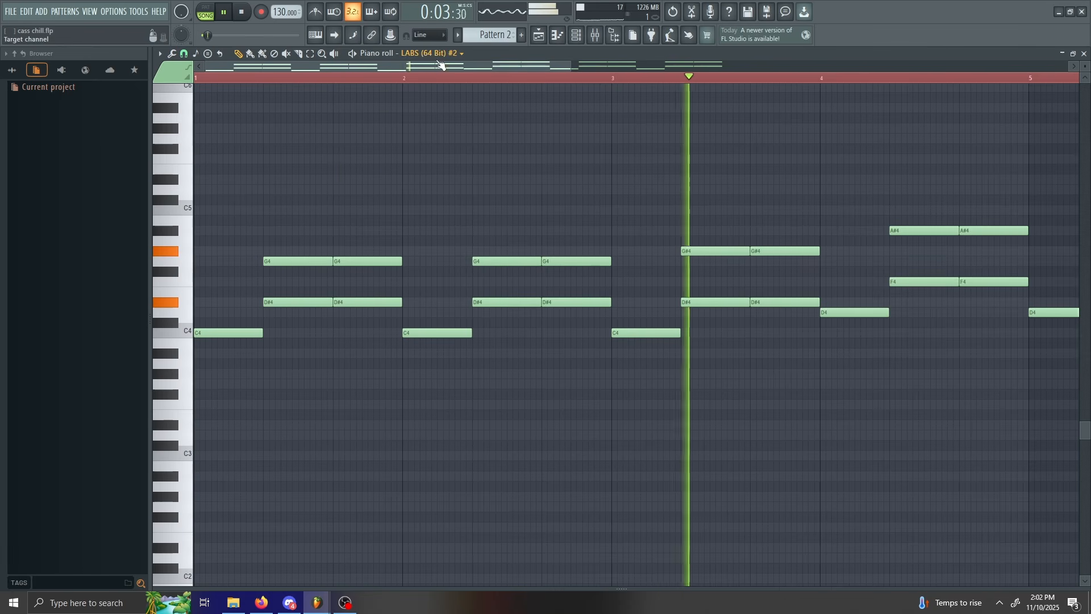
{"action": "left_click", "coordinate": [441, 53]}
{"action": "left_click", "coordinate": [446, 55]}
{"action": "left_click_drag", "start_coordinate": [442, 65], "coordinate": [701, 66]}
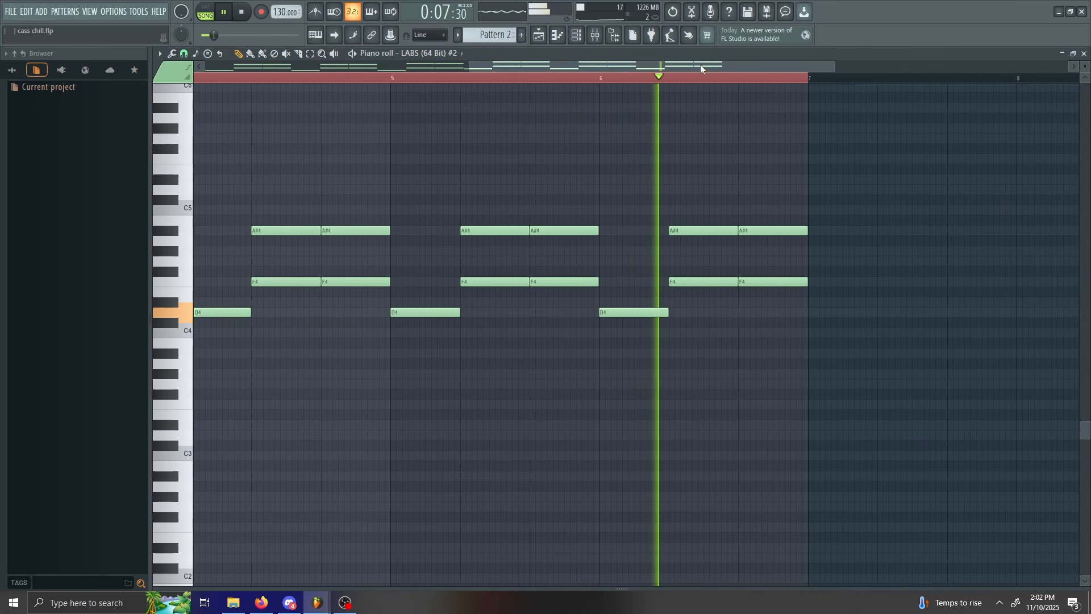
{"action": "key", "text": "space"}
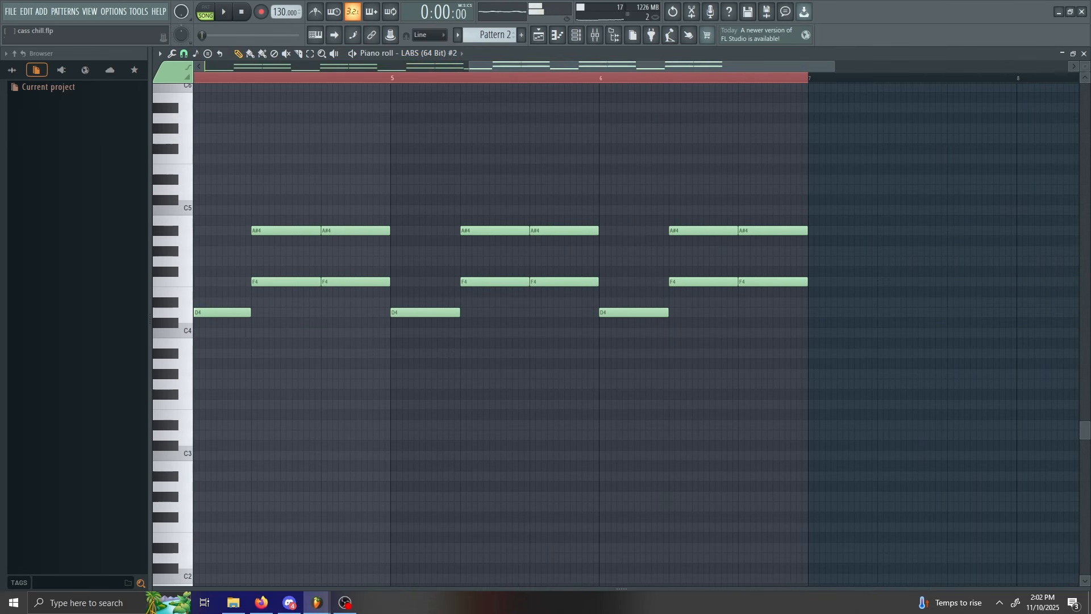
{"action": "left_click", "coordinate": [1083, 54]}
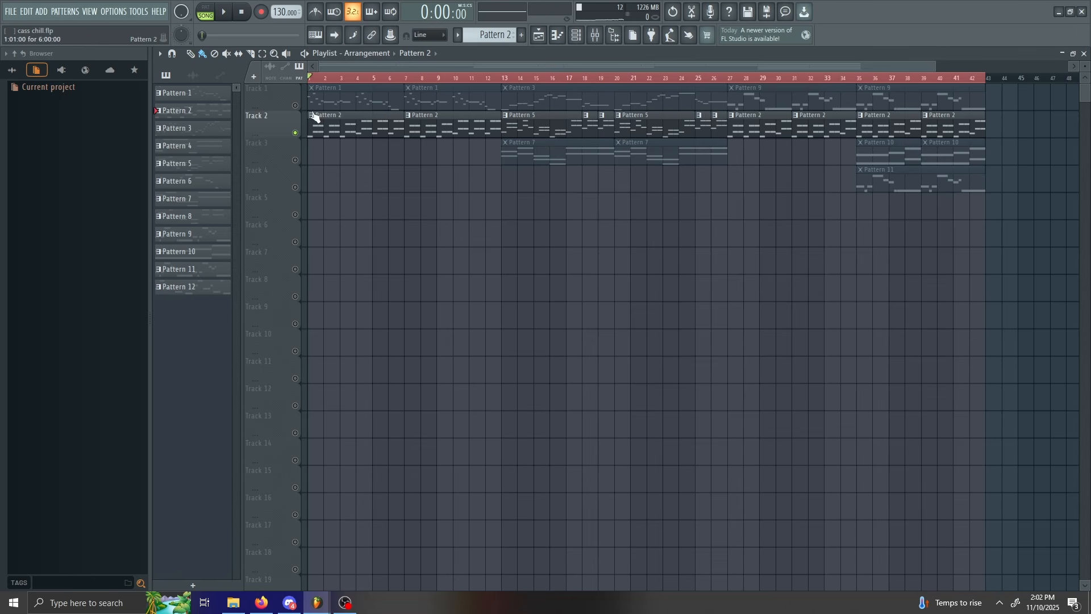
Play the song and examine the Pattern 1 melody notes in the piano roll, then stop playback and return to the playlist
{"action": "key", "text": "space"}
{"action": "double_click", "coordinate": [334, 101]}
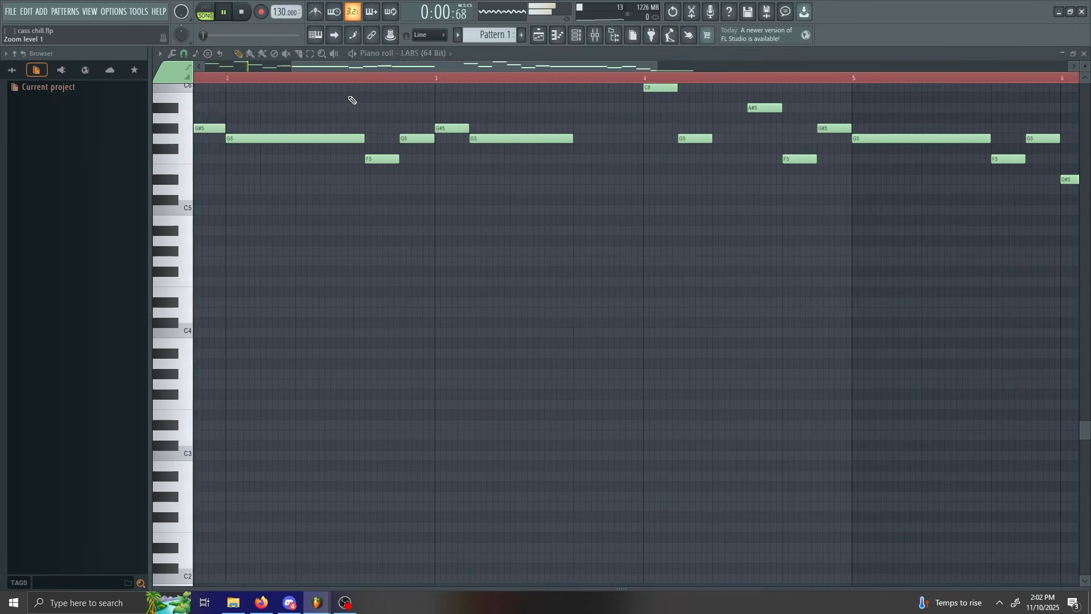
{"action": "scroll", "coordinate": [401, 268], "scroll_direction": "up", "scroll_amount": 2}
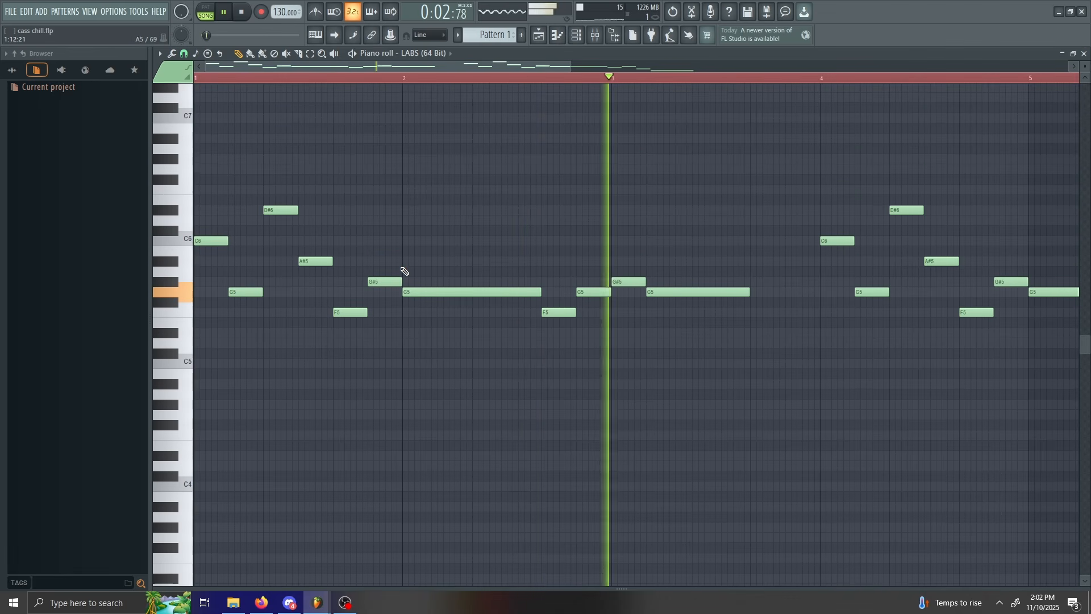
{"action": "left_click_drag", "start_coordinate": [383, 67], "coordinate": [599, 68]}
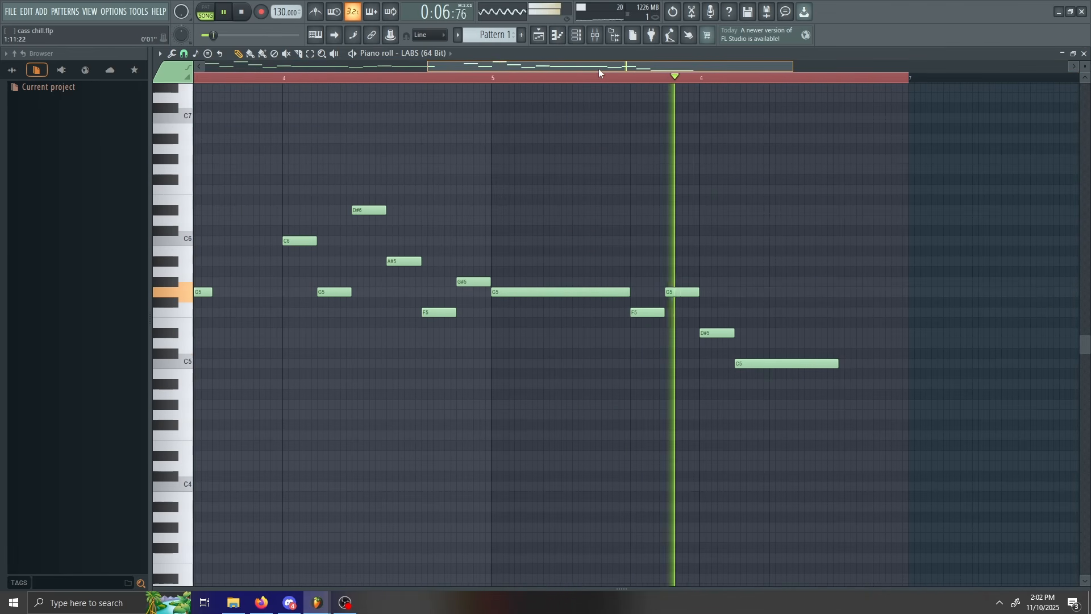
{"action": "key", "text": "space"}
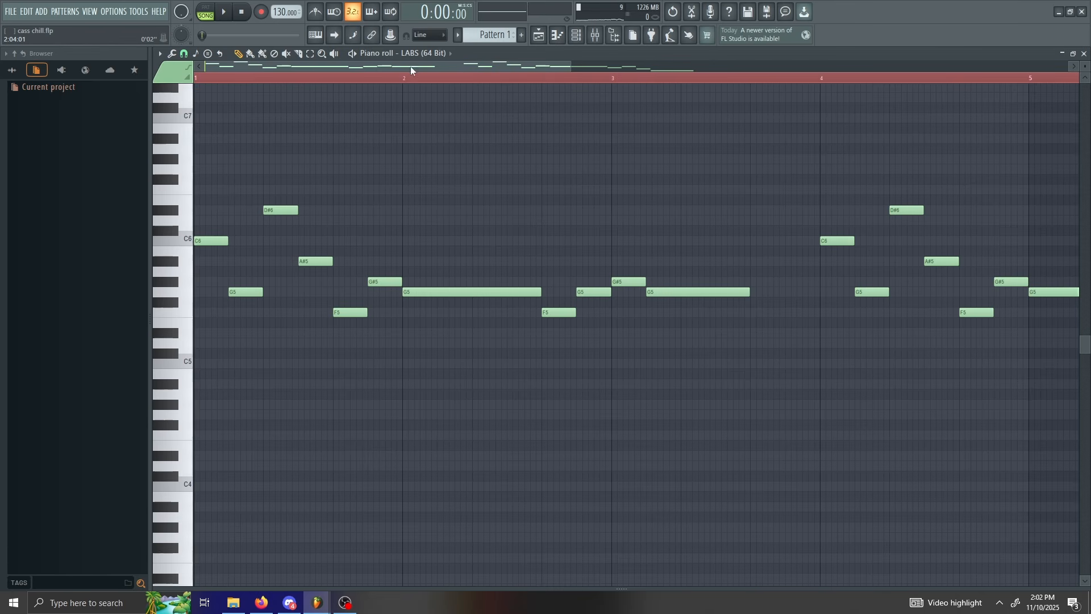
{"action": "left_click_drag", "start_coordinate": [413, 66], "coordinate": [217, 99]}
{"action": "left_click", "coordinate": [1083, 53]}
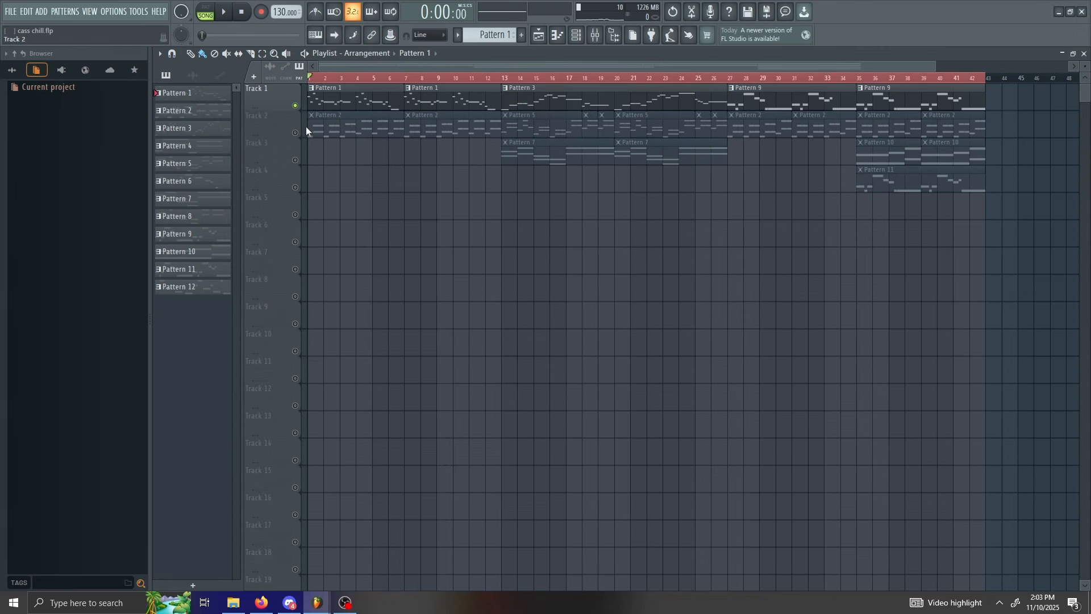
Compare the Pattern 1 melody with the Pattern 2 chord notes by viewing each in the piano roll
{"action": "double_click", "coordinate": [311, 100]}
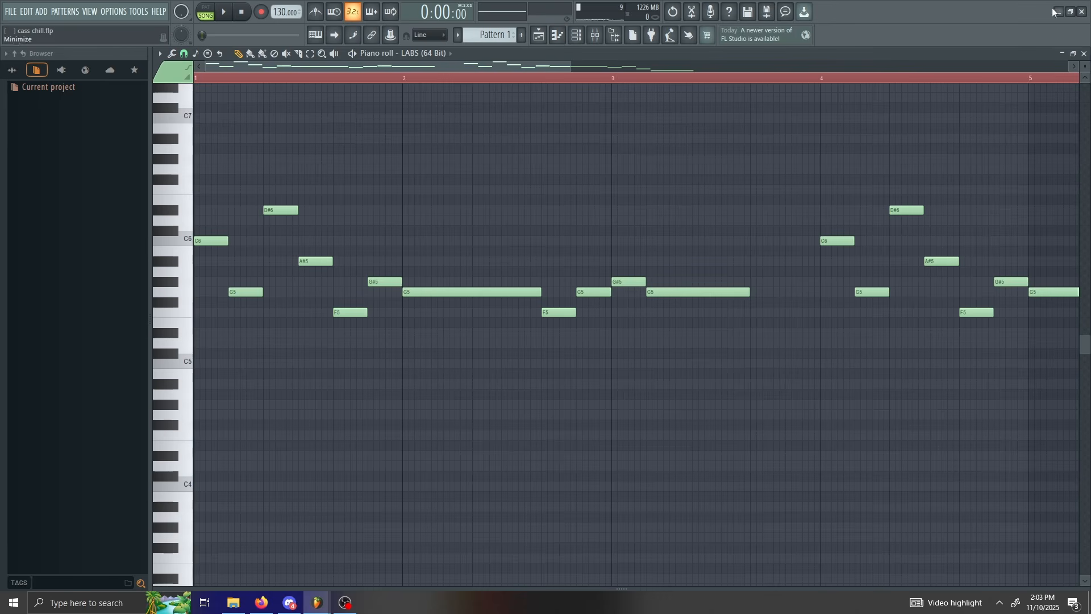
{"action": "left_click", "coordinate": [1084, 52]}
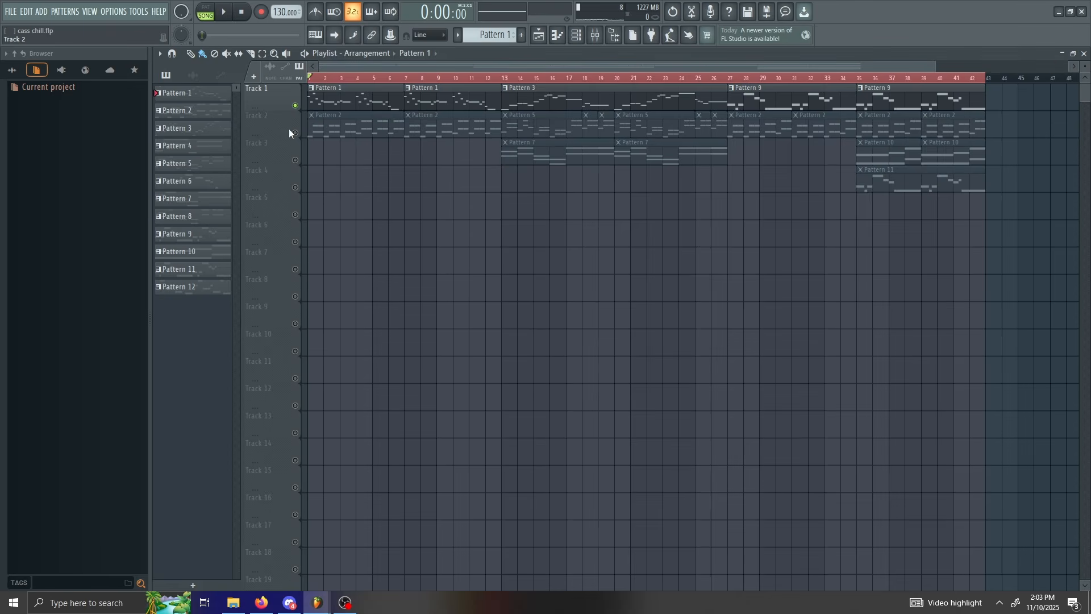
{"action": "double_click", "coordinate": [320, 131]}
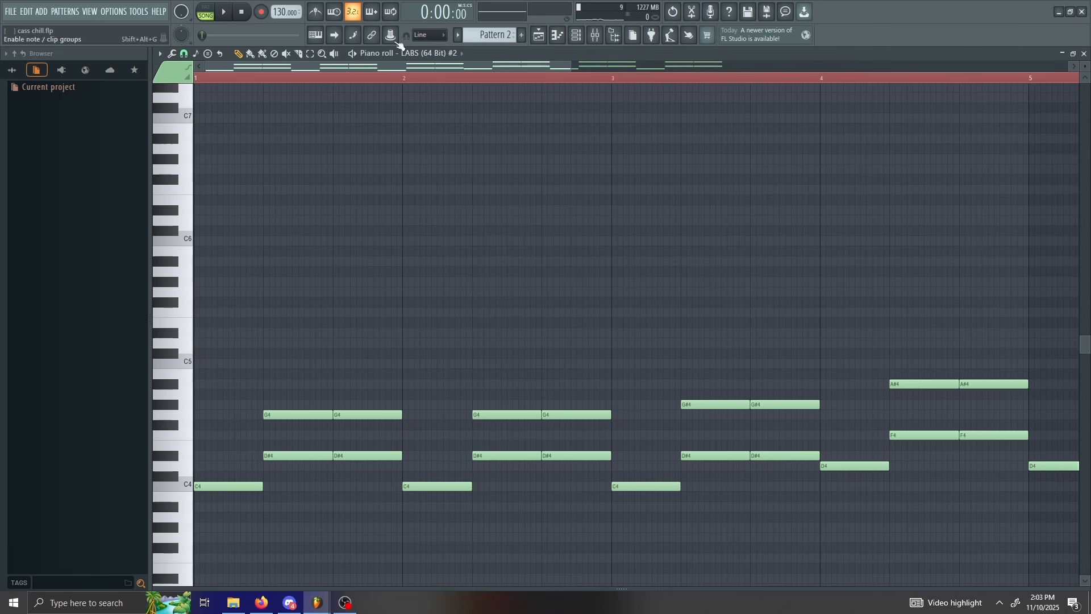
{"action": "scroll", "coordinate": [638, 138], "scroll_direction": "down", "scroll_amount": 3}
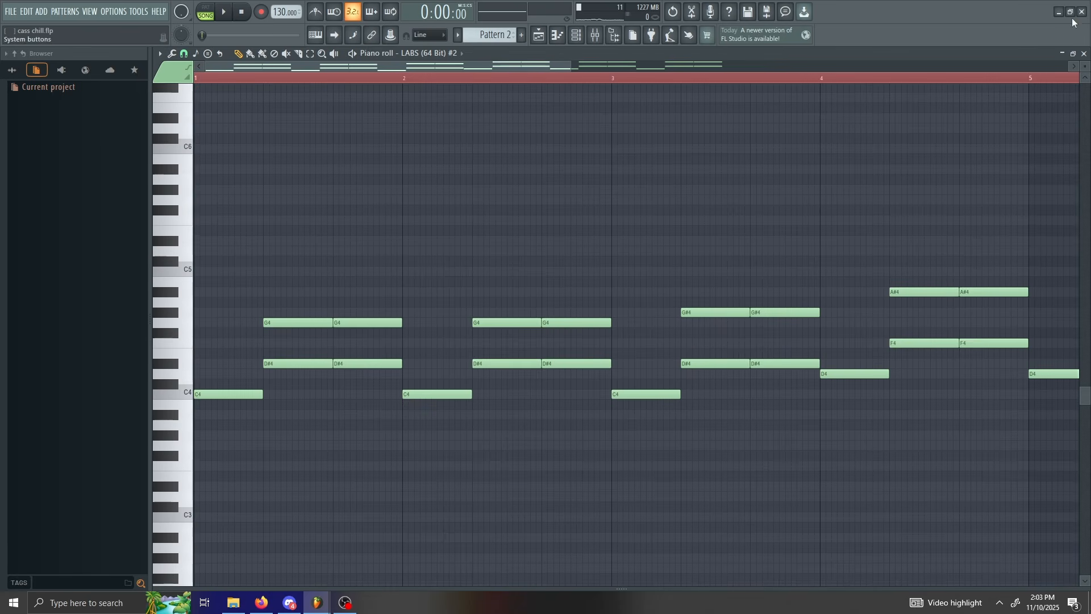
{"action": "left_click", "coordinate": [1084, 53]}
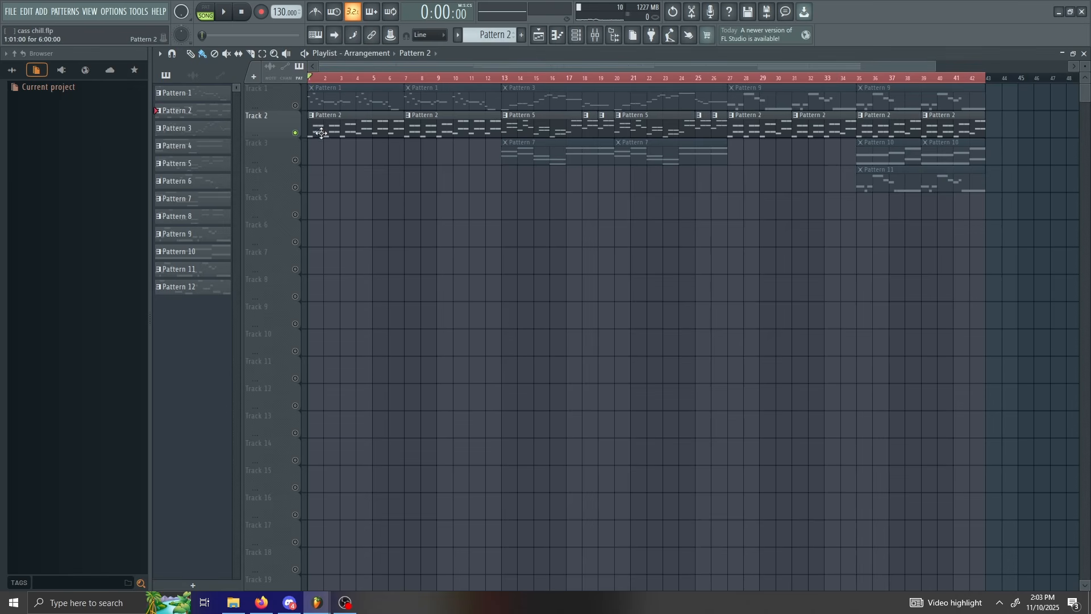
Unmute Track 1 and check the scale highlighting options and remaining melody notes in Pattern 1's piano roll
{"action": "left_click", "coordinate": [295, 105]}
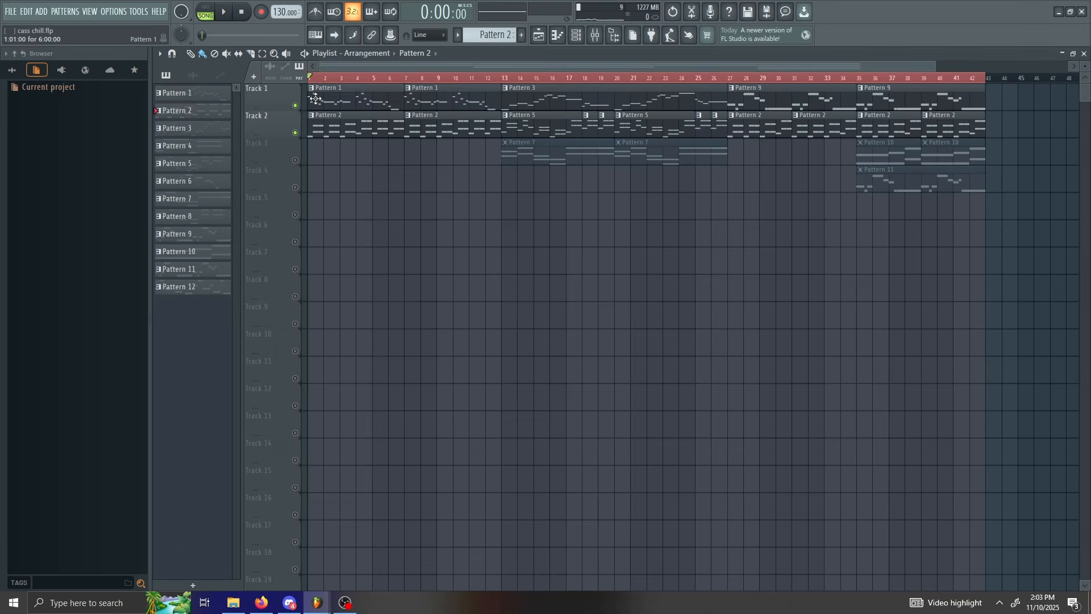
{"action": "double_click", "coordinate": [316, 100]}
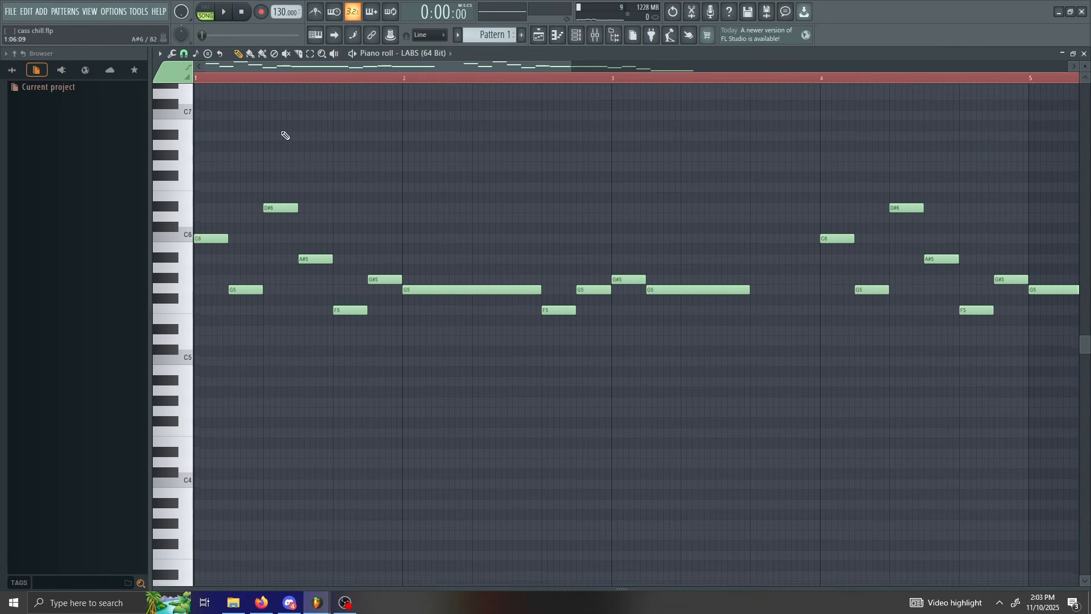
{"action": "left_click", "coordinate": [159, 53]}
{"action": "mouse_move", "coordinate": [206, 103]}
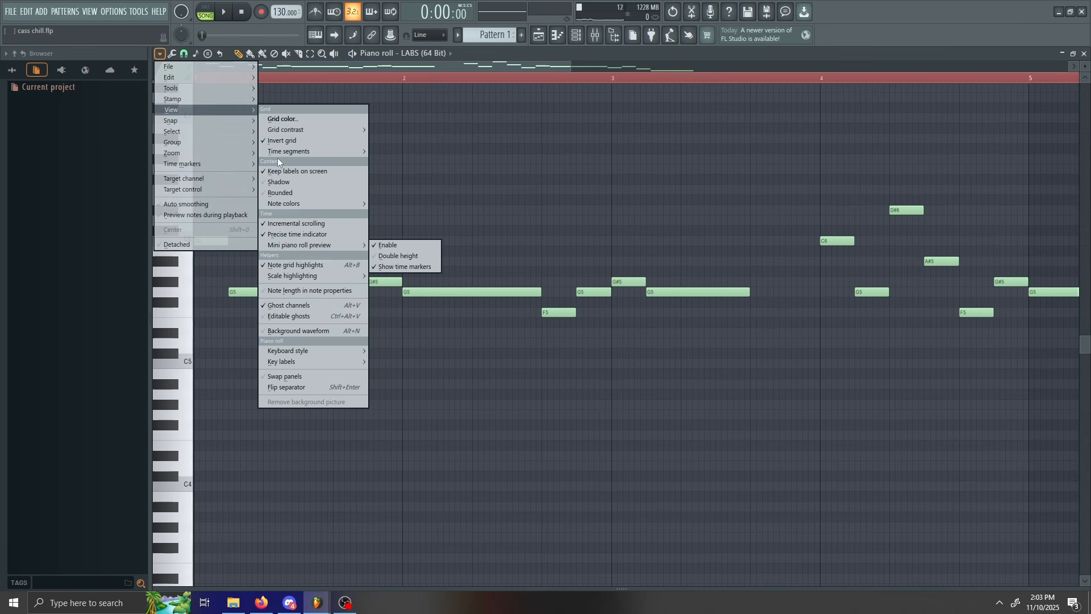
{"action": "mouse_move", "coordinate": [329, 276]}
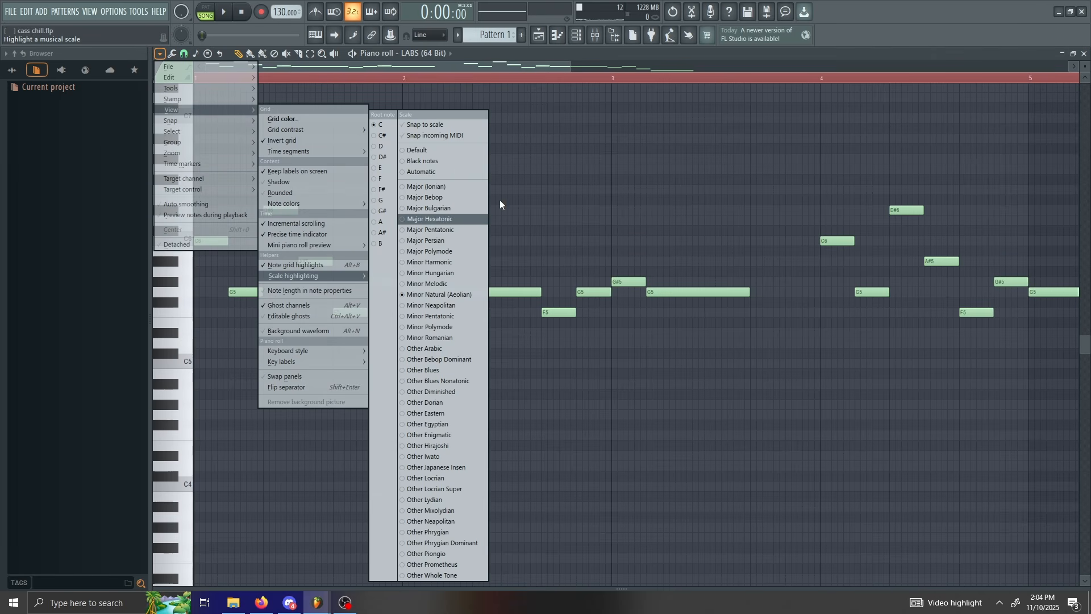
{"action": "left_click", "coordinate": [565, 177]}
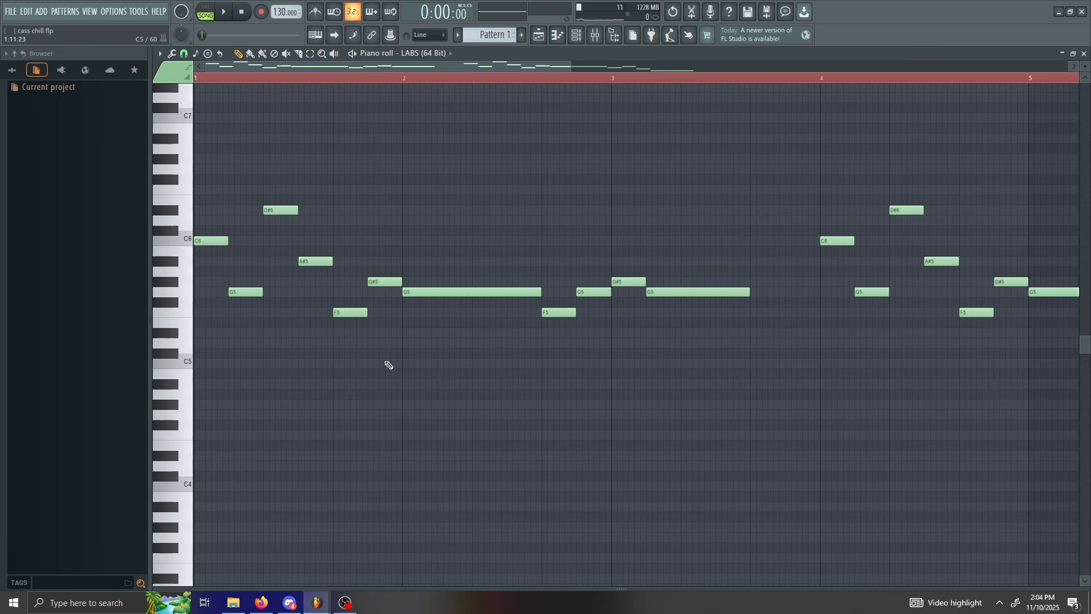
{"action": "scroll", "coordinate": [500, 113], "scroll_direction": "right", "scroll_amount": 5}
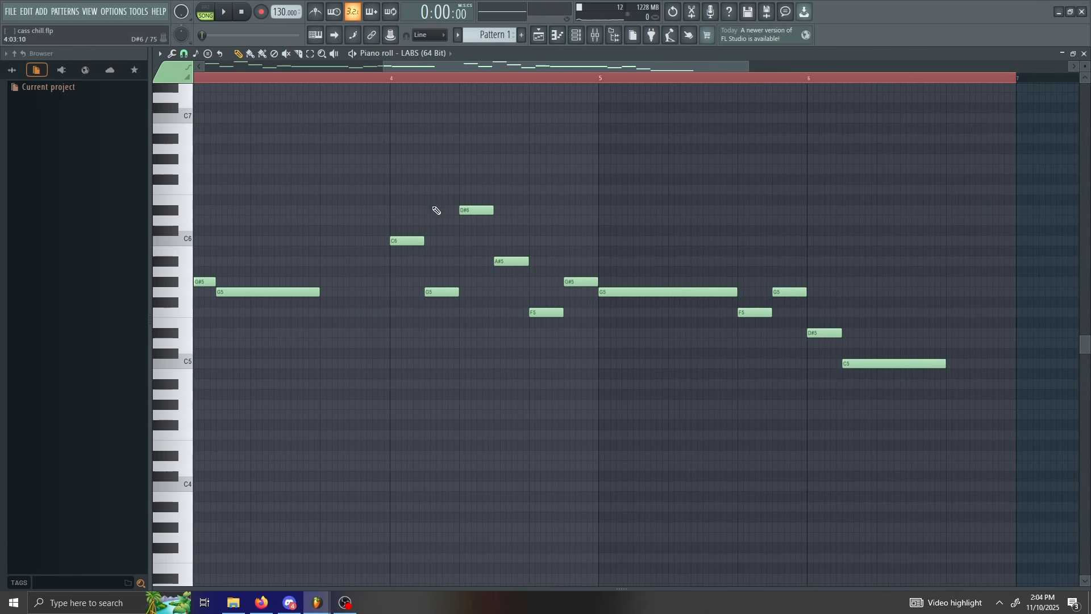
Return to the playlist, set the playback position to bar 13, and solo Track 2
{"action": "key", "text": "F5"}
{"action": "left_click_drag", "start_coordinate": [566, 77], "coordinate": [504, 76]}
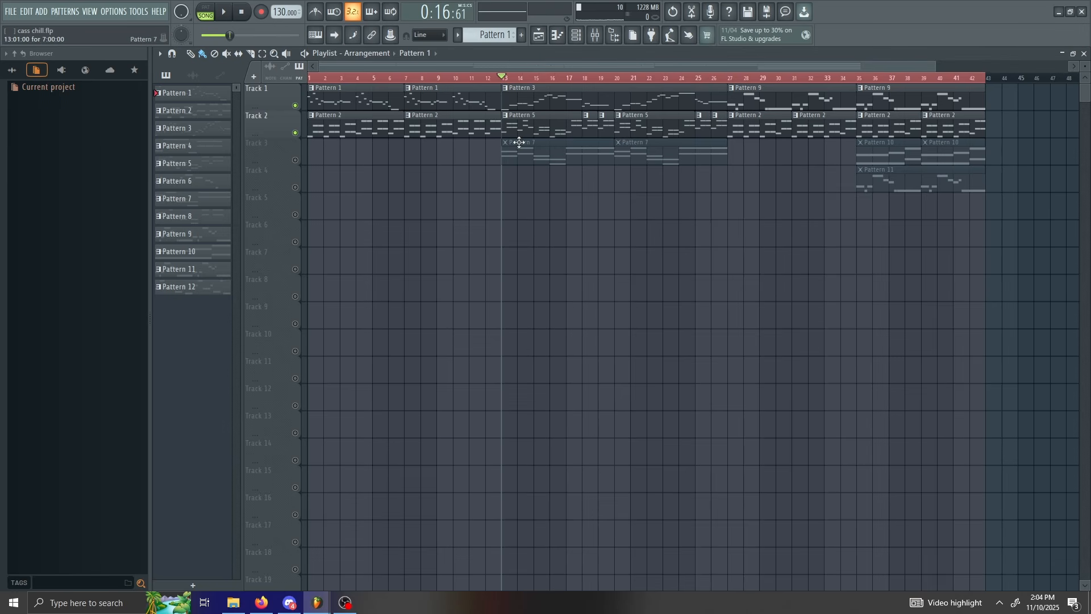
{"action": "right_click", "coordinate": [295, 133]}
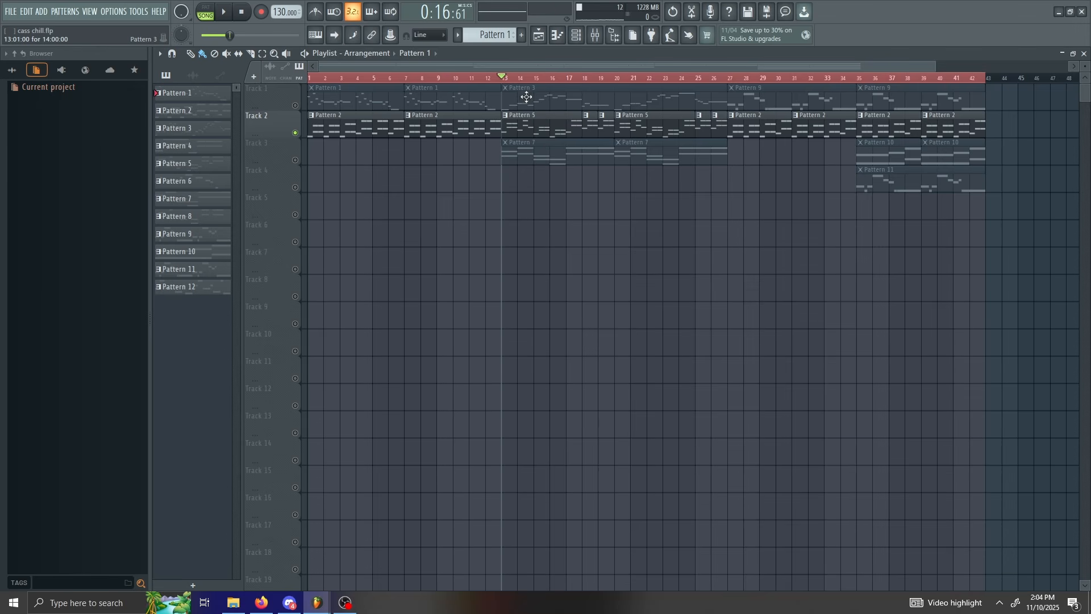
Solo Track 1 and set the playback position from the song start to bar 13, where Pattern 3 begins
{"action": "left_click_drag", "start_coordinate": [507, 81], "coordinate": [291, 117]}
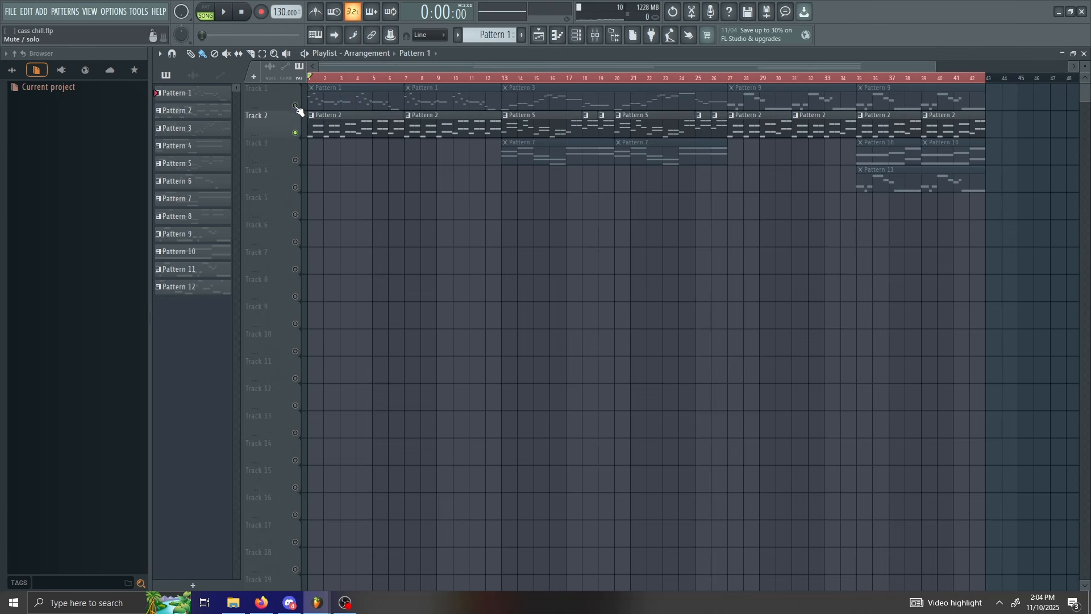
{"action": "right_click", "coordinate": [295, 105]}
{"action": "left_click_drag", "start_coordinate": [310, 80], "coordinate": [385, 169]}
{"action": "left_click_drag", "start_coordinate": [404, 134], "coordinate": [507, 147]}
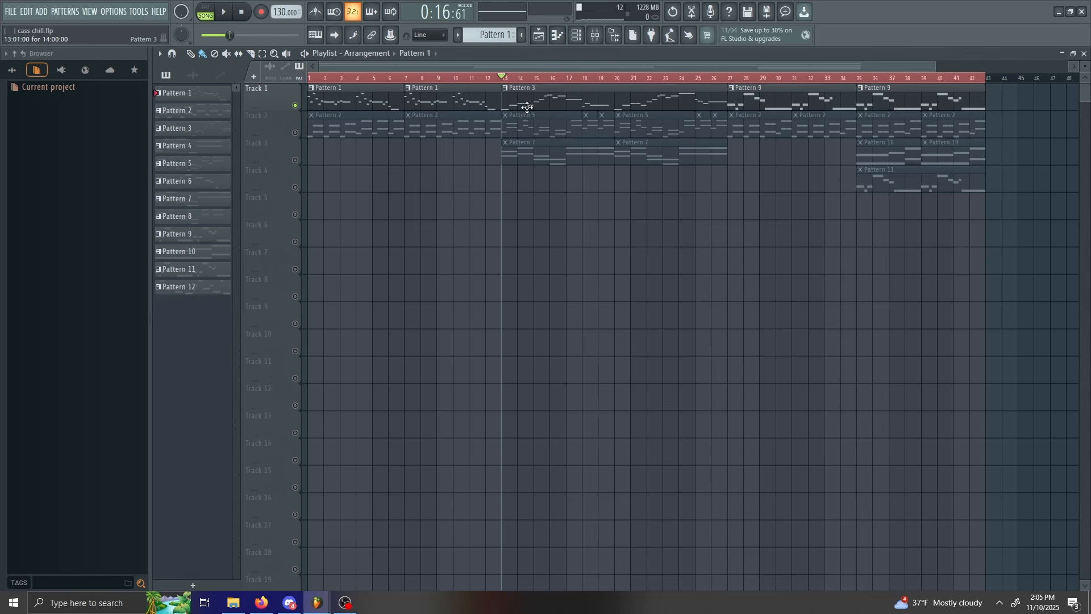
{"action": "key", "text": "F7"}
Solo Track 2, play from bar 13, and examine the Pattern 5 chord notes in the piano roll before returning to the playlist
{"action": "right_click", "coordinate": [295, 132]}
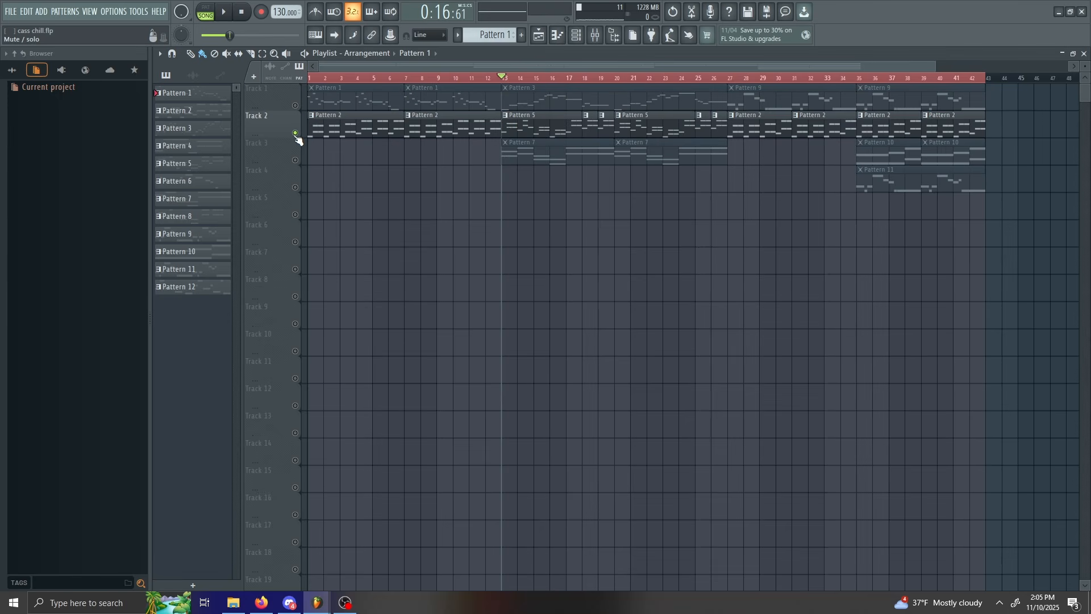
{"action": "key", "text": "space"}
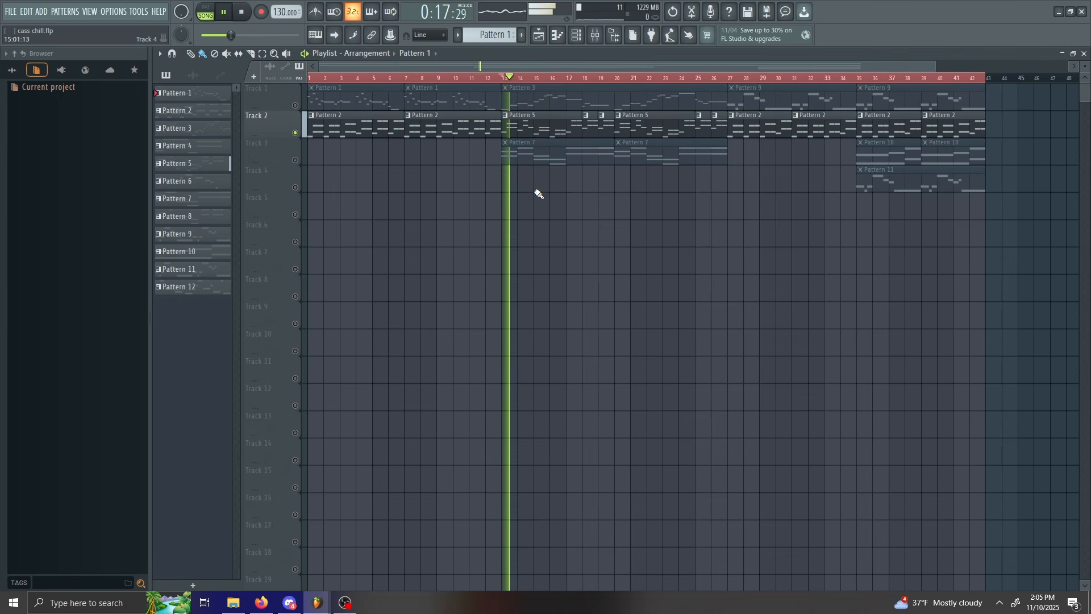
{"action": "left_click", "coordinate": [532, 131]}
{"action": "double_click", "coordinate": [532, 132]}
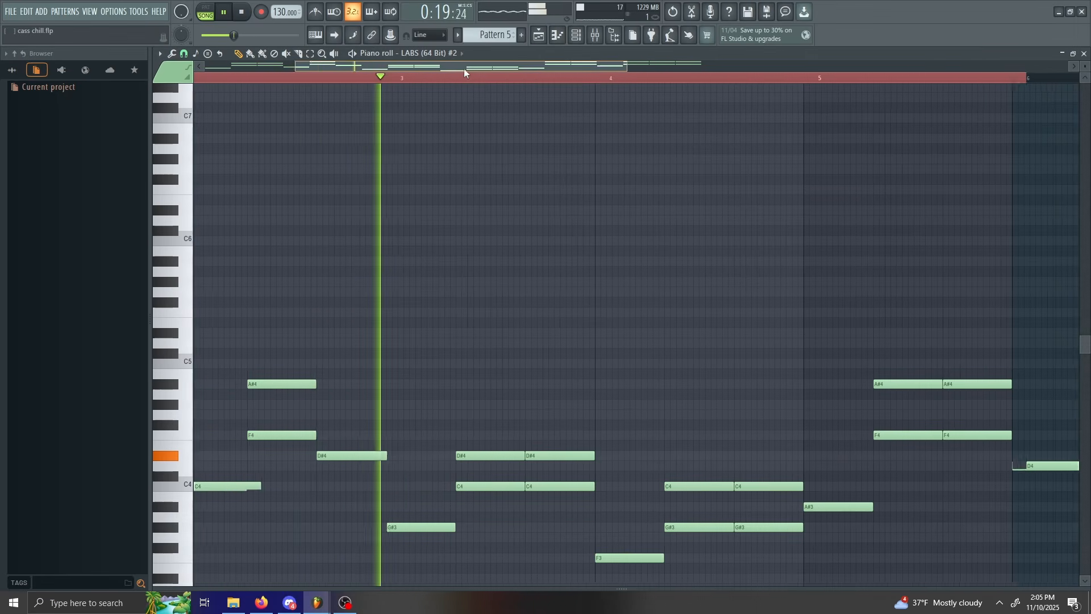
{"action": "scroll", "coordinate": [496, 170], "scroll_direction": "down", "scroll_amount": 3}
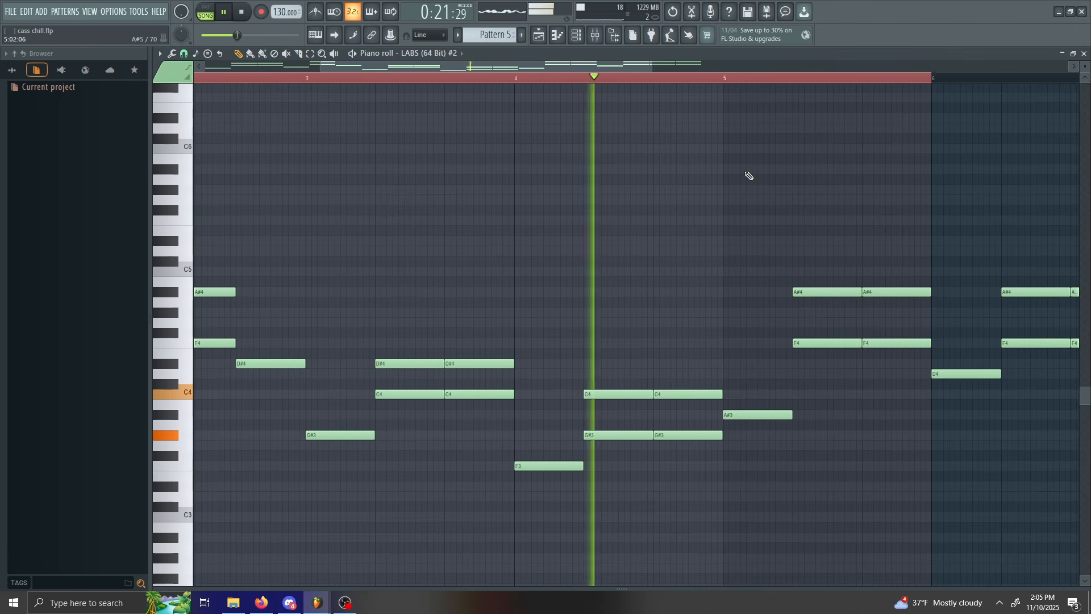
{"action": "left_click", "coordinate": [1084, 54]}
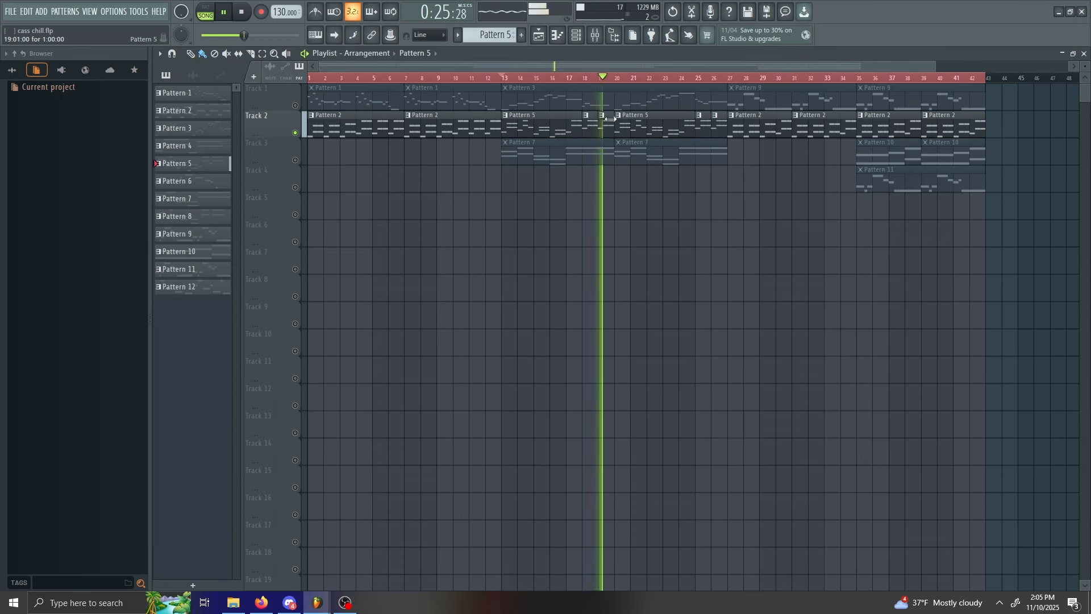
Stop playback, solo Track 3, and listen to its Pattern 7 part from bar 13
{"action": "key", "text": "space"}
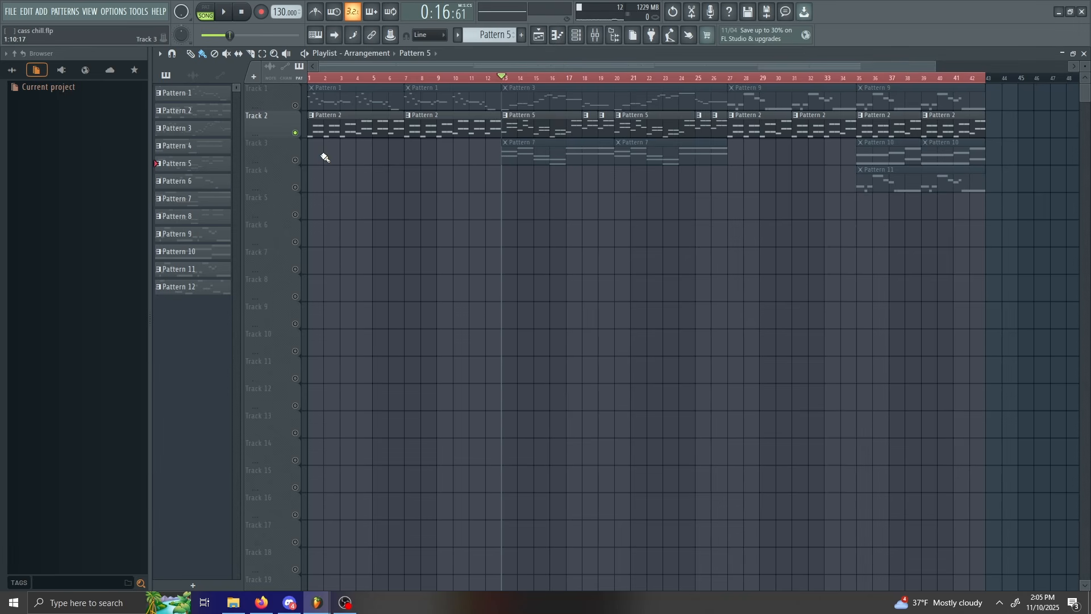
{"action": "left_click", "coordinate": [536, 145]}
{"action": "key", "text": "space"}
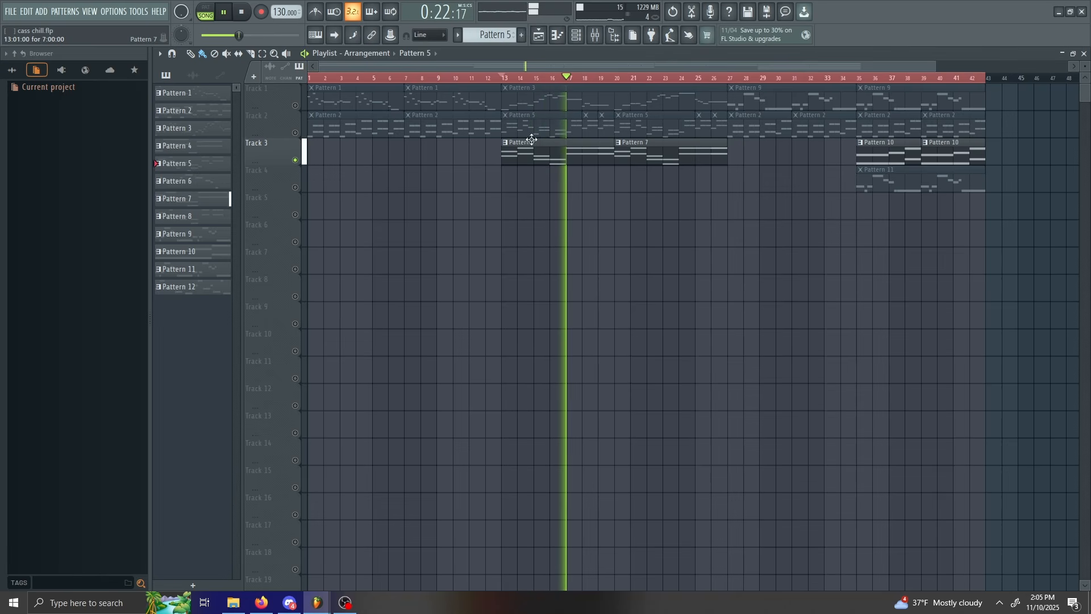
{"action": "key", "text": "space"}
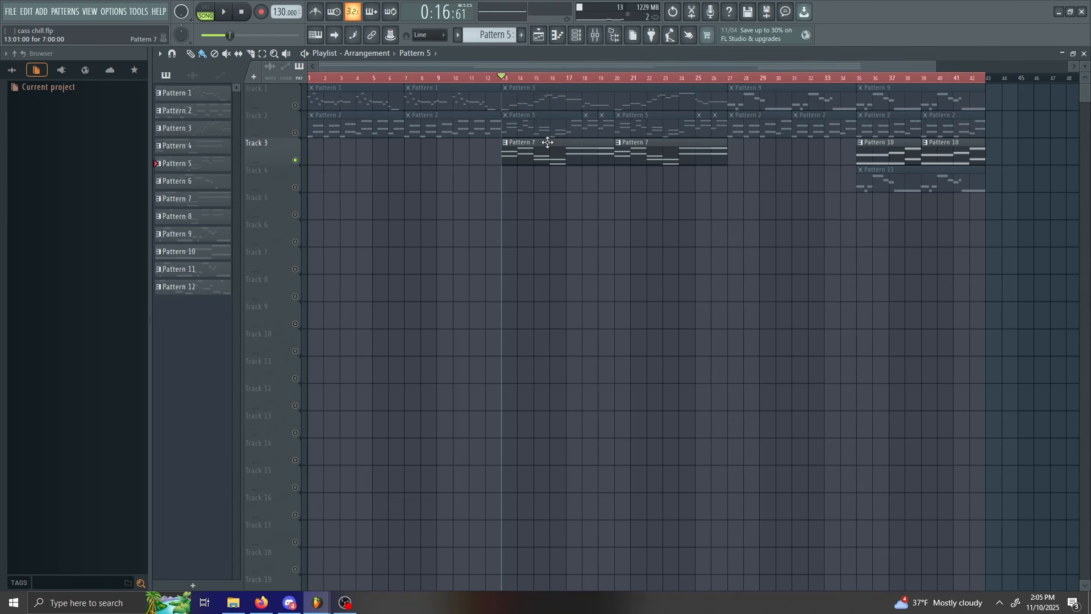
Examine the Pattern 5 chord notes in the piano roll, return to the playlist, and reset the playback position to bar 13
{"action": "double_click", "coordinate": [517, 124]}
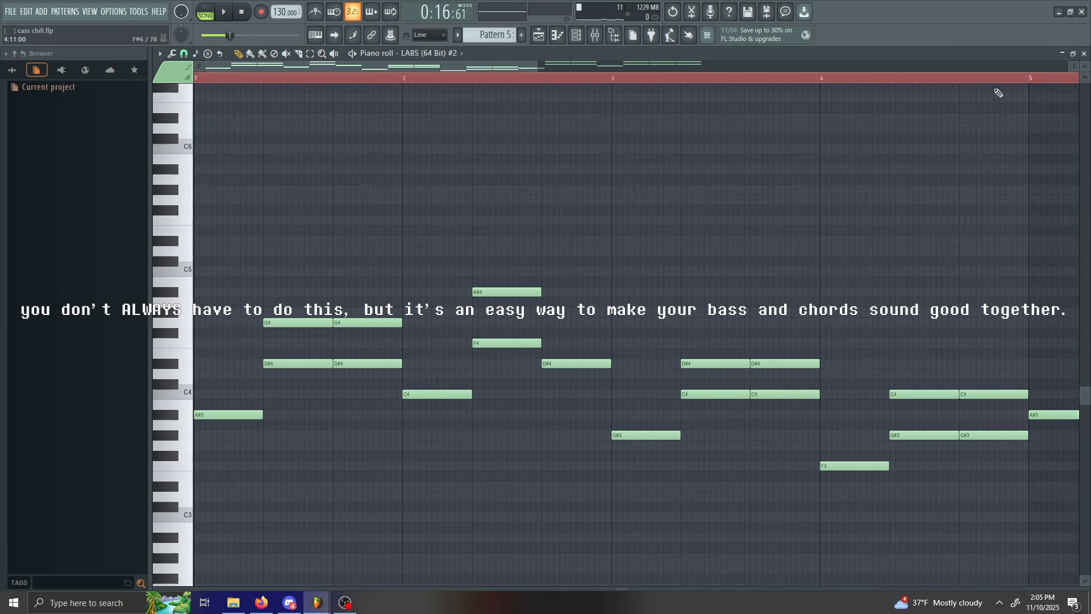
{"action": "left_click", "coordinate": [1084, 54]}
{"action": "double_click", "coordinate": [506, 142]}
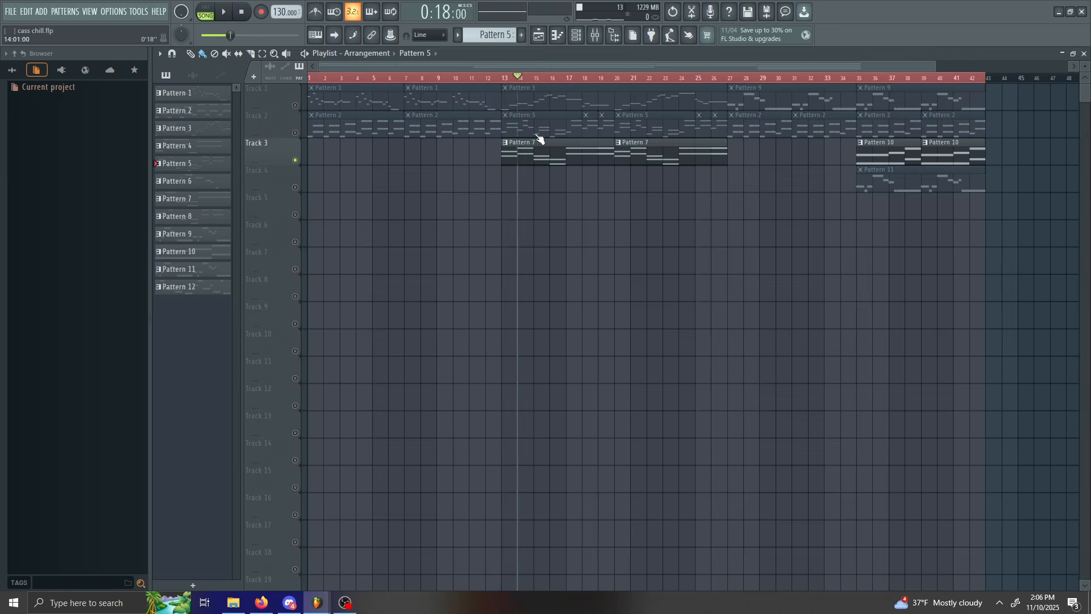
{"action": "left_click_drag", "start_coordinate": [538, 138], "coordinate": [508, 169]}
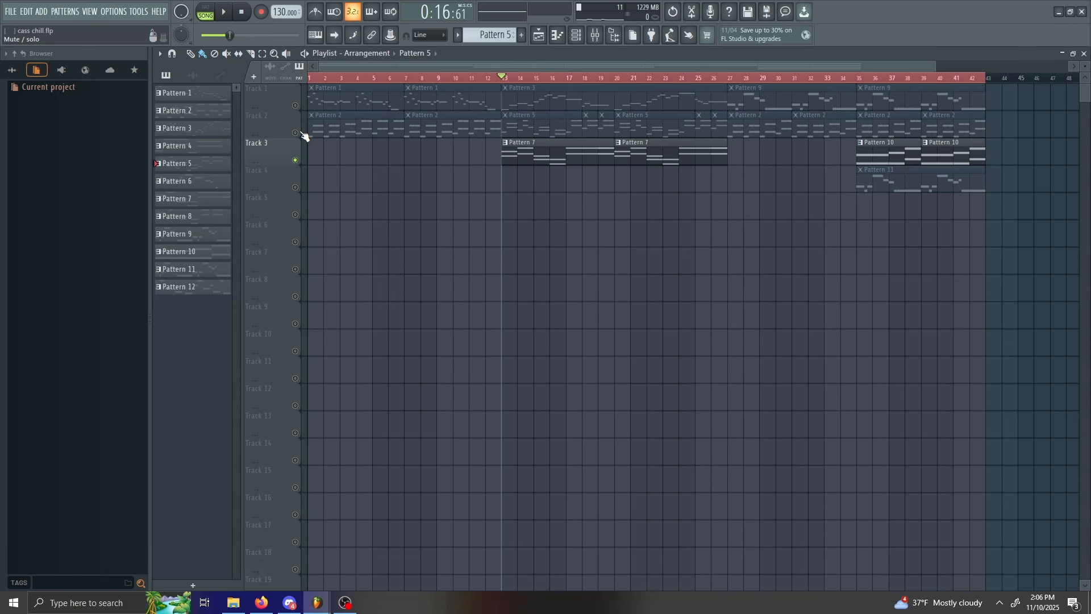
Unmute Track 2 alongside Track 3 and listen to both tracks together from bar 13
{"action": "left_click", "coordinate": [303, 134]}
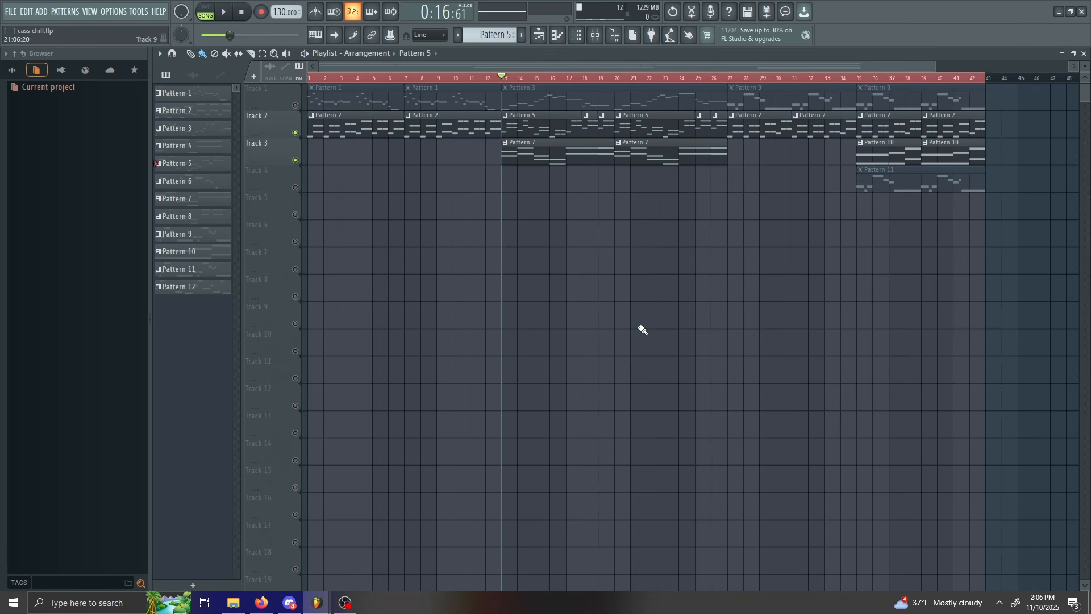
{"action": "key", "text": "space"}
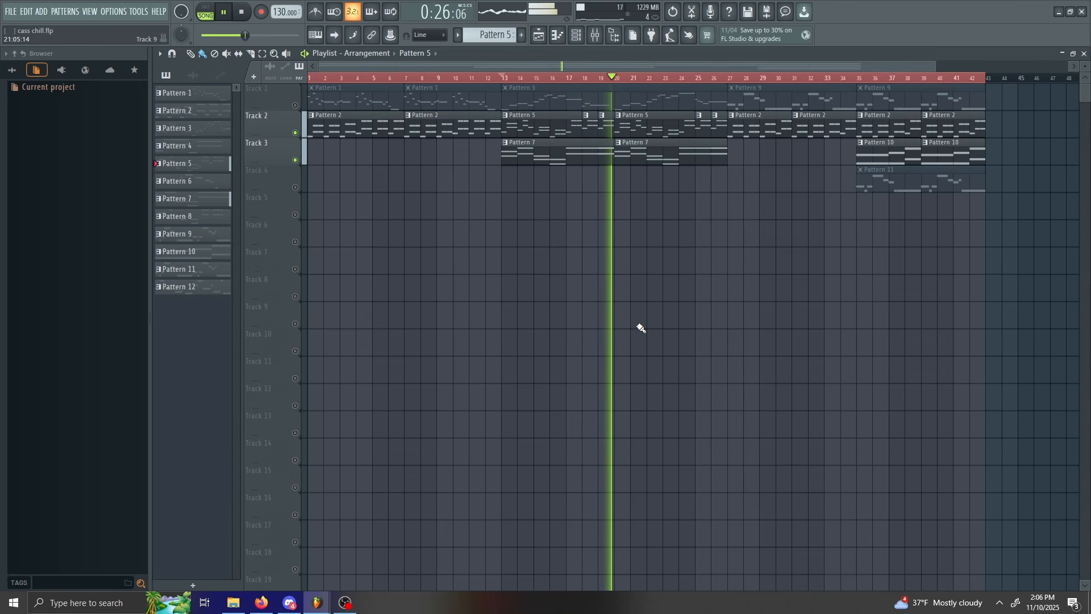
{"action": "key", "text": "space"}
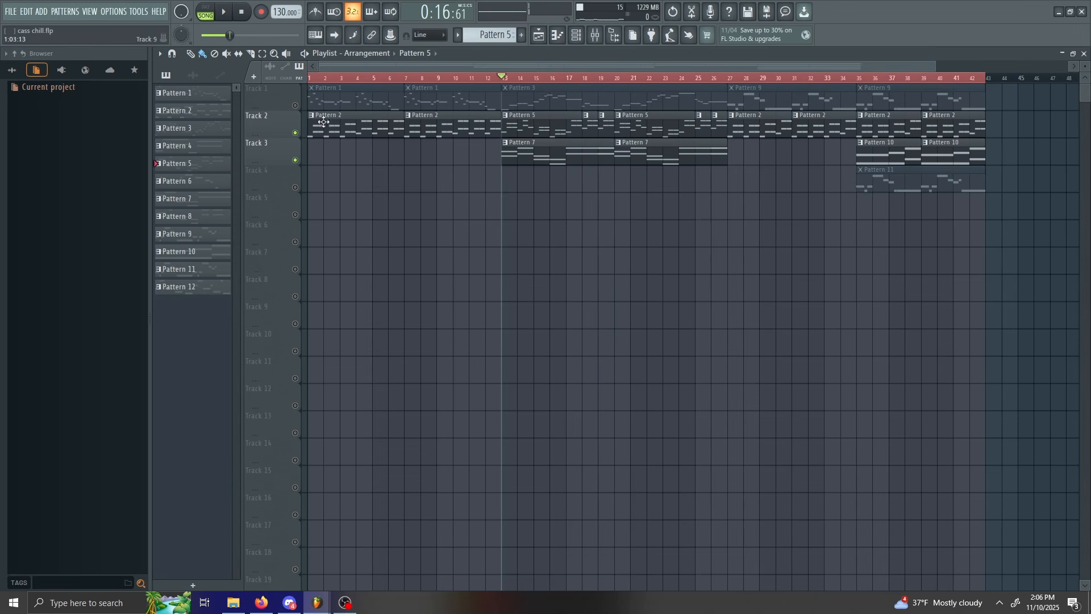
Restore all tracks, solo Track 1, and open the opening notes of Pattern 3 in the piano roll
{"action": "right_click", "coordinate": [296, 160]}
{"action": "right_click", "coordinate": [295, 160]}
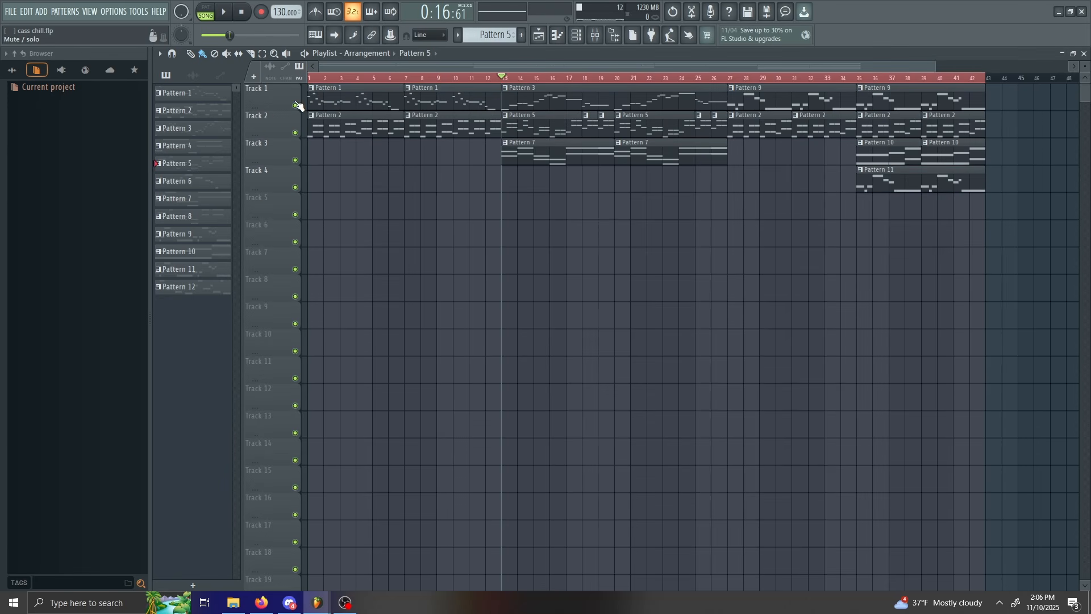
{"action": "right_click", "coordinate": [295, 105]}
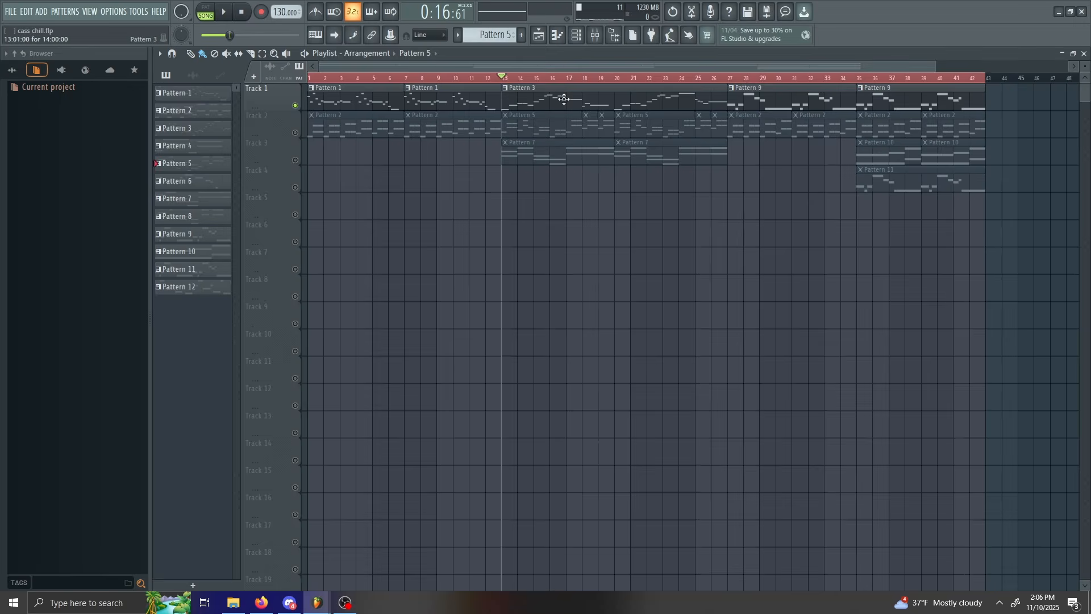
{"action": "double_click", "coordinate": [525, 88]}
{"action": "left_click_drag", "start_coordinate": [472, 69], "coordinate": [168, 37]}
{"action": "scroll", "coordinate": [390, 189], "scroll_direction": "up", "scroll_amount": 4}
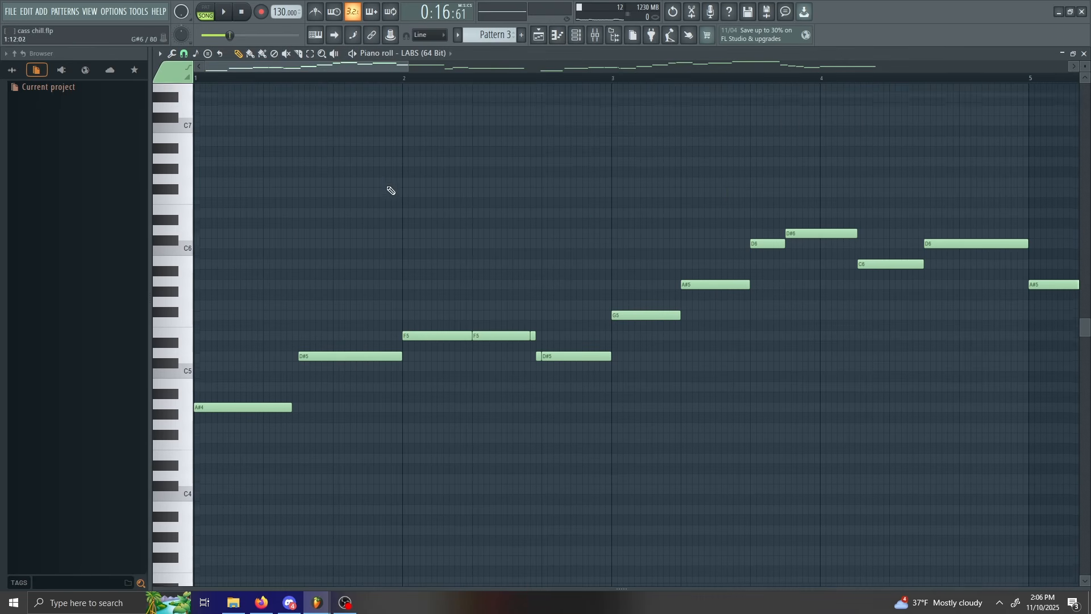
Examine the whole Pattern 3 melody in the piano roll during playback from bar 13, and return to the playlist
{"action": "left_click_drag", "start_coordinate": [406, 61], "coordinate": [771, 163]}
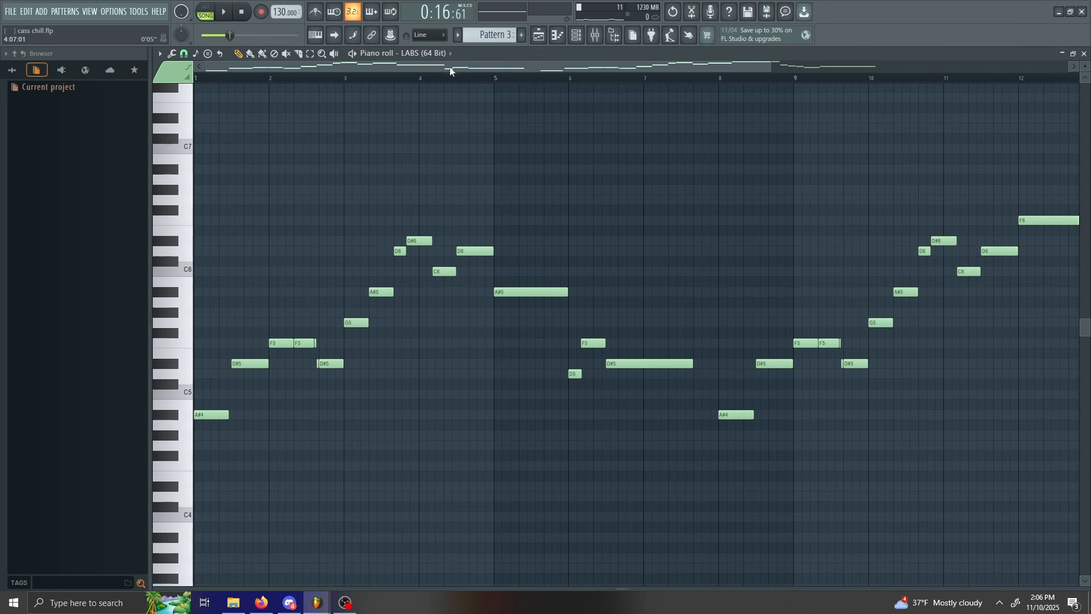
{"action": "left_click_drag", "start_coordinate": [450, 70], "coordinate": [824, 332]}
{"action": "left_click_drag", "start_coordinate": [717, 64], "coordinate": [307, 90]}
{"action": "key", "text": "space"}
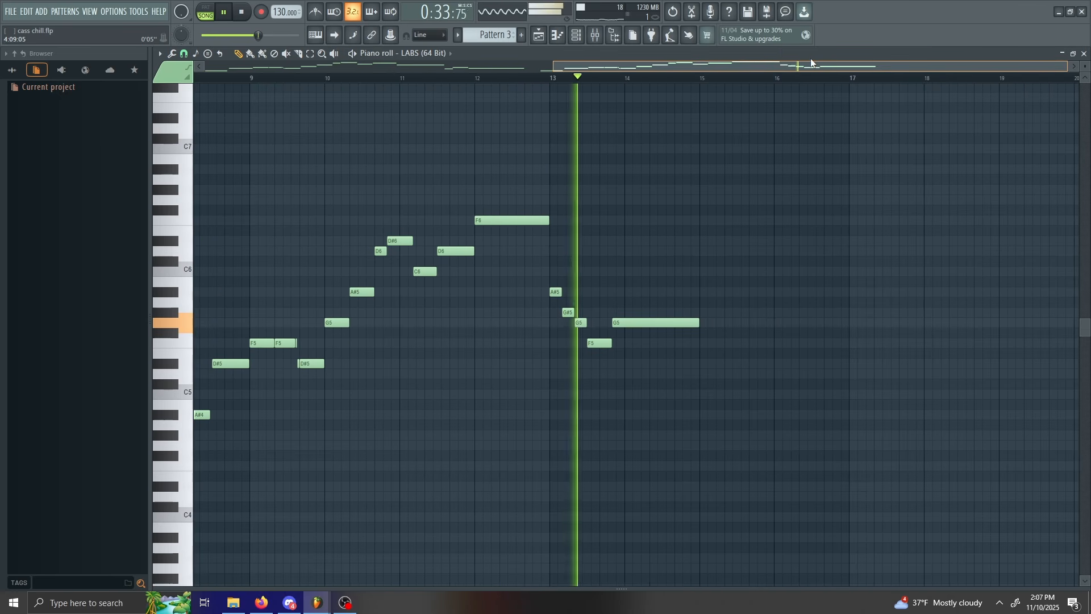
{"action": "key", "text": "space"}
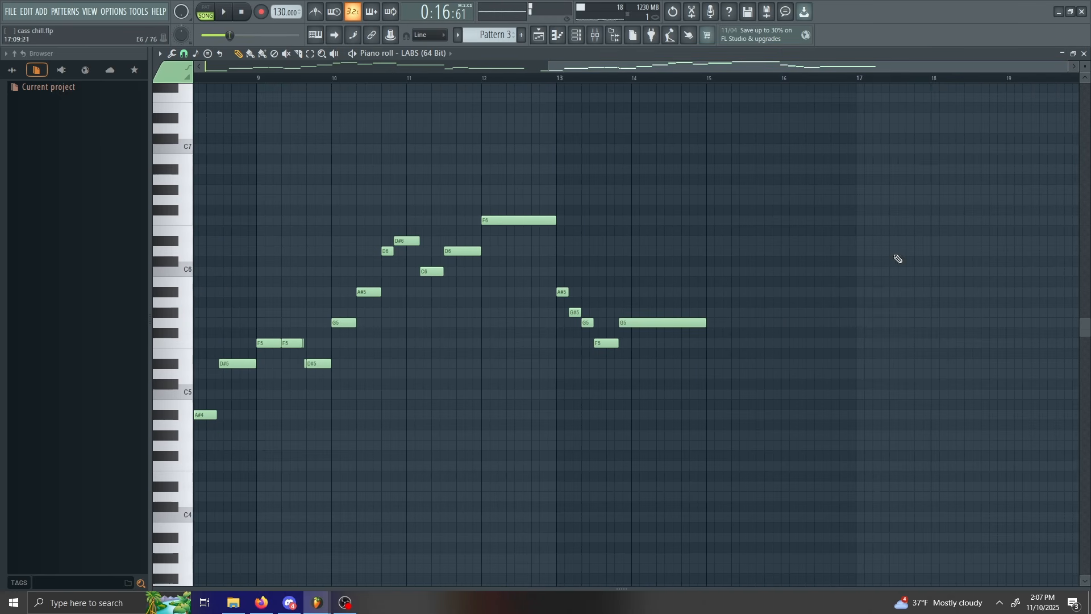
{"action": "left_click", "coordinate": [1084, 54]}
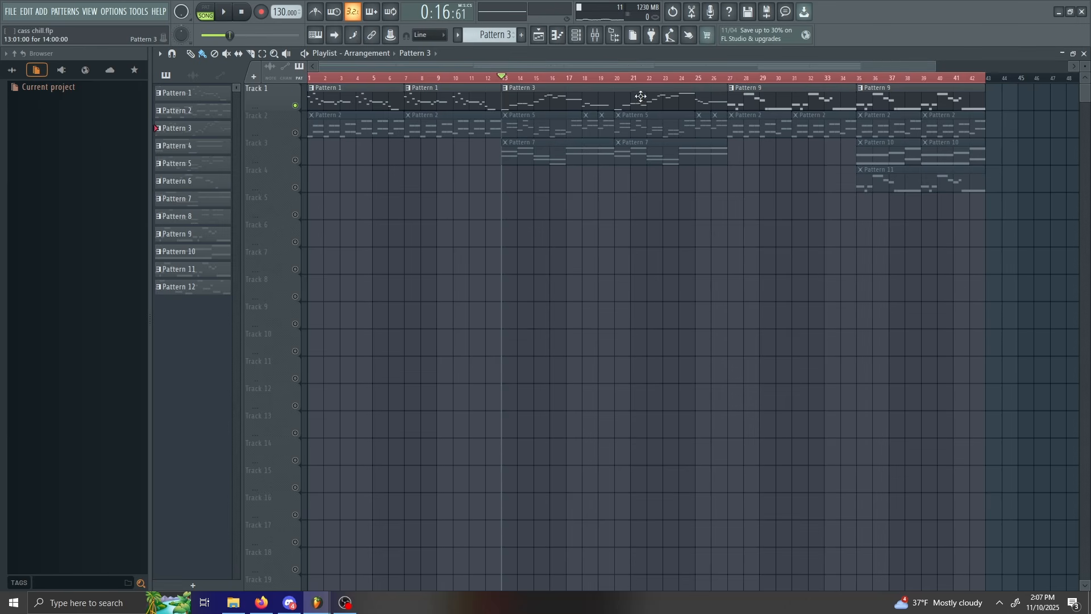
Unmute all tracks and play the full arrangement from bar 20, where the second Pattern 7 clip begins
{"action": "left_click_drag", "start_coordinate": [510, 80], "coordinate": [689, 143]}
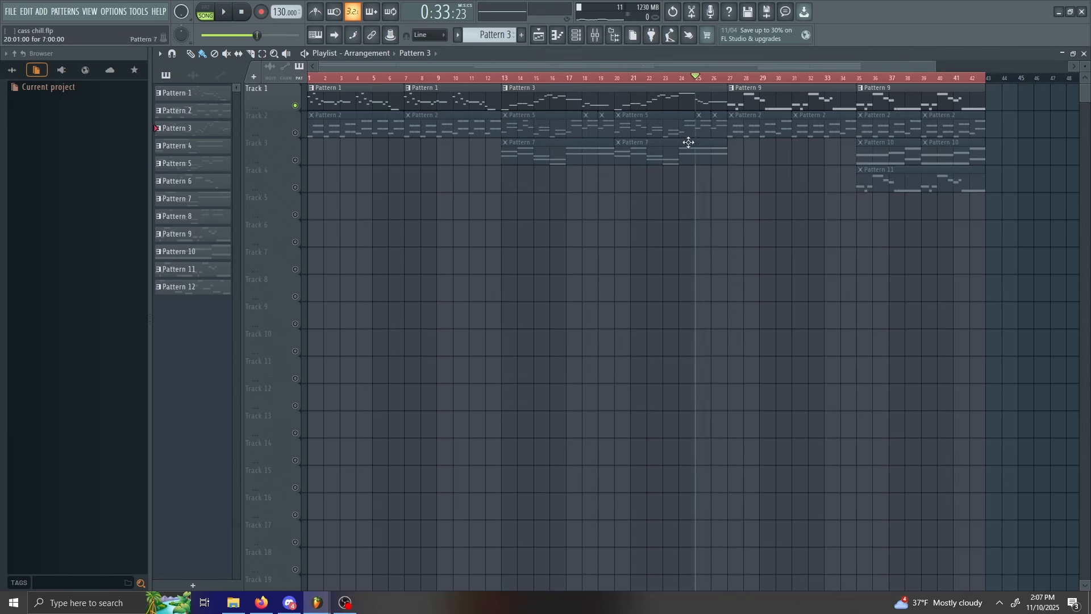
{"action": "left_click", "coordinate": [295, 159], "text": "ctrl"}
{"action": "left_click", "coordinate": [295, 160], "text": "ctrl"}
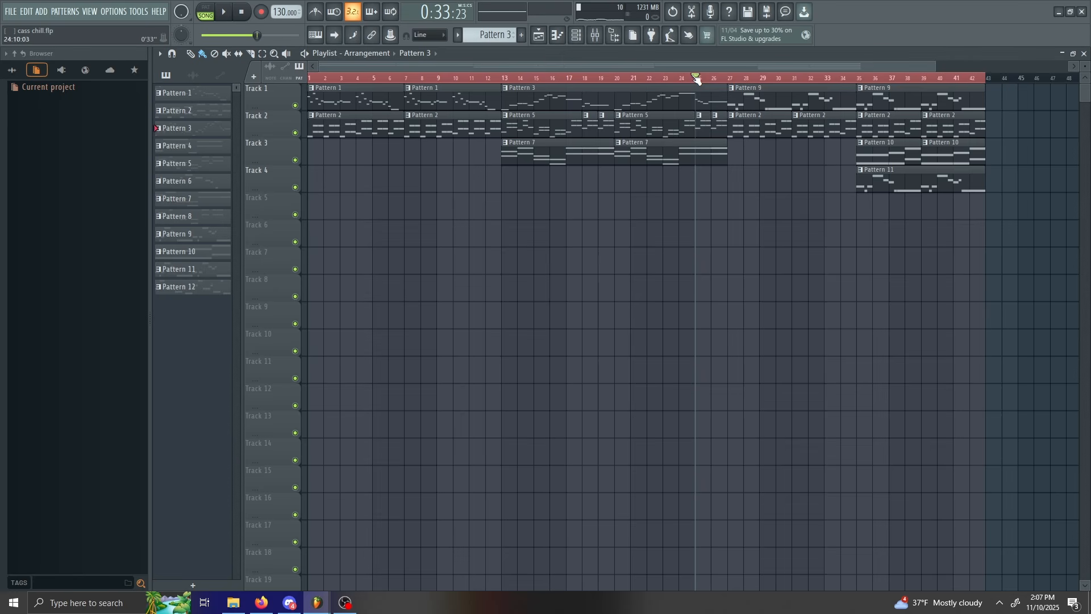
{"action": "left_click", "coordinate": [482, 80]}
{"action": "left_click_drag", "start_coordinate": [480, 82], "coordinate": [619, 94]}
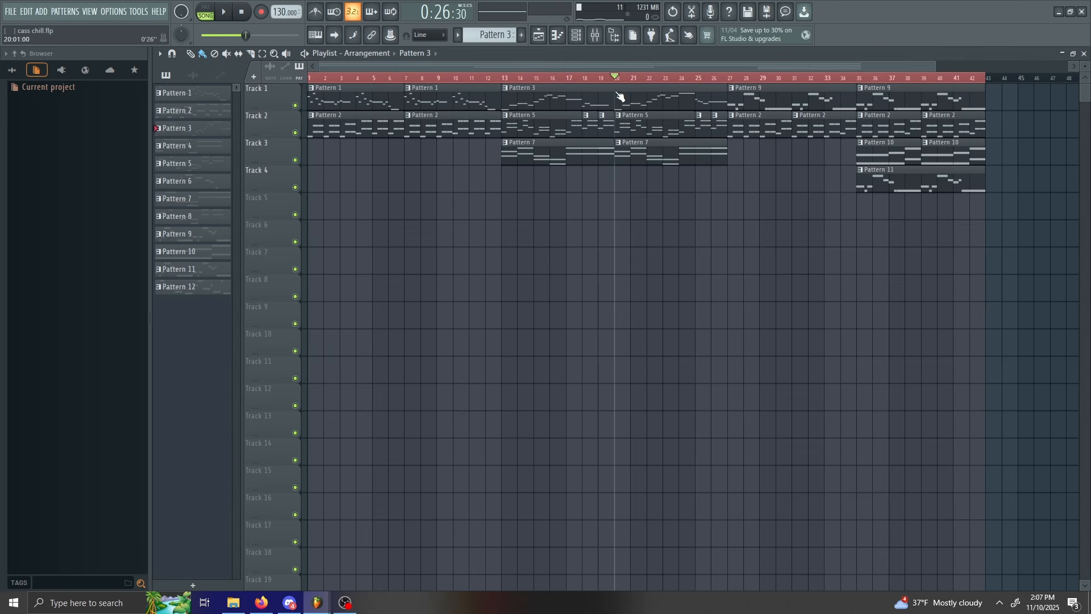
{"action": "key", "text": "space"}
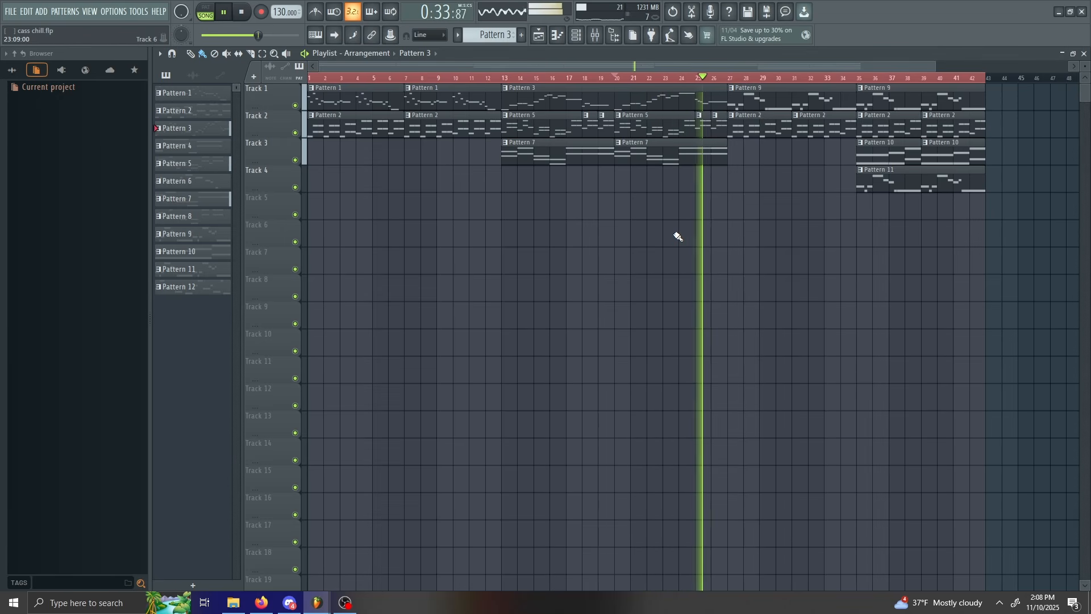
{"action": "key", "text": "space"}
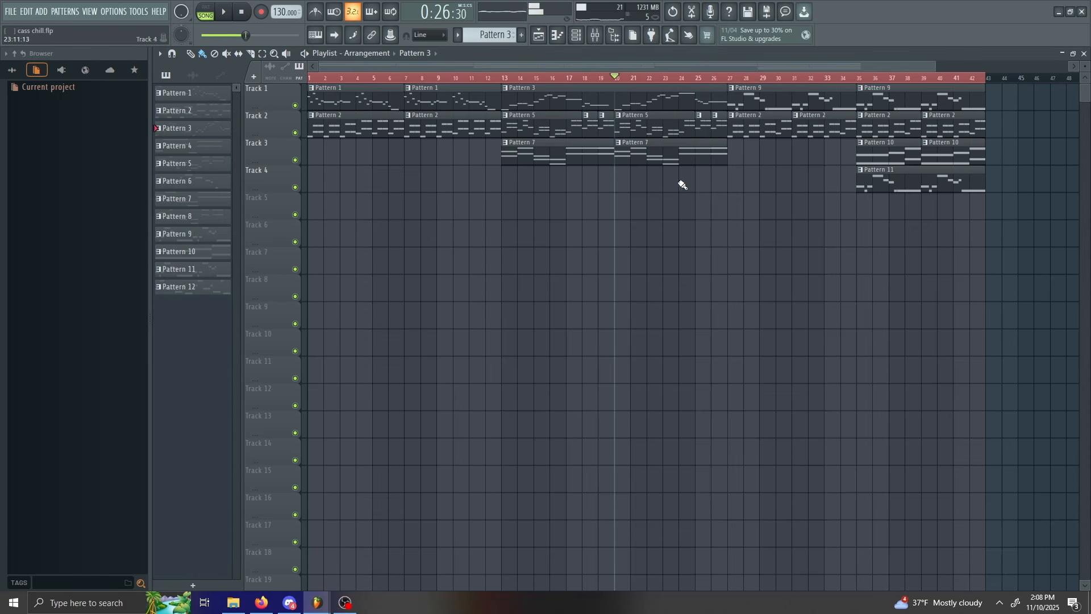
Set the playback position to bar 27 and listen to the section where Pattern 9 begins
{"action": "mouse_move", "coordinate": [624, 81]}
{"action": "left_mouse_down"}
{"action": "mouse_move", "coordinate": [659, 122]}
{"action": "mouse_move", "coordinate": [714, 241]}
{"action": "mouse_move", "coordinate": [738, 229]}
{"action": "mouse_move", "coordinate": [376, 157]}
{"action": "mouse_move", "coordinate": [731, 149]}
{"action": "mouse_move", "coordinate": [453, 142]}
{"action": "mouse_move", "coordinate": [751, 140]}
{"action": "mouse_move", "coordinate": [794, 119]}
{"action": "mouse_move", "coordinate": [763, 127]}
{"action": "mouse_move", "coordinate": [817, 127]}
{"action": "mouse_move", "coordinate": [455, 107]}
{"action": "mouse_move", "coordinate": [419, 137]}
{"action": "left_mouse_up"}
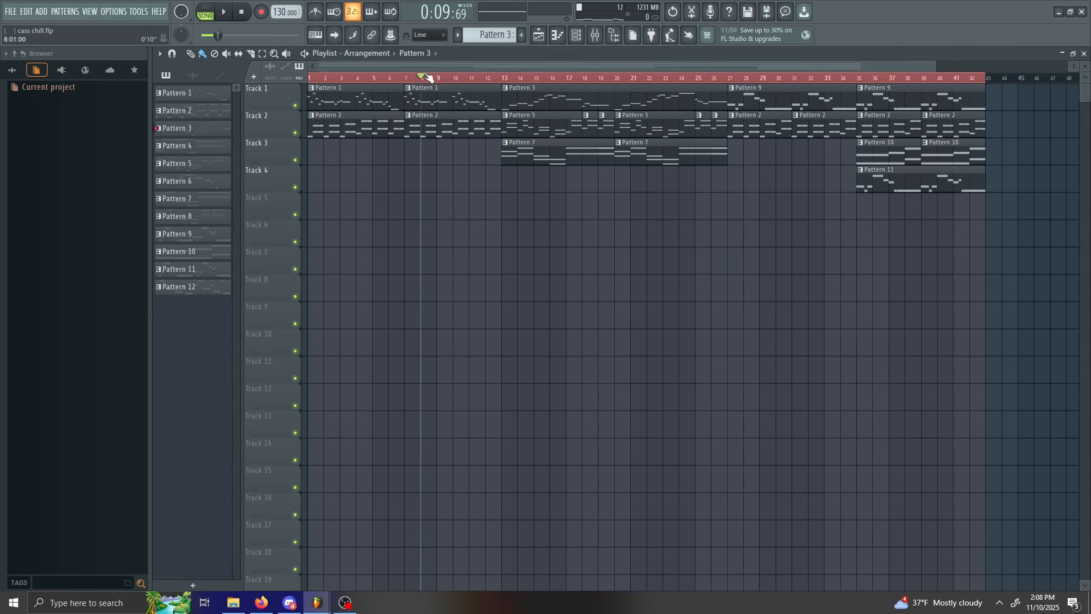
{"action": "left_click_drag", "start_coordinate": [426, 76], "coordinate": [730, 79]}
{"action": "key", "text": "space"}
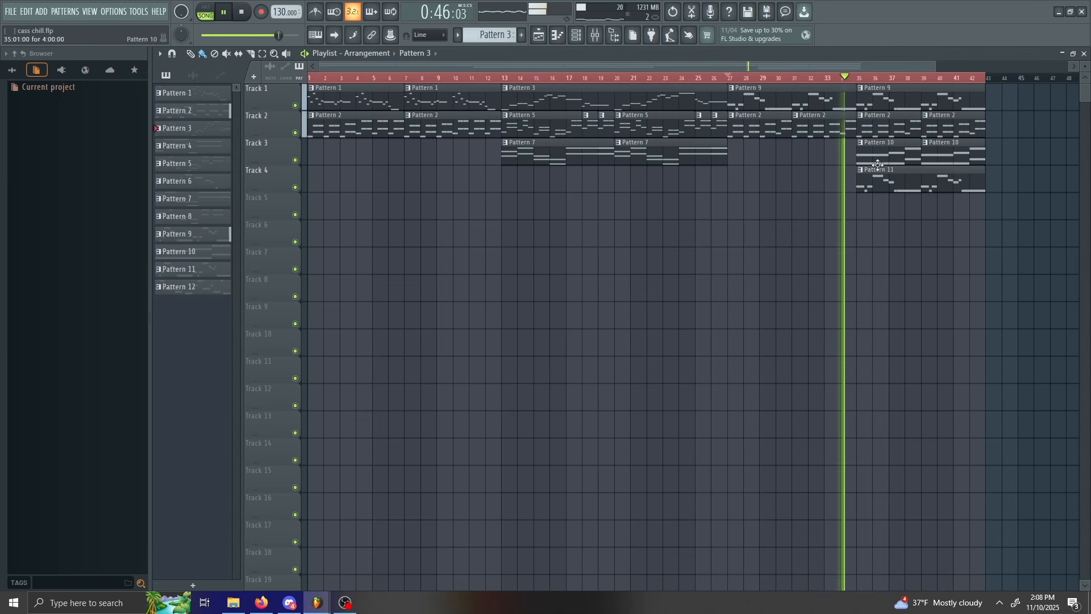
{"action": "key", "text": "space"}
Play only Tracks 3 and 4 from bar 35, stop playback, and save the project
{"action": "right_click", "coordinate": [295, 187]}
{"action": "left_click", "coordinate": [856, 77]}
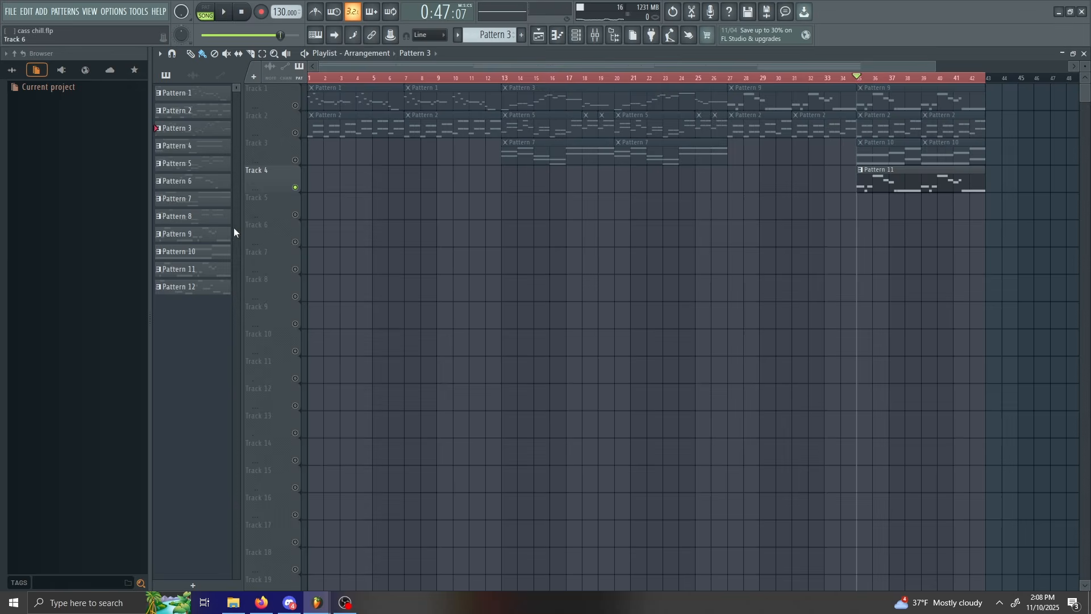
{"action": "left_click", "coordinate": [294, 160]}
{"action": "key", "text": "space"}
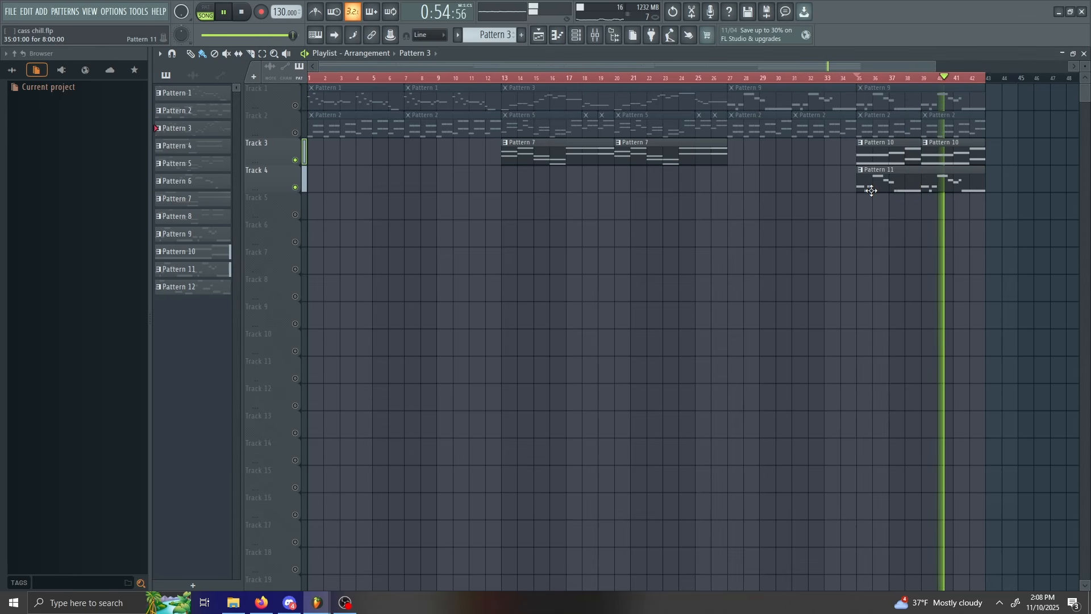
{"action": "key", "text": "ctrl+s"}
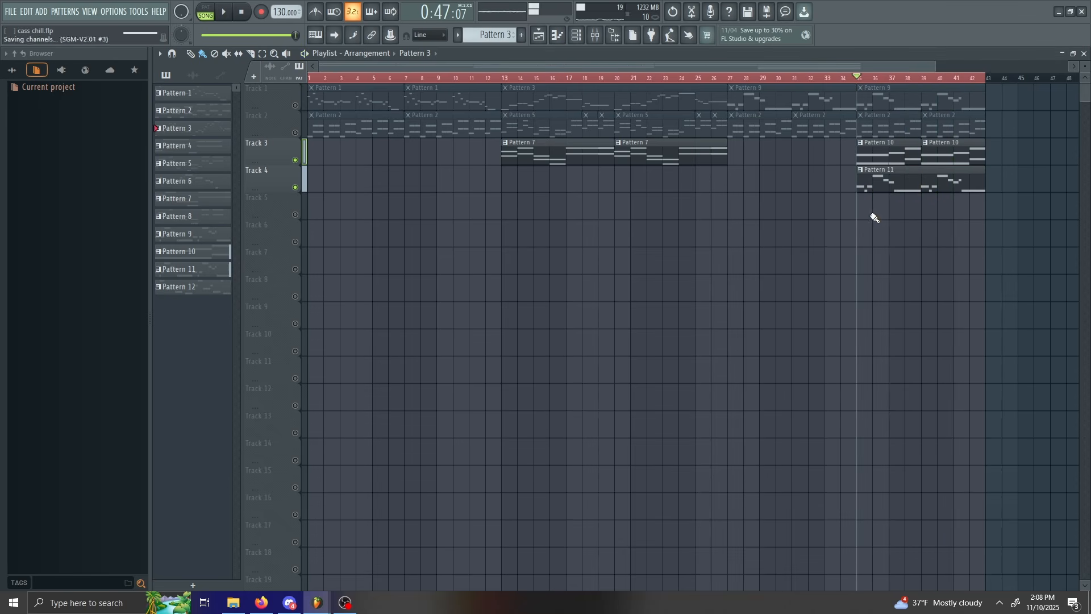
View the Pattern 11 notes and the Touhou channel's mixer insert effects, and close the piano roll
{"action": "double_click", "coordinate": [866, 183]}
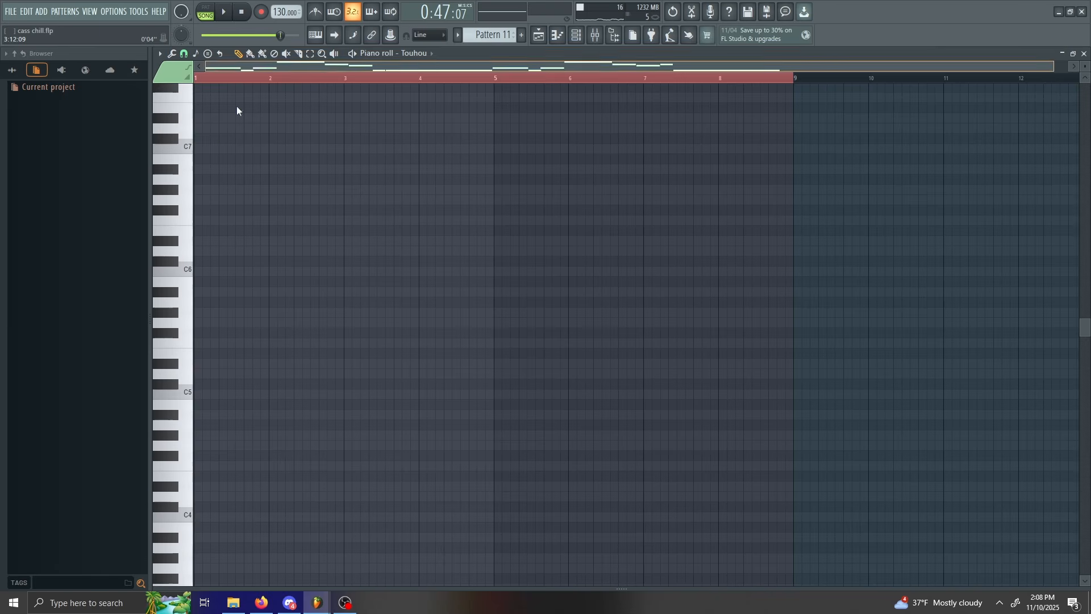
{"action": "key", "text": "F9"}
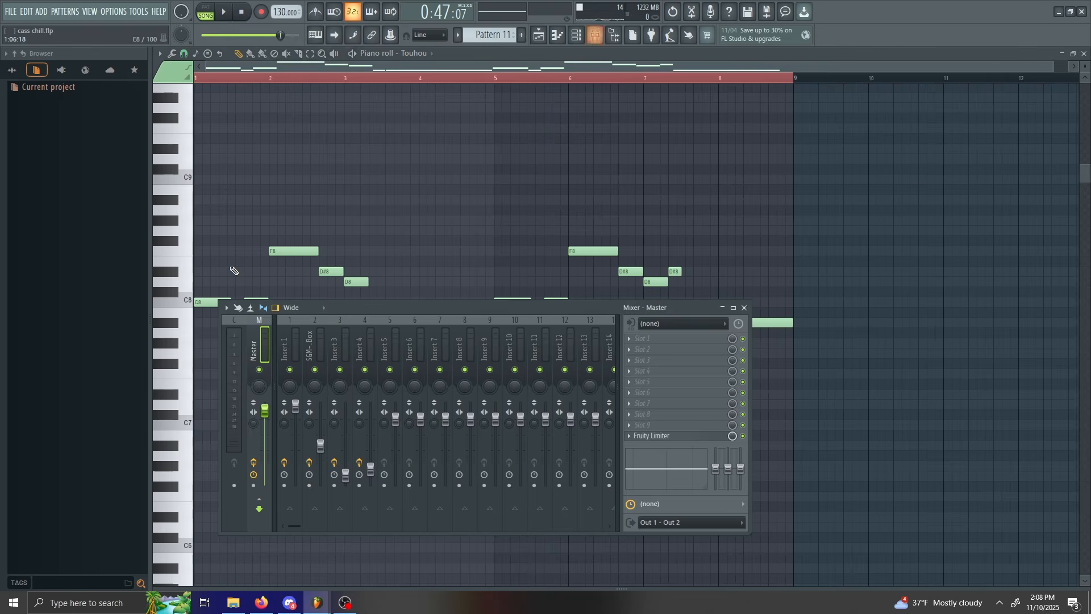
{"action": "left_click", "coordinate": [595, 35]}
{"action": "left_click", "coordinate": [573, 253]}
{"action": "left_click", "coordinate": [572, 250]}
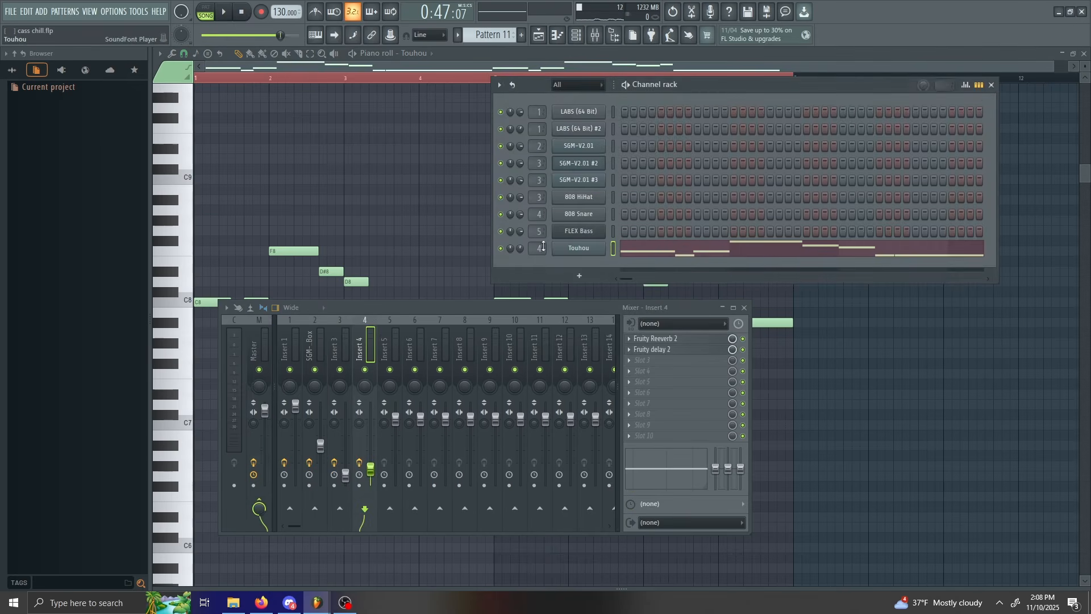
{"action": "left_click", "coordinate": [1083, 54]}
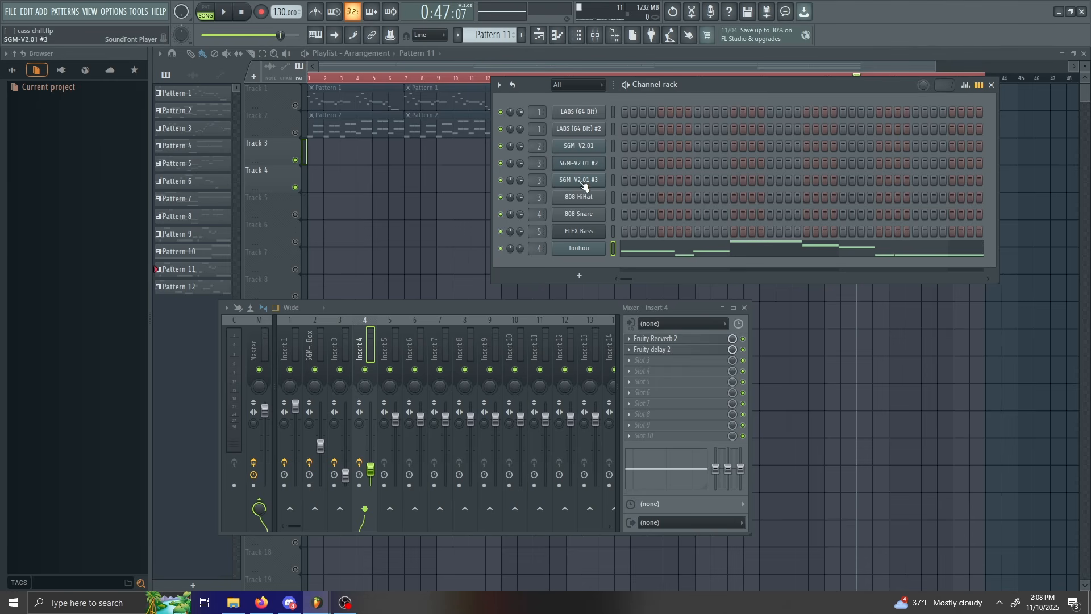
Inspect the LABS (64 Bit) instrument, preview several notes of the SGM-V2.01 #2 Strings channel from its detailed settings, and return to the playlist
{"action": "left_click", "coordinate": [585, 112]}
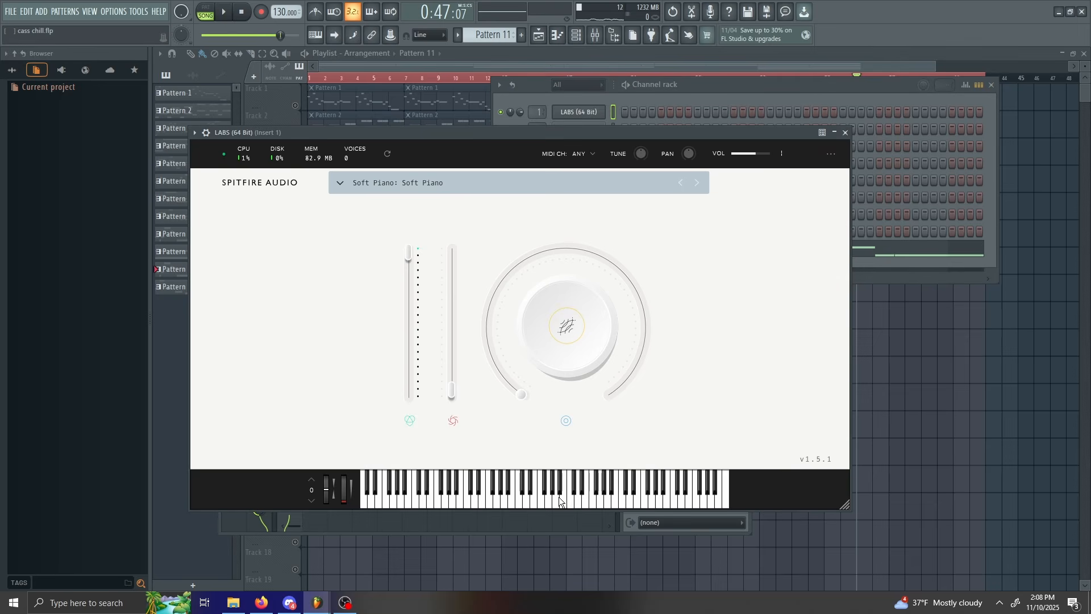
{"action": "left_click", "coordinate": [846, 132]}
{"action": "left_click", "coordinate": [585, 163]}
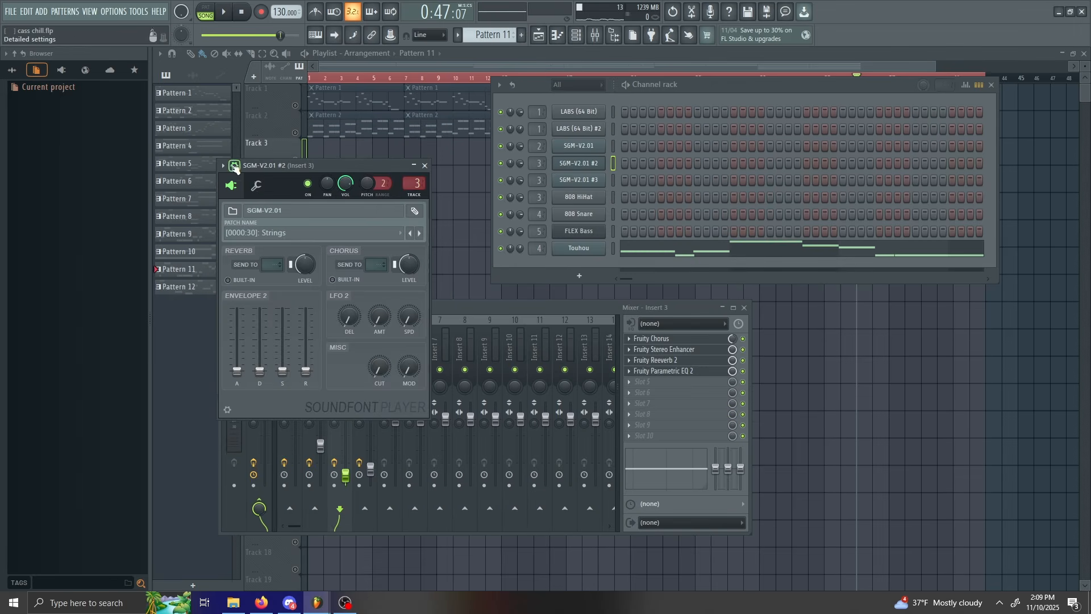
{"action": "left_click", "coordinate": [256, 185]}
{"action": "left_click", "coordinate": [393, 401]}
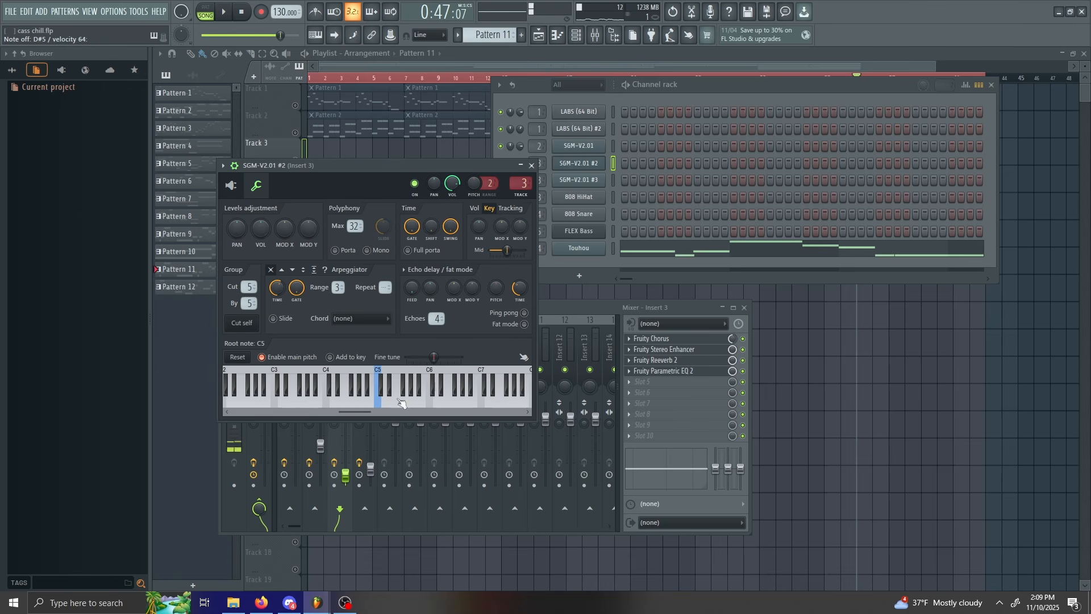
{"action": "left_click", "coordinate": [420, 400]}
{"action": "left_click", "coordinate": [397, 404]}
{"action": "left_click", "coordinate": [371, 402]}
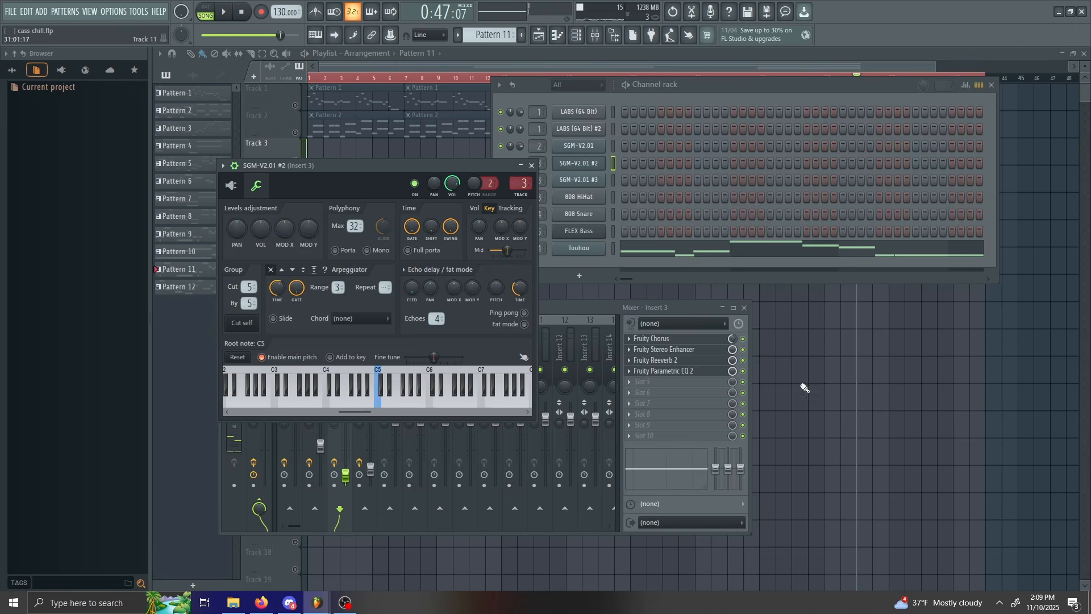
{"action": "left_click", "coordinate": [804, 385]}
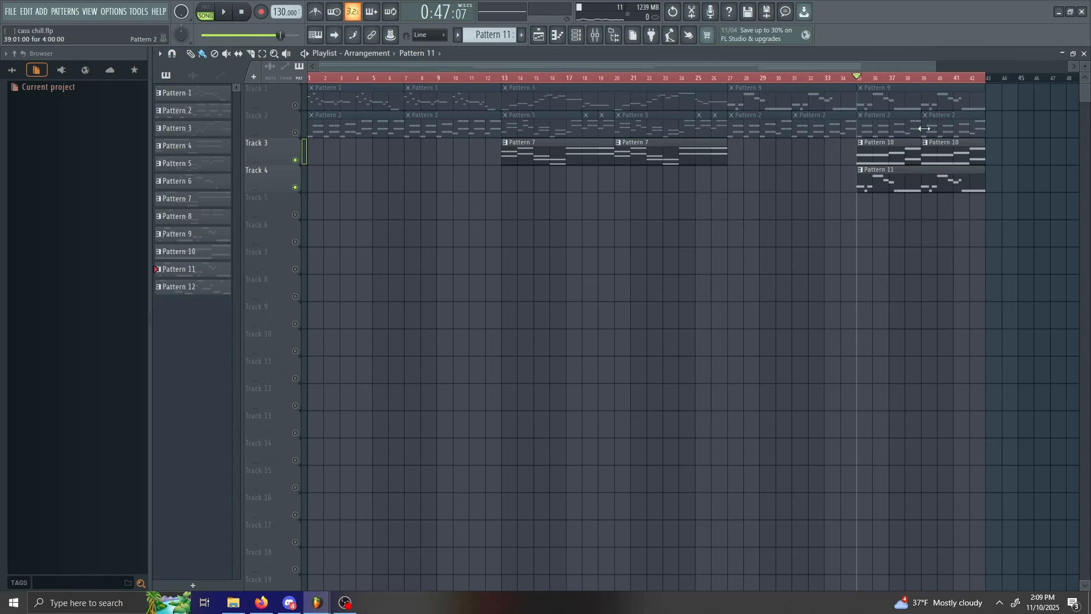
Play the section from bar 35 with all tracks unmuted, and replay the full arrangement from the start through bar 42
{"action": "key", "text": "space"}
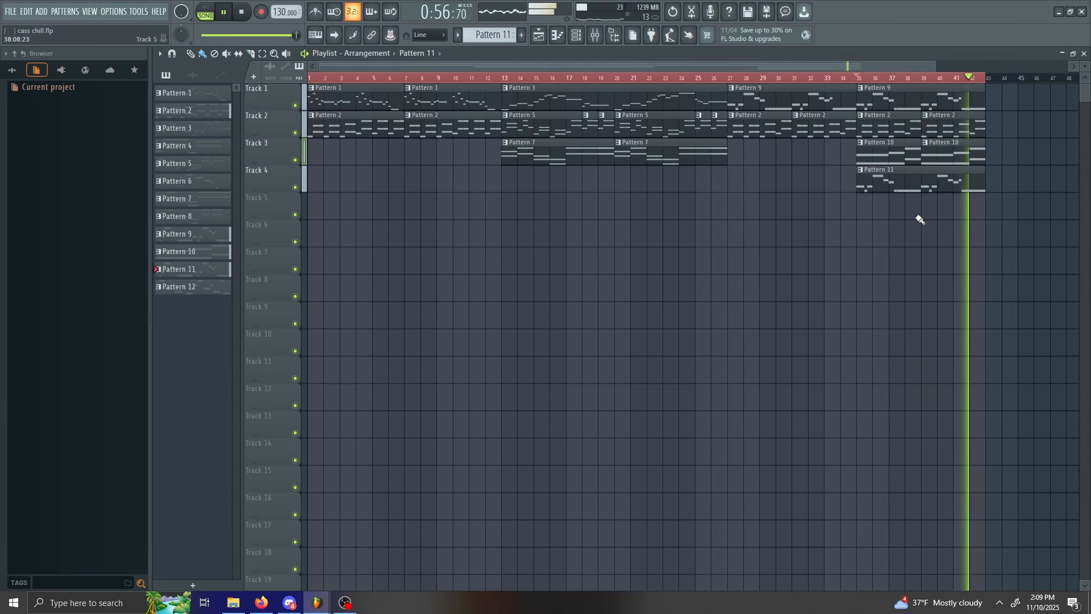
{"action": "key", "text": "space"}
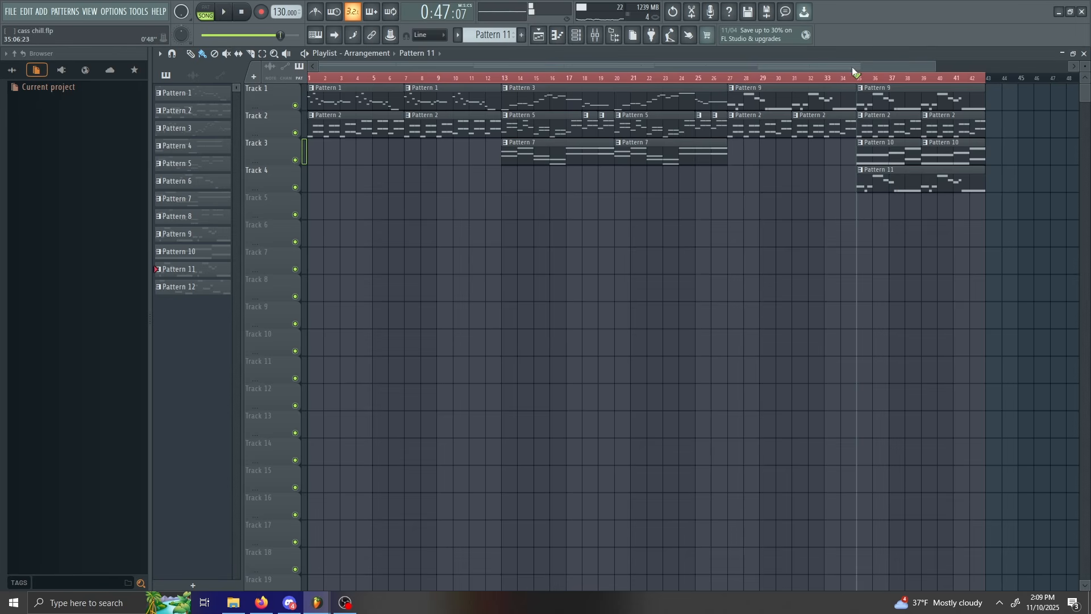
{"action": "mouse_move", "coordinate": [863, 79]}
{"action": "left_mouse_down"}
{"action": "mouse_move", "coordinate": [370, 146]}
{"action": "mouse_move", "coordinate": [993, 149]}
{"action": "left_mouse_up"}
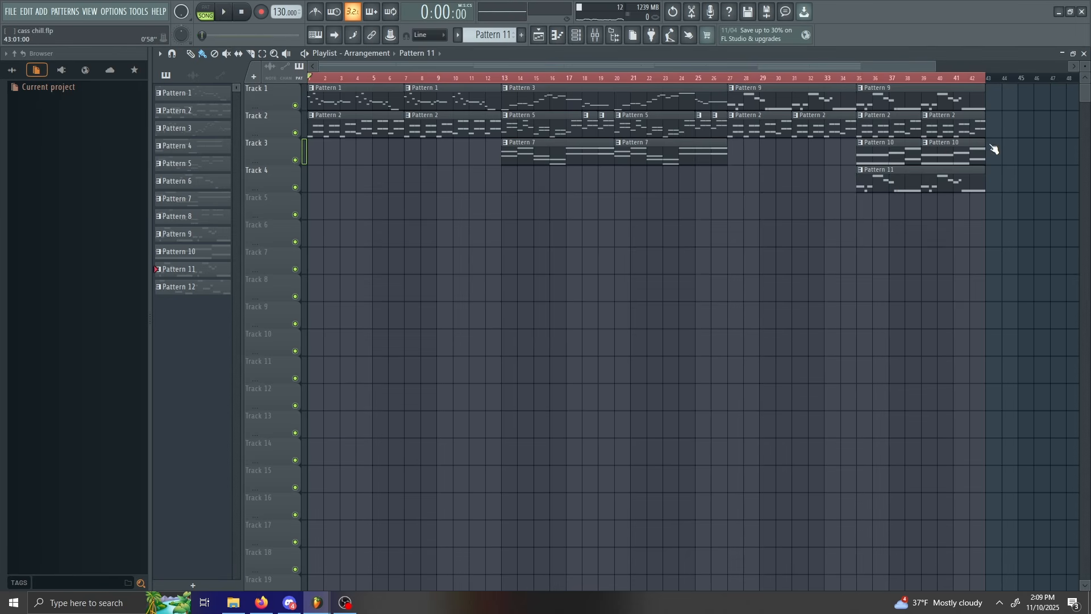
{"action": "mouse_move", "coordinate": [847, 168]}
{"action": "left_mouse_down"}
{"action": "mouse_move", "coordinate": [818, 178]}
{"action": "mouse_move", "coordinate": [921, 183]}
{"action": "mouse_move", "coordinate": [536, 297]}
{"action": "mouse_move", "coordinate": [394, 258]}
{"action": "mouse_move", "coordinate": [204, 233]}
{"action": "left_mouse_up"}
{"action": "key", "text": "space"}
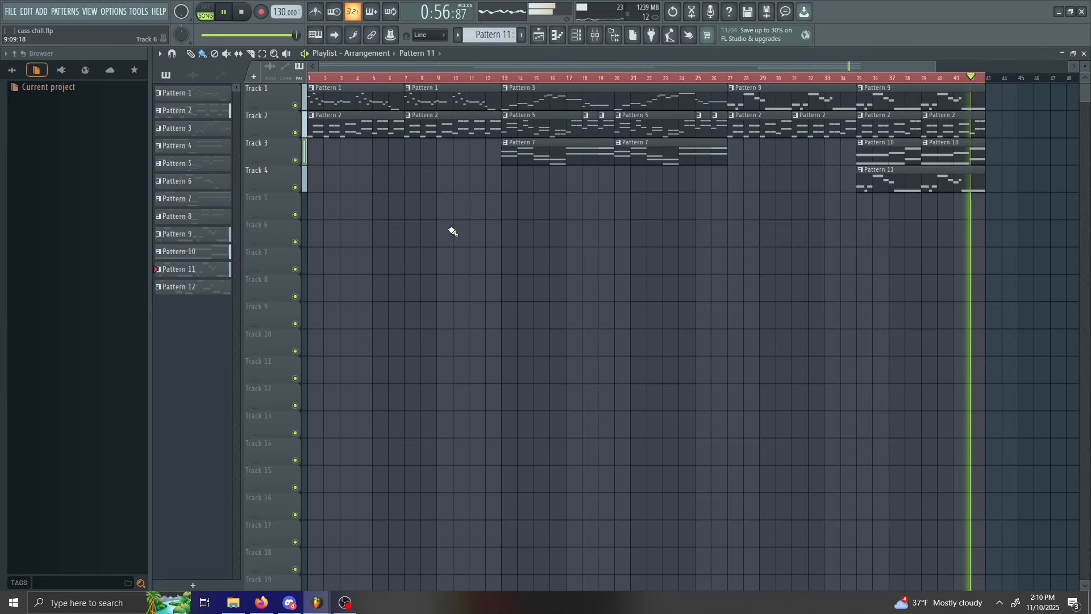
{"action": "key", "text": "space"}
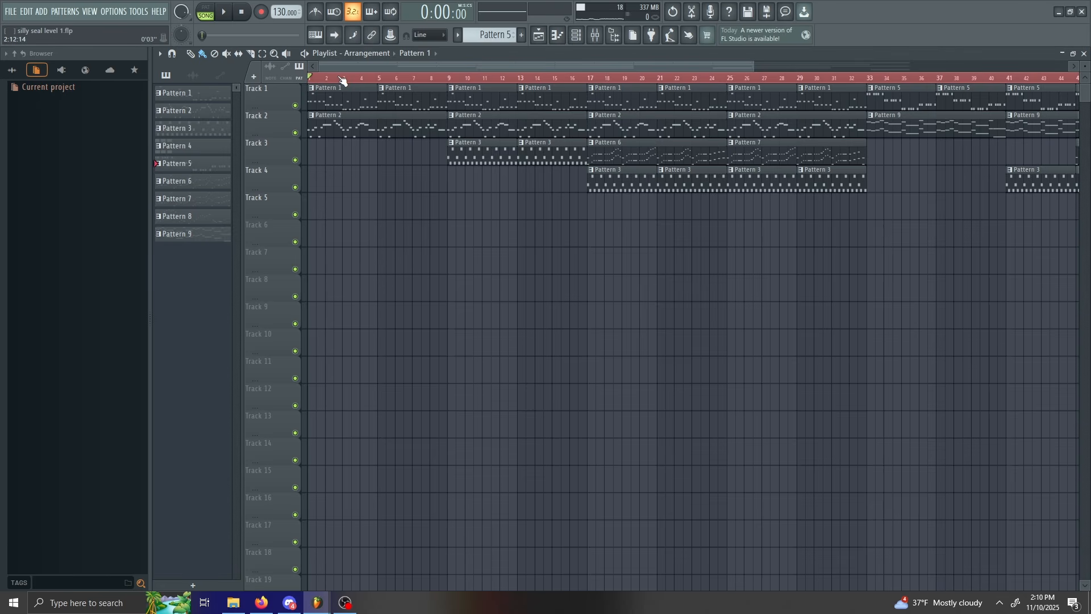
Open the mixer and channel rack, inspect the paradise kick channel's NES VST interface, and close it
{"action": "mouse_move", "coordinate": [343, 81]}
{"action": "left_mouse_down"}
{"action": "mouse_move", "coordinate": [445, 184]}
{"action": "mouse_move", "coordinate": [319, 205]}
{"action": "mouse_move", "coordinate": [479, 187]}
{"action": "mouse_move", "coordinate": [420, 230]}
{"action": "left_mouse_up"}
{"action": "mouse_move", "coordinate": [465, 119]}
{"action": "left_mouse_down"}
{"action": "mouse_move", "coordinate": [506, 166]}
{"action": "mouse_move", "coordinate": [134, 185]}
{"action": "mouse_move", "coordinate": [346, 109]}
{"action": "mouse_move", "coordinate": [319, 127]}
{"action": "mouse_move", "coordinate": [315, 115]}
{"action": "left_mouse_up"}
{"action": "key", "text": "F9"}
{"action": "key", "text": "F6"}
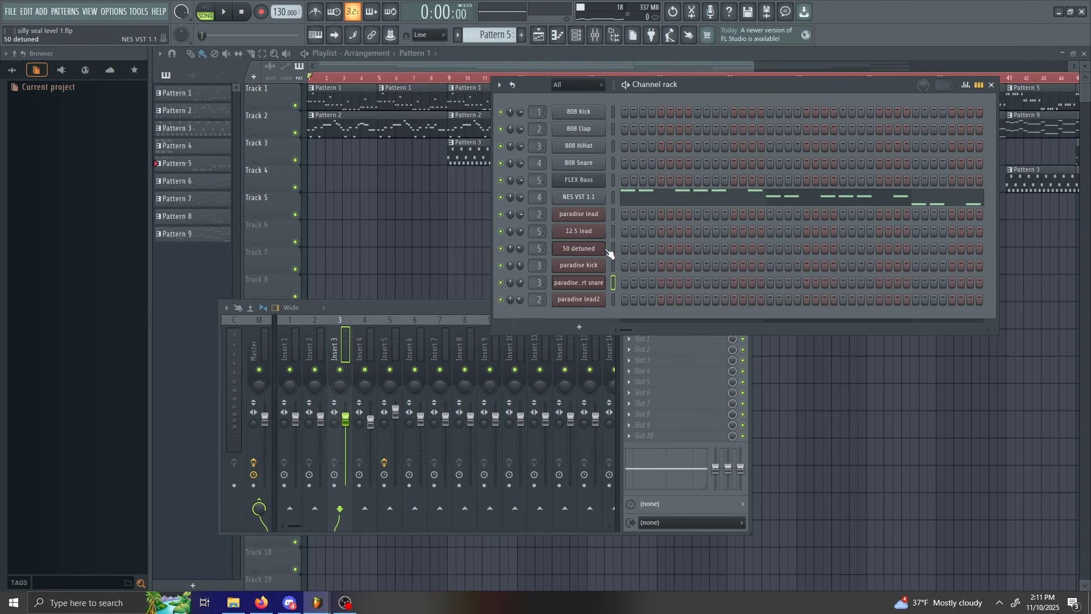
{"action": "left_click", "coordinate": [580, 266]}
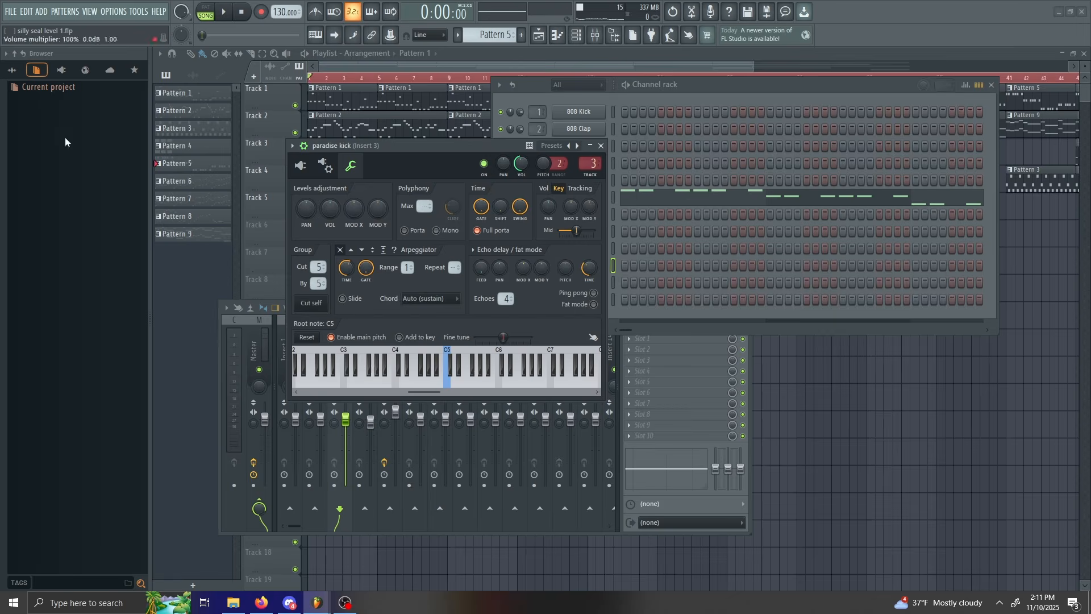
{"action": "left_click", "coordinate": [302, 170]}
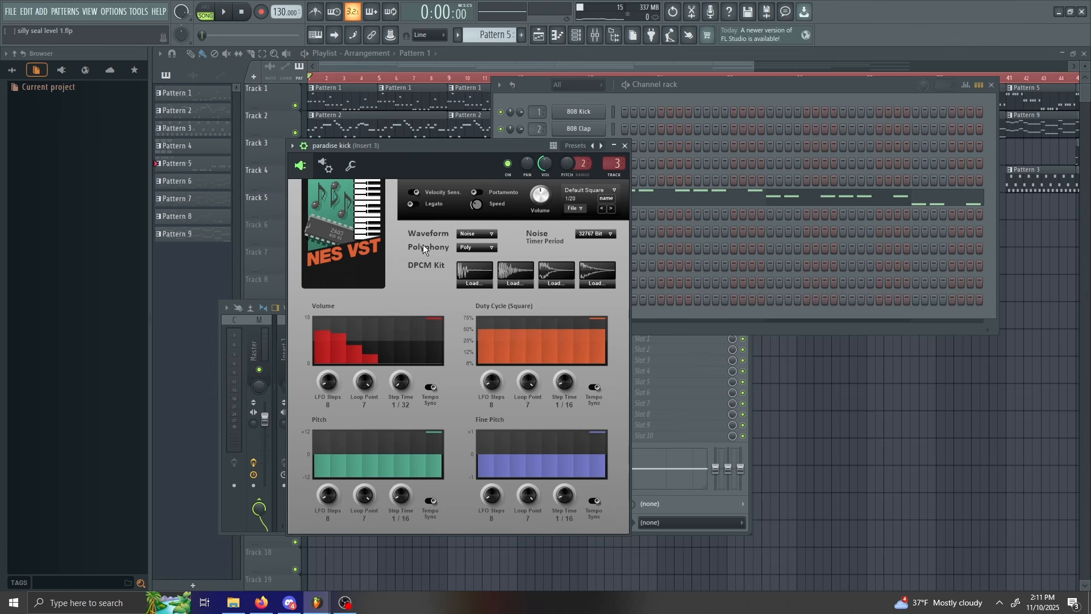
{"action": "left_click_drag", "start_coordinate": [437, 146], "coordinate": [291, 175]}
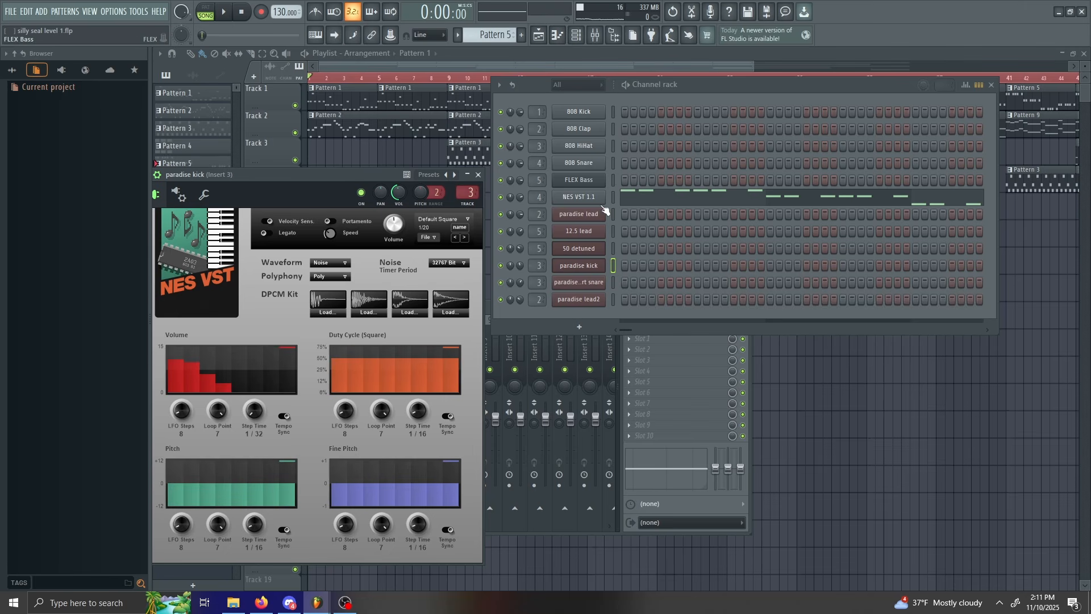
{"action": "left_click", "coordinate": [478, 175]}
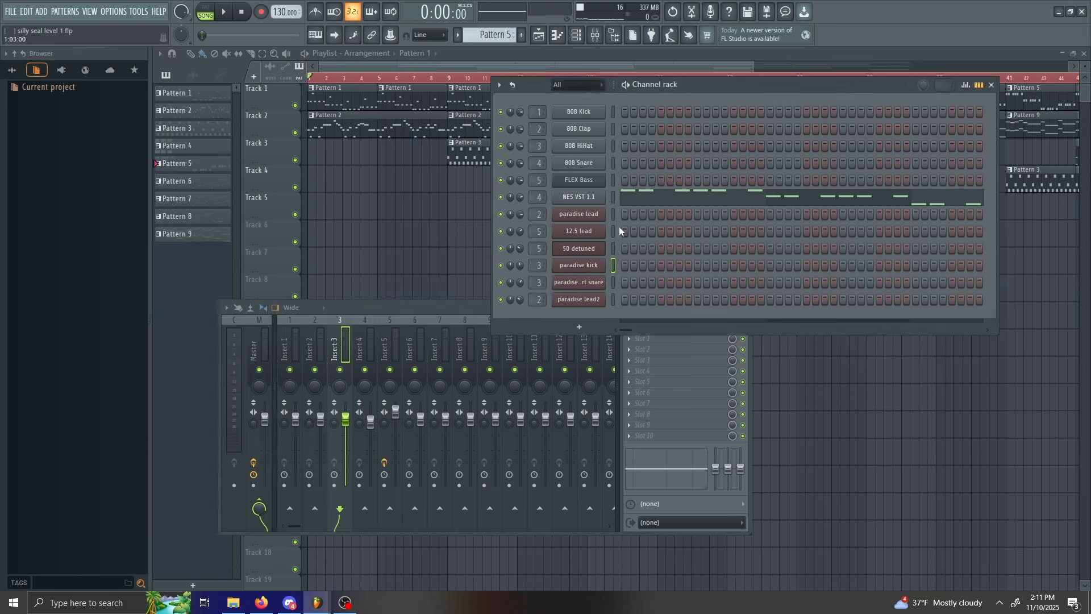
Check the paradise lead, NES VST 1.1 and 50 detuned instruments, close them, and return to the playlist
{"action": "left_click", "coordinate": [593, 219]}
{"action": "left_click", "coordinate": [593, 219]}
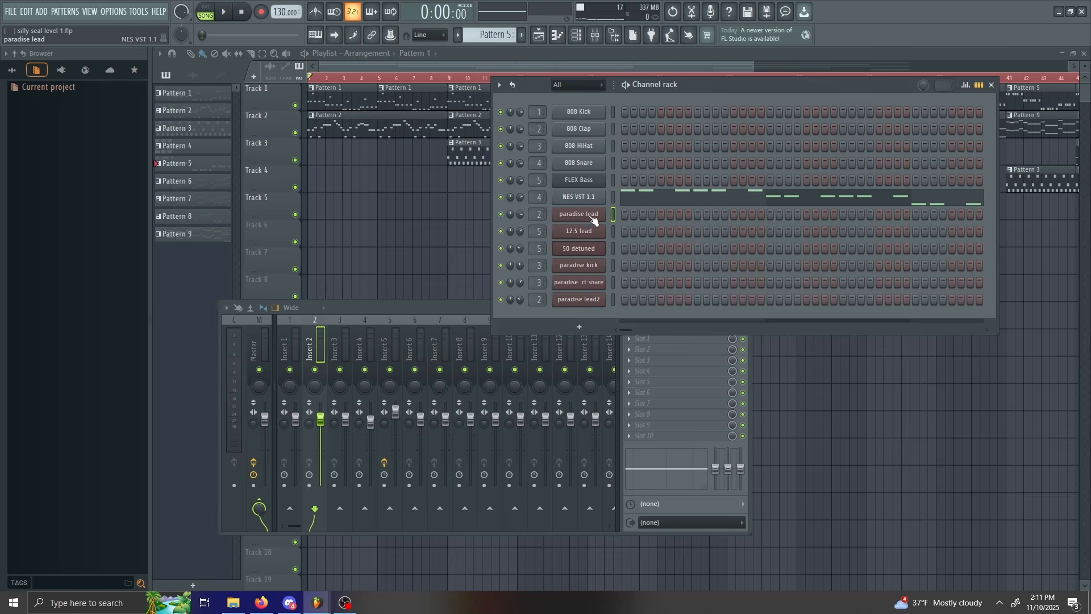
{"action": "left_click", "coordinate": [579, 215]}
{"action": "left_click", "coordinate": [591, 216]}
{"action": "left_click", "coordinate": [595, 197]}
{"action": "left_click", "coordinate": [599, 197]}
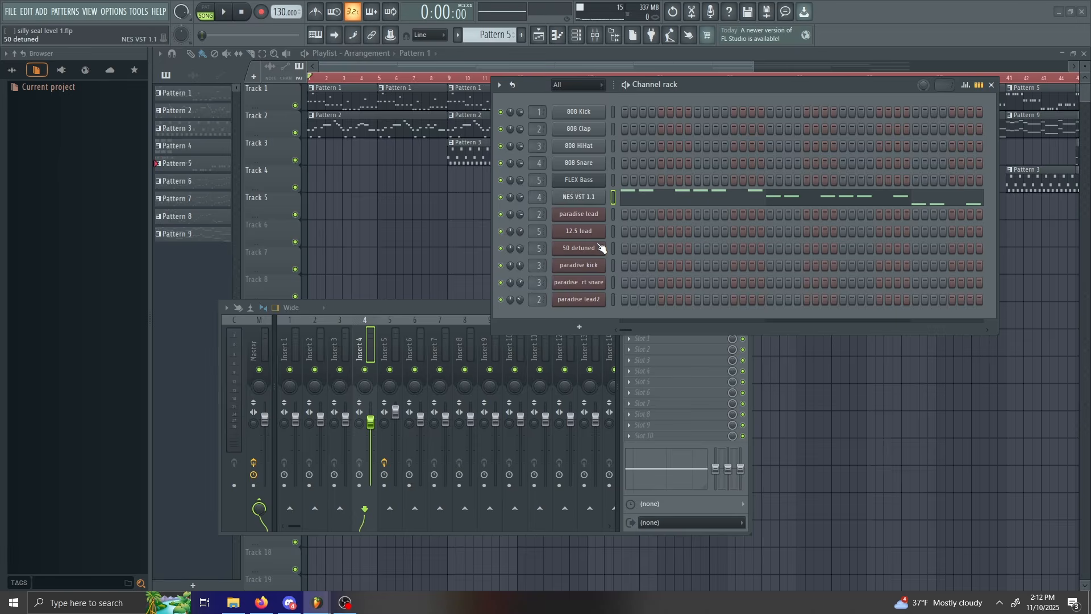
{"action": "left_click", "coordinate": [600, 248]}
{"action": "left_click", "coordinate": [584, 204]}
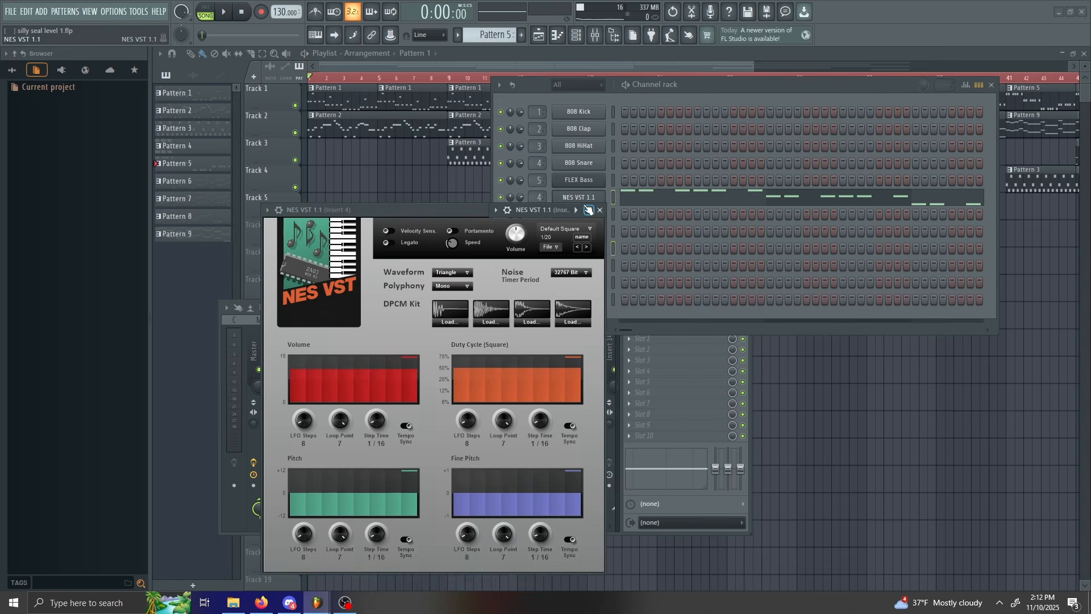
{"action": "left_click", "coordinate": [588, 209]}
{"action": "left_click", "coordinate": [600, 210]}
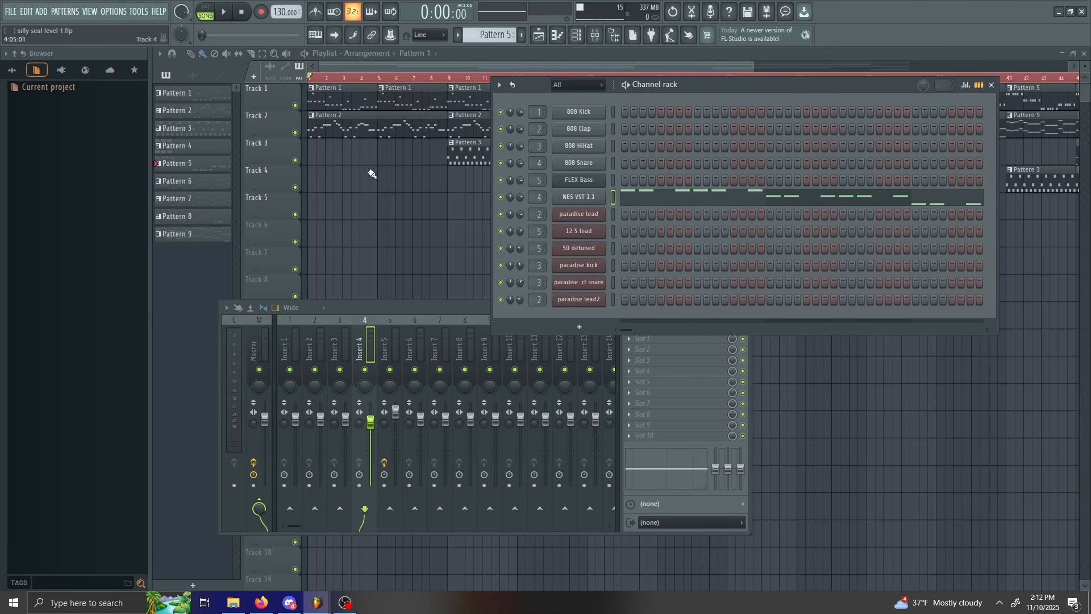
{"action": "left_click", "coordinate": [451, 55]}
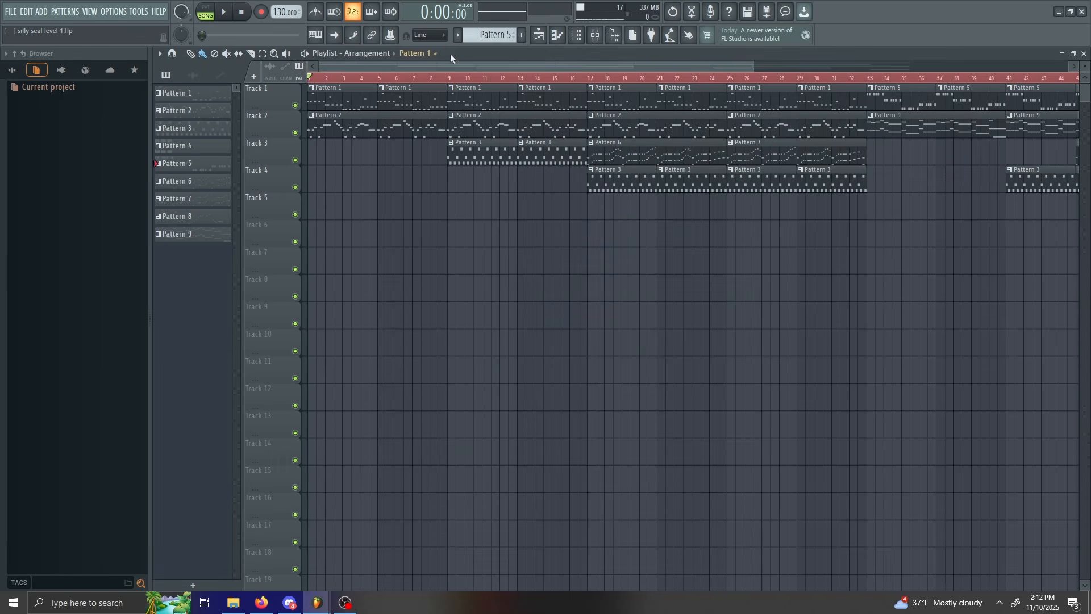
Solo Track 1 and listen to its opening bars from the start of the song
{"action": "left_click_drag", "start_coordinate": [755, 67], "coordinate": [569, 66]}
{"action": "right_click", "coordinate": [295, 105]}
{"action": "key", "text": "space"}
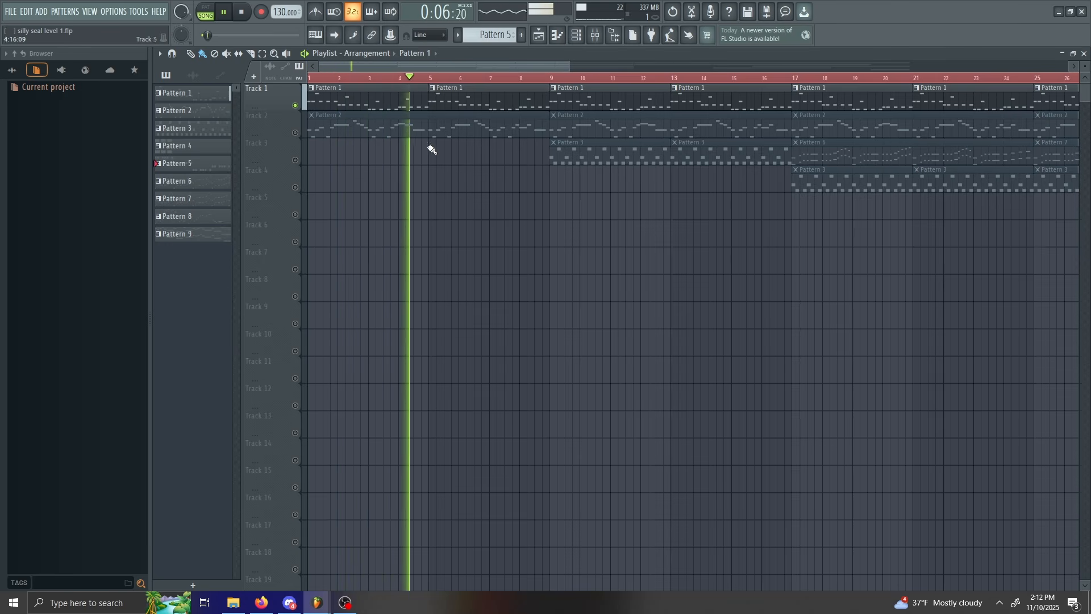
{"action": "key", "text": "space"}
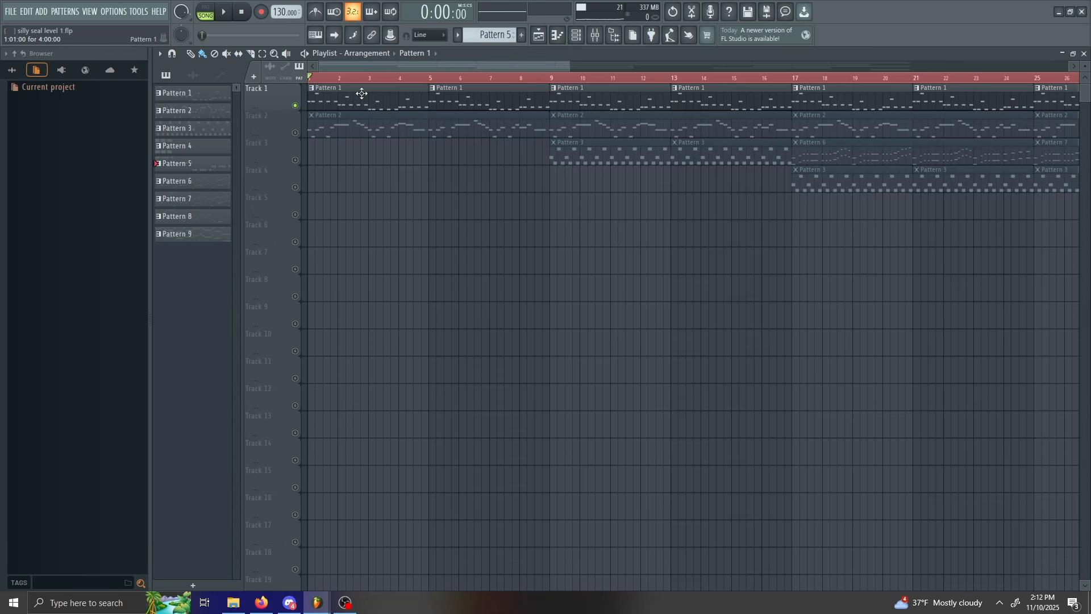
Open the first Pattern 1 clip's notes in the piano roll and preview several keys around C4
{"action": "double_click", "coordinate": [323, 106]}
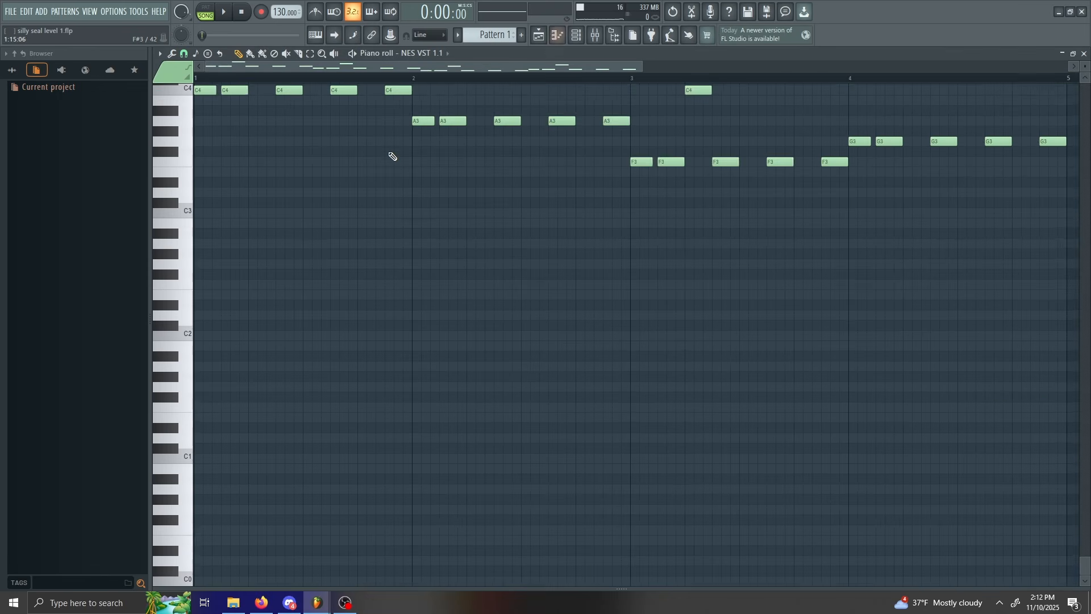
{"action": "scroll", "coordinate": [387, 239], "scroll_direction": "up", "scroll_amount": 4}
{"action": "left_click", "coordinate": [177, 361]}
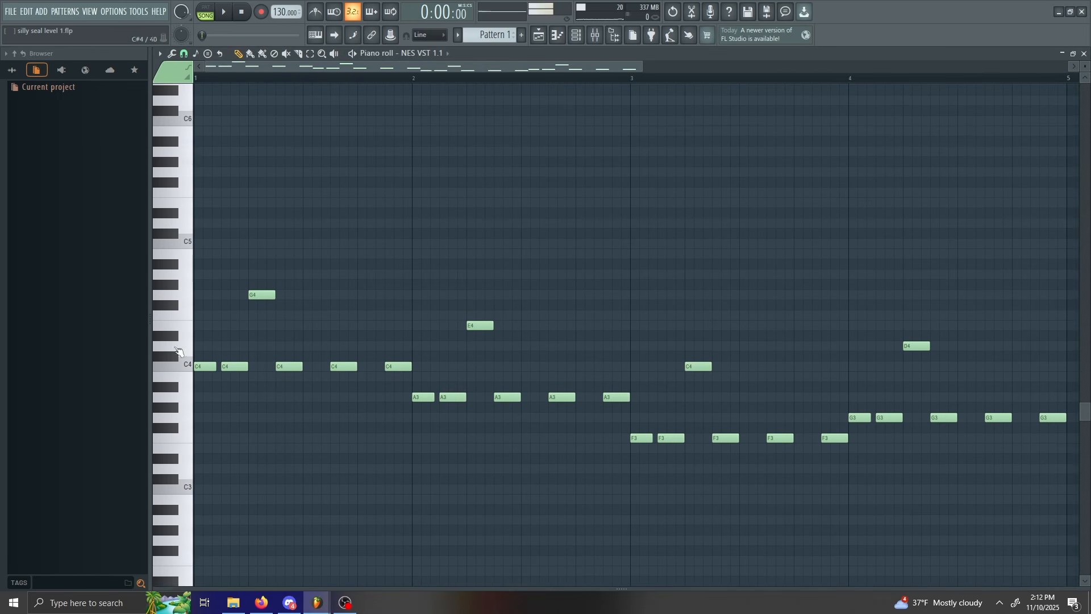
{"action": "left_click", "coordinate": [175, 305]}
{"action": "left_click", "coordinate": [173, 258]}
Check the NES VST 1.1 channel used for Pattern 1 and return to its piano roll
{"action": "key", "text": "F9"}
{"action": "key", "text": "F6"}
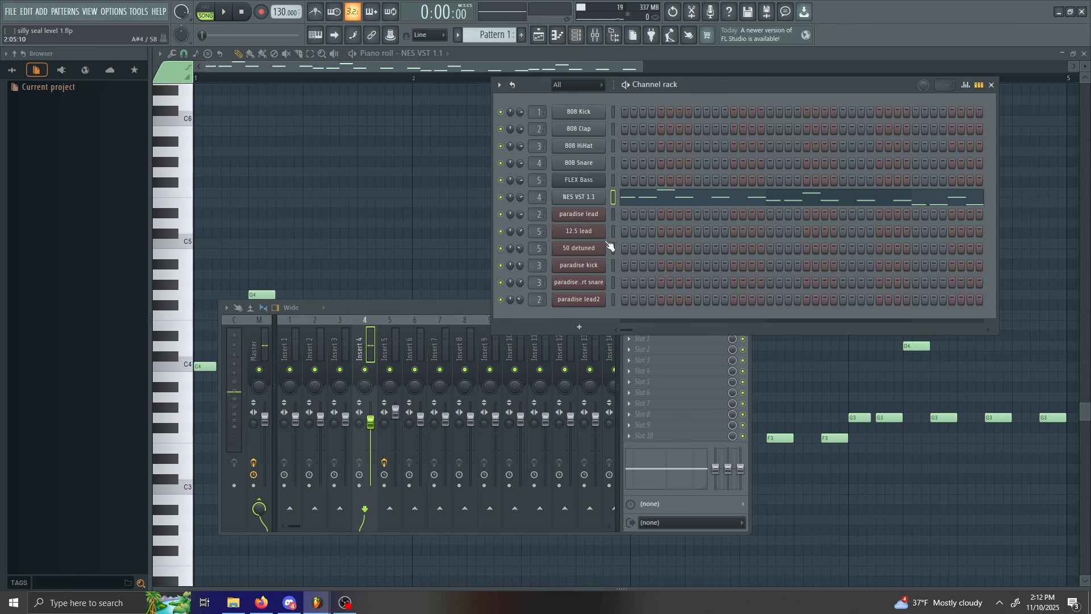
{"action": "left_click", "coordinate": [592, 202]}
{"action": "left_click", "coordinate": [592, 203]}
{"action": "key", "text": "F7"}
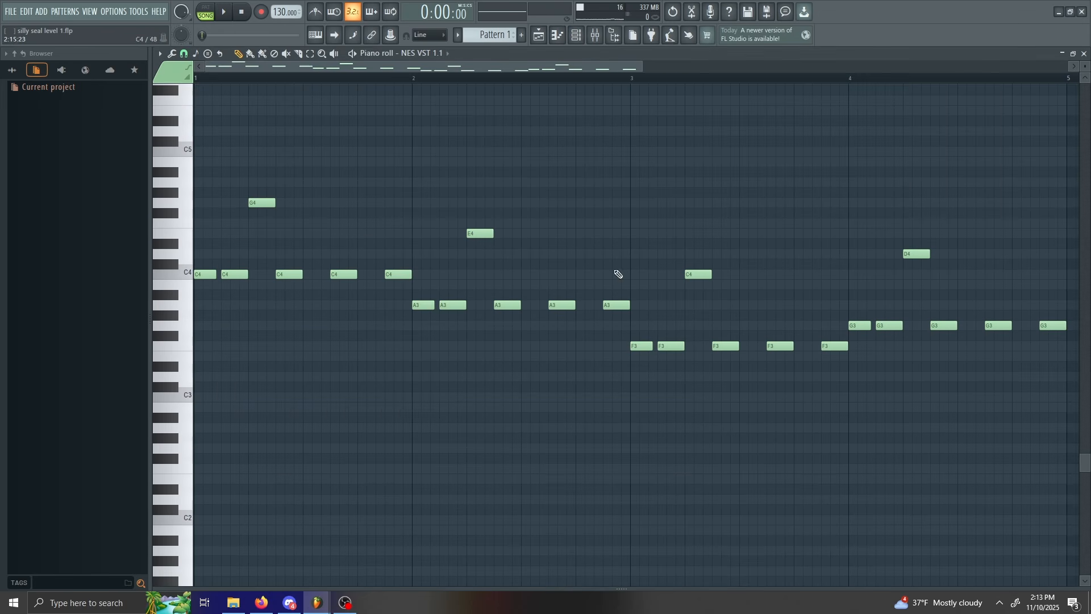
Play the opening notes of Pattern 1 from the piano roll and stop playback
{"action": "mouse_move", "coordinate": [427, 69]}
{"action": "left_mouse_down"}
{"action": "mouse_move", "coordinate": [544, 115]}
{"action": "mouse_move", "coordinate": [581, 176]}
{"action": "mouse_move", "coordinate": [484, 183]}
{"action": "mouse_move", "coordinate": [365, 153]}
{"action": "mouse_move", "coordinate": [426, 139]}
{"action": "mouse_move", "coordinate": [392, 149]}
{"action": "left_mouse_up"}
{"action": "mouse_move", "coordinate": [463, 82]}
{"action": "left_mouse_down"}
{"action": "mouse_move", "coordinate": [615, 186]}
{"action": "mouse_move", "coordinate": [649, 288]}
{"action": "mouse_move", "coordinate": [578, 299]}
{"action": "mouse_move", "coordinate": [382, 296]}
{"action": "mouse_move", "coordinate": [396, 284]}
{"action": "mouse_move", "coordinate": [557, 288]}
{"action": "mouse_move", "coordinate": [328, 209]}
{"action": "left_mouse_up"}
{"action": "key", "text": "space"}
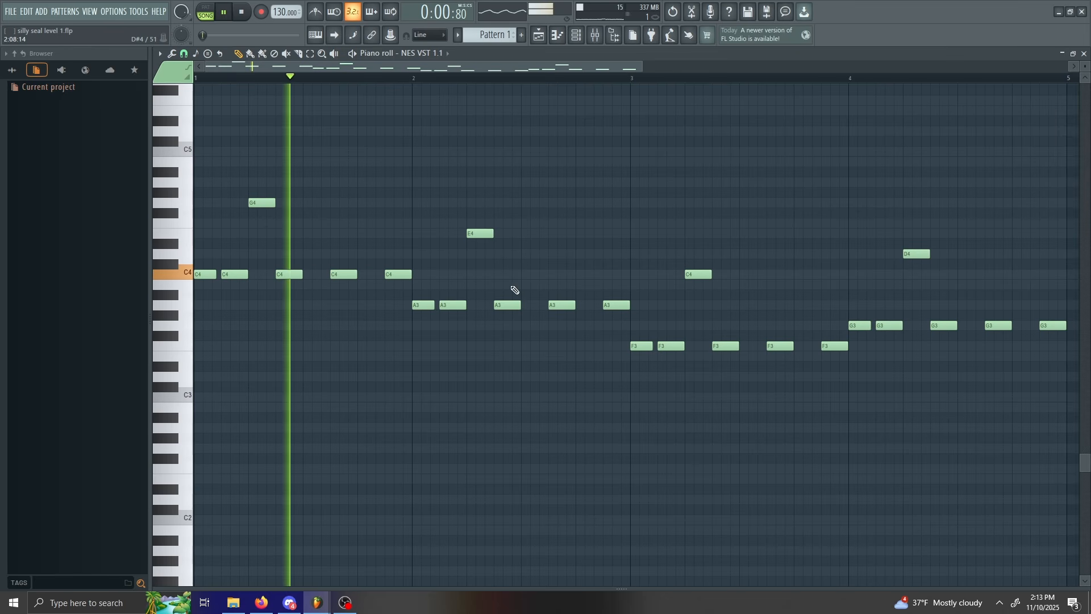
{"action": "key", "text": "space"}
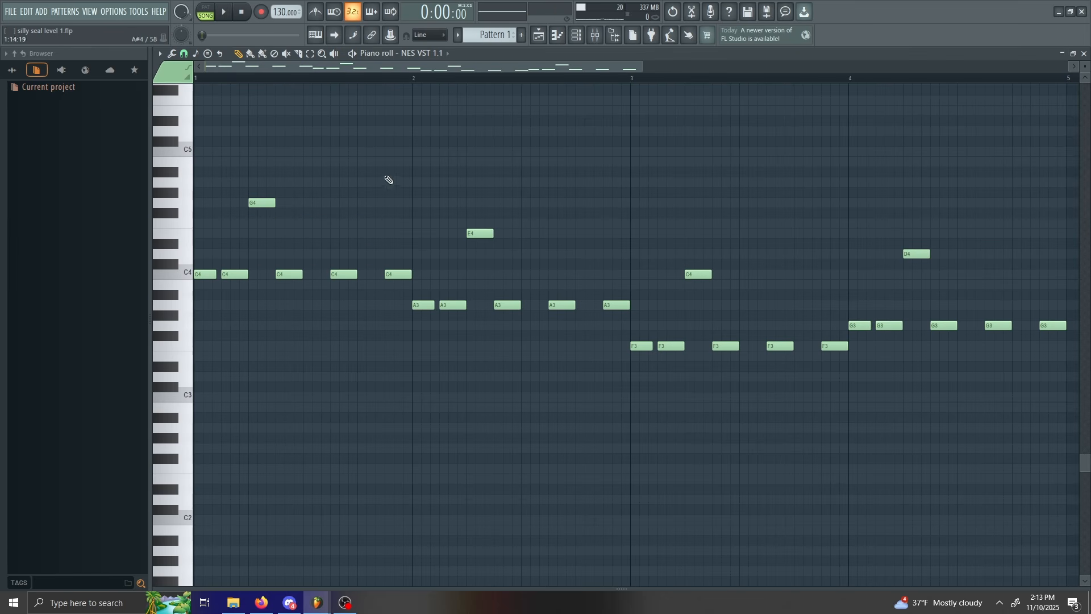
{"action": "left_click_drag", "start_coordinate": [386, 64], "coordinate": [372, 108]}
{"action": "left_click_drag", "start_coordinate": [419, 65], "coordinate": [346, 76]}
{"action": "left_click_drag", "start_coordinate": [370, 66], "coordinate": [253, 157]}
Compare the first bar with its G4 note lowered to C4 against the original, undoing the note move in between
{"action": "left_click_drag", "start_coordinate": [265, 206], "coordinate": [267, 276]}
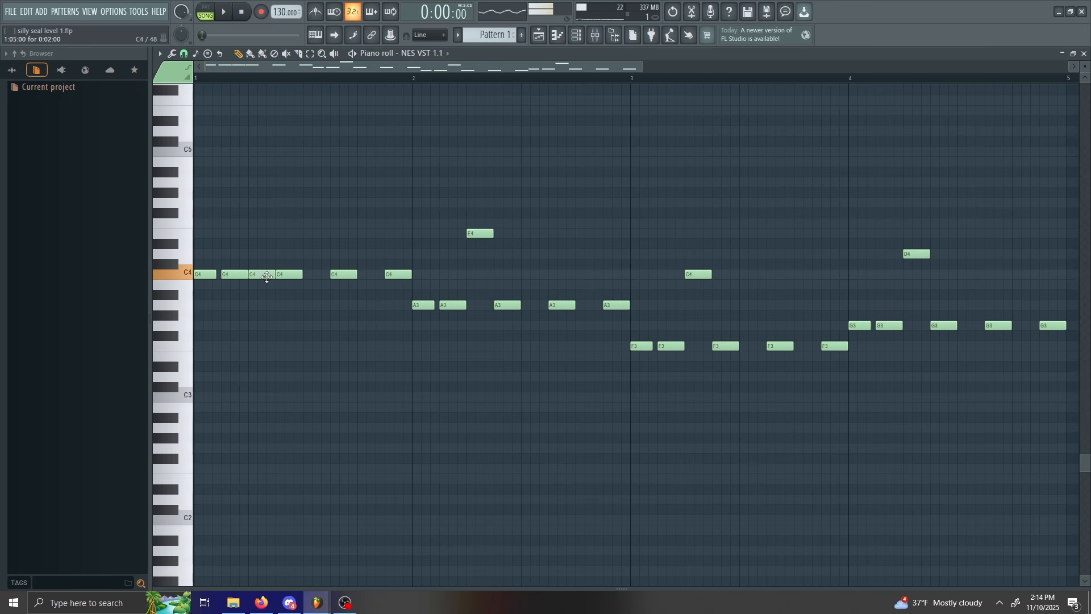
{"action": "key", "text": "space"}
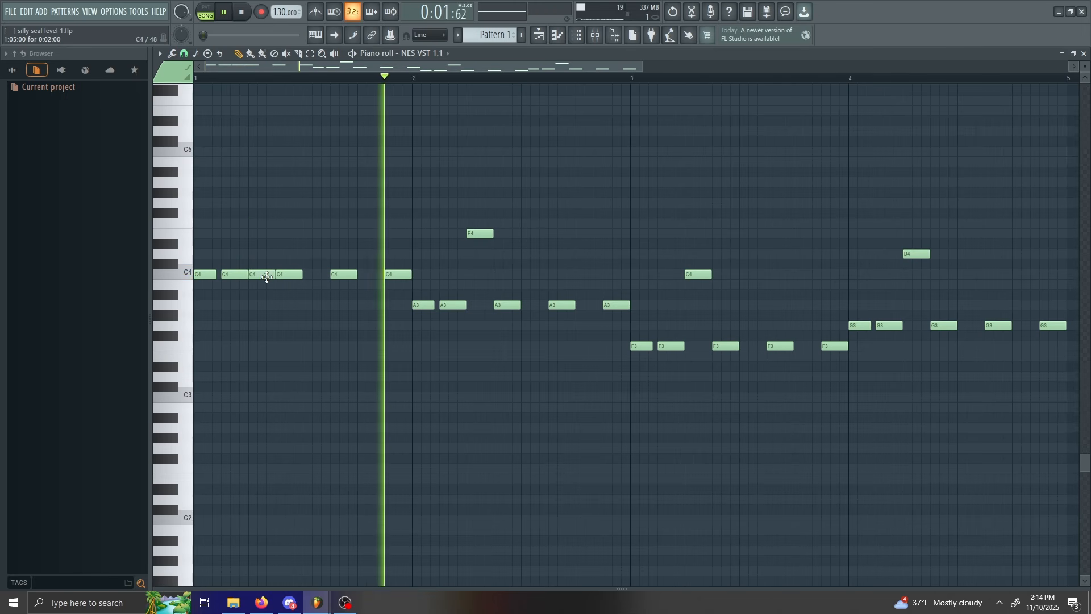
{"action": "key", "text": "space"}
{"action": "key", "text": "ctrl+z"}
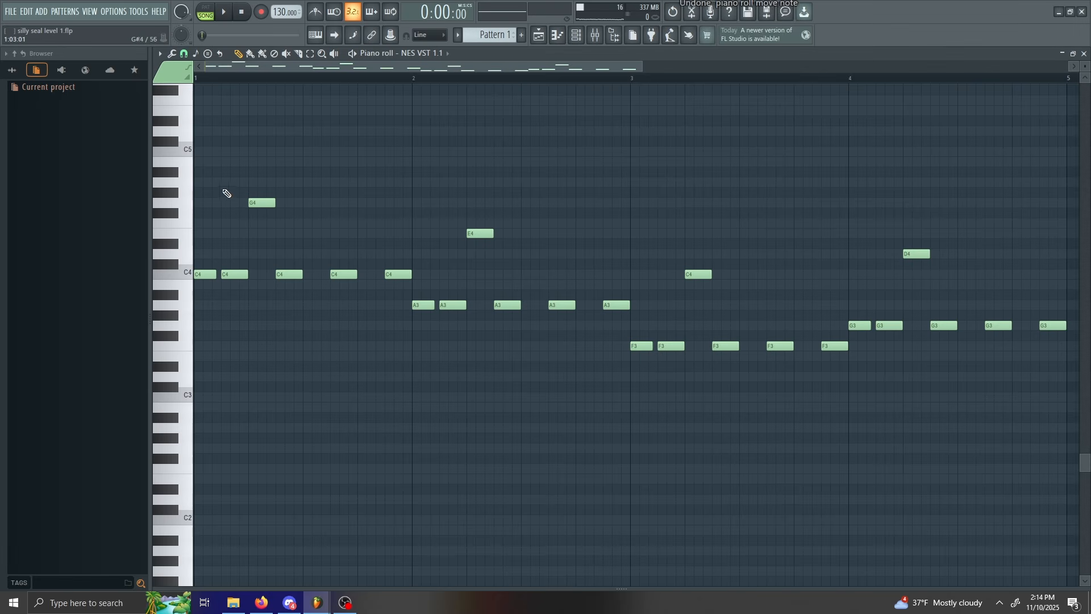
{"action": "key", "text": "space"}
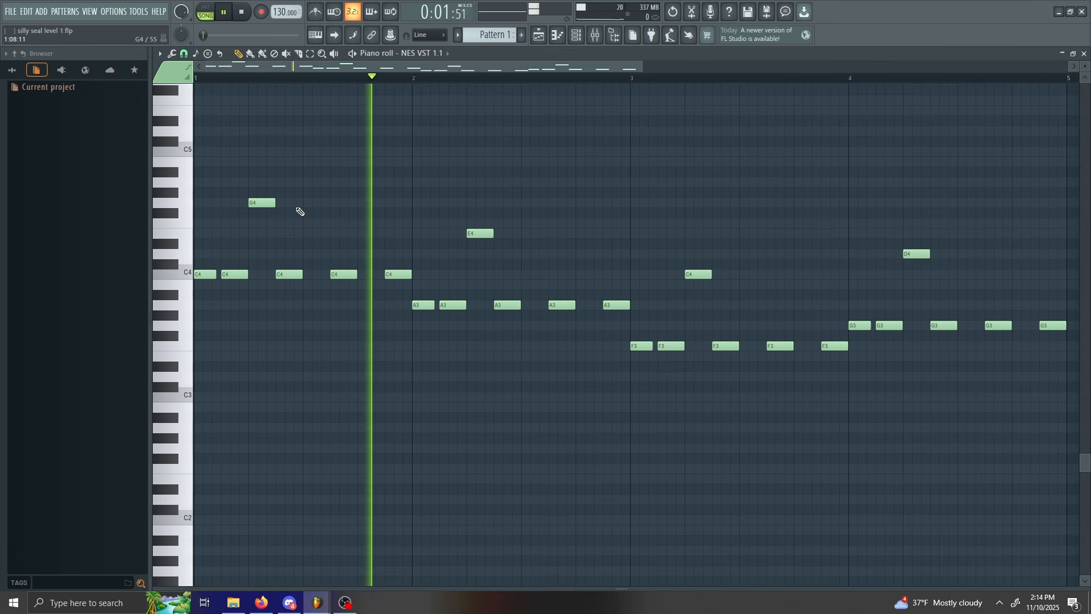
{"action": "key", "text": "space"}
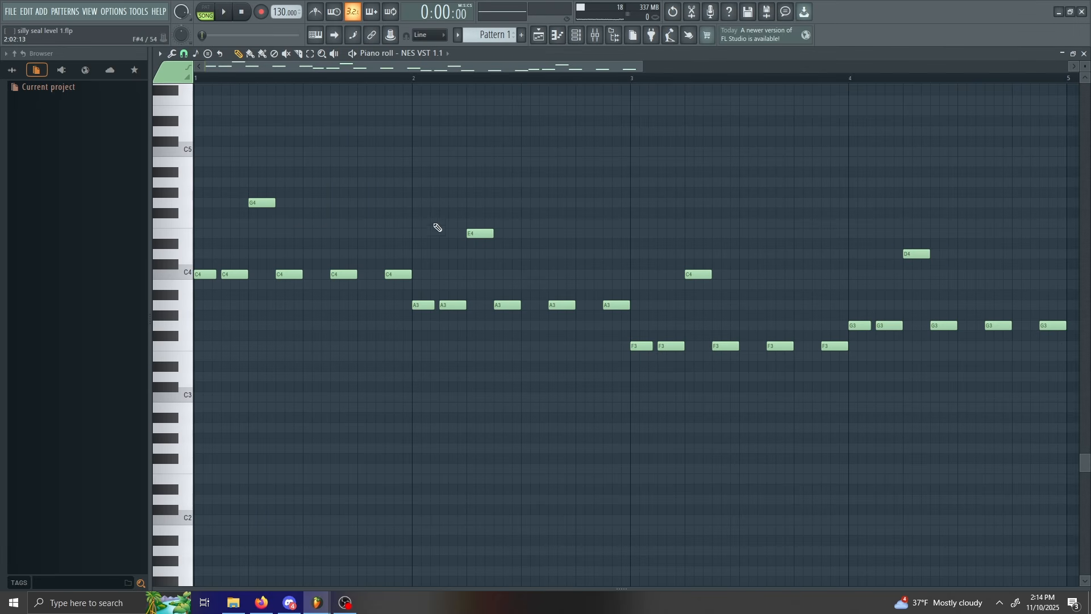
Return to the playlist, solo Track 2, and listen to its Pattern 2 melody from the start
{"action": "key", "text": "F5"}
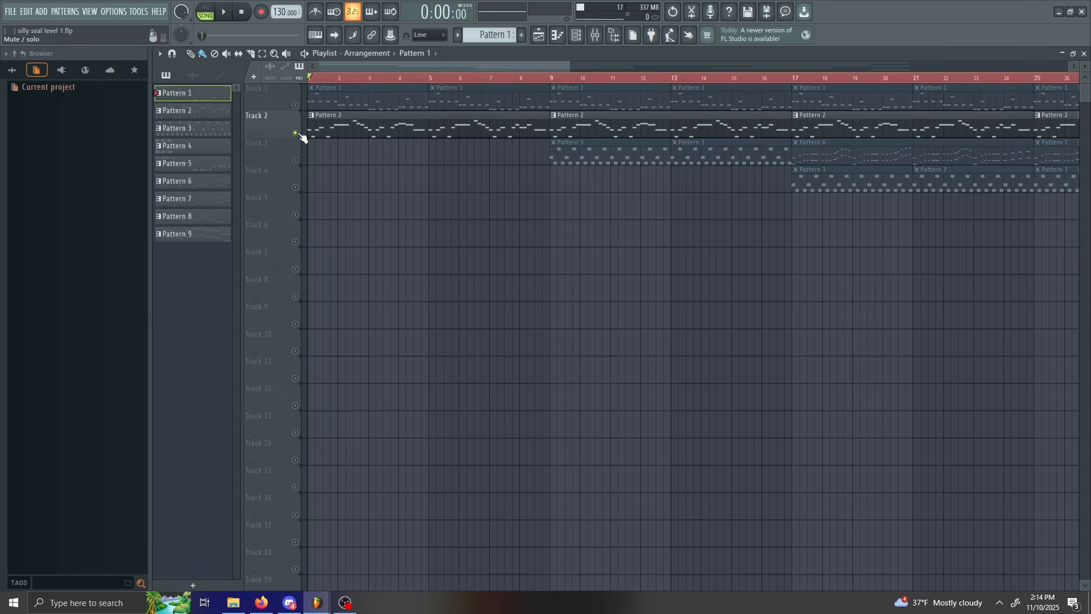
{"action": "key", "text": "space"}
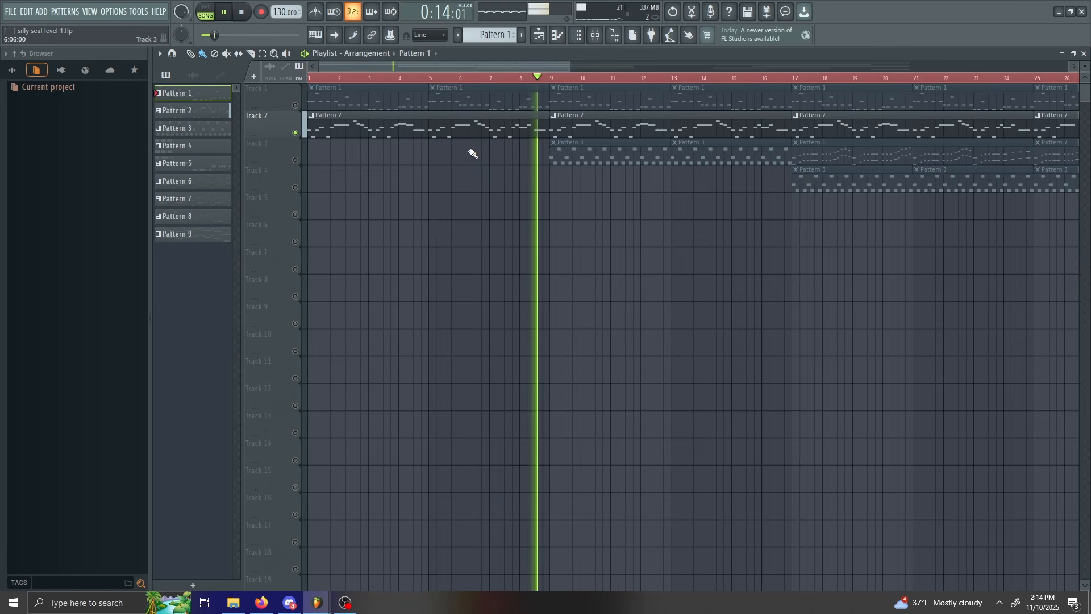
{"action": "key", "text": "space"}
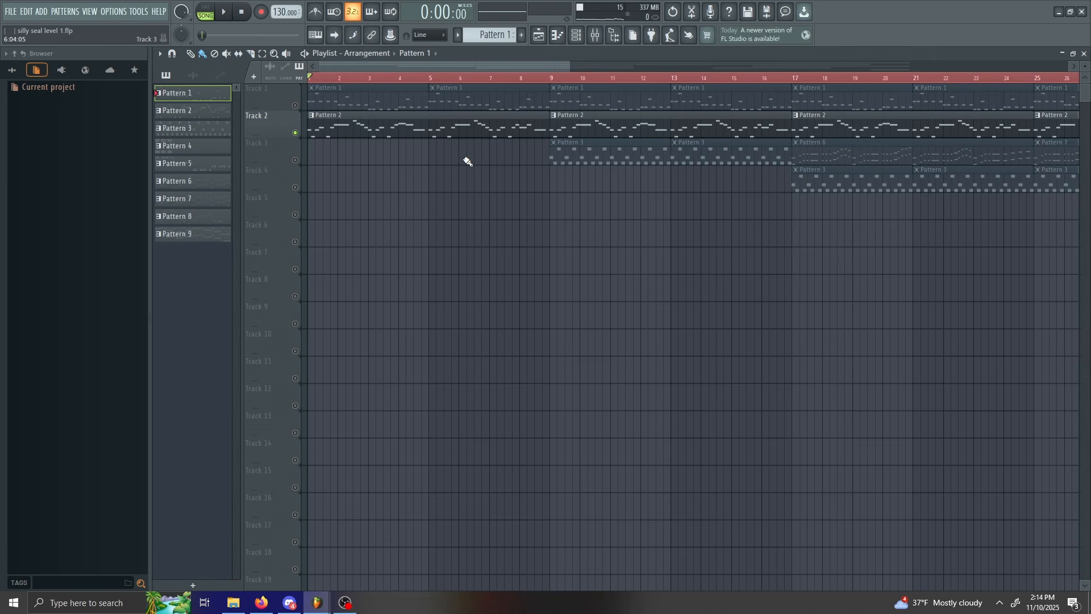
Examine the paradise lead notes of Pattern 2 through to bar 9, and close the piano roll
{"action": "double_click", "coordinate": [399, 132]}
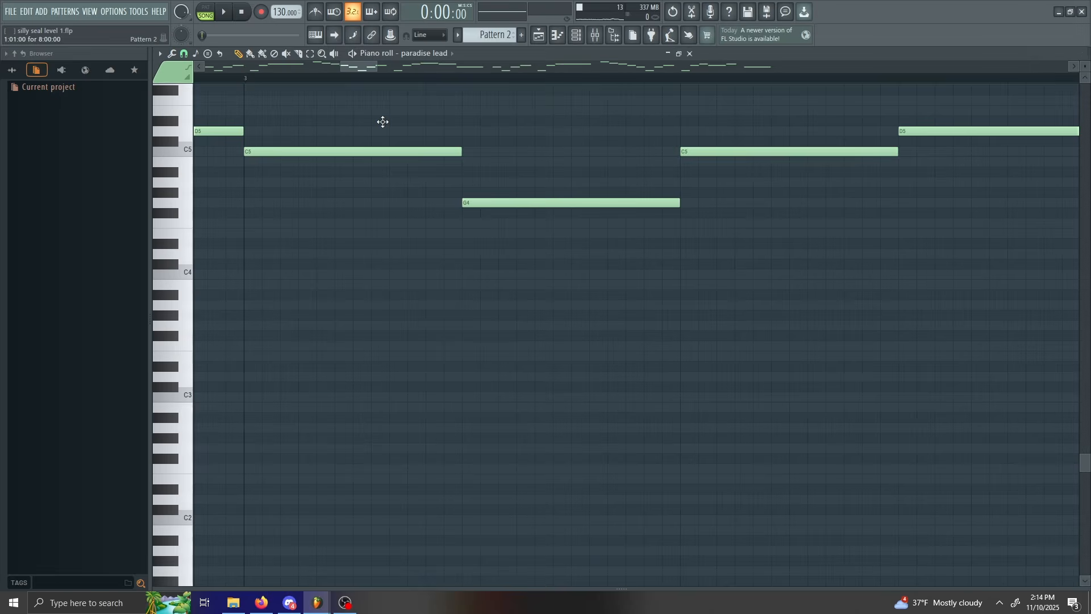
{"action": "left_click", "coordinate": [226, 71]}
{"action": "left_click_drag", "start_coordinate": [441, 65], "coordinate": [755, 90]}
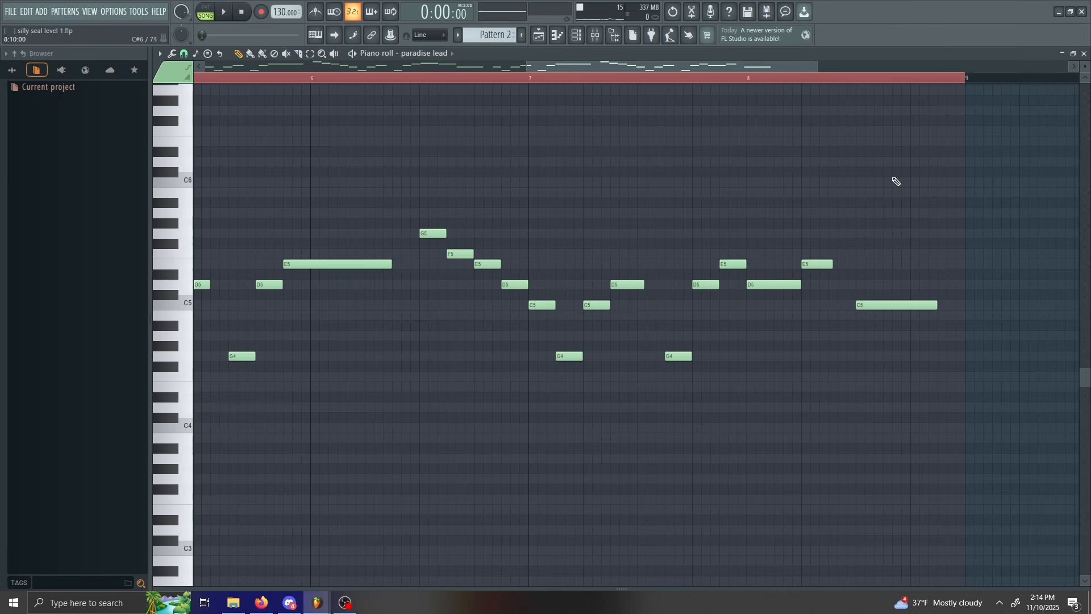
{"action": "left_click", "coordinate": [1085, 53]}
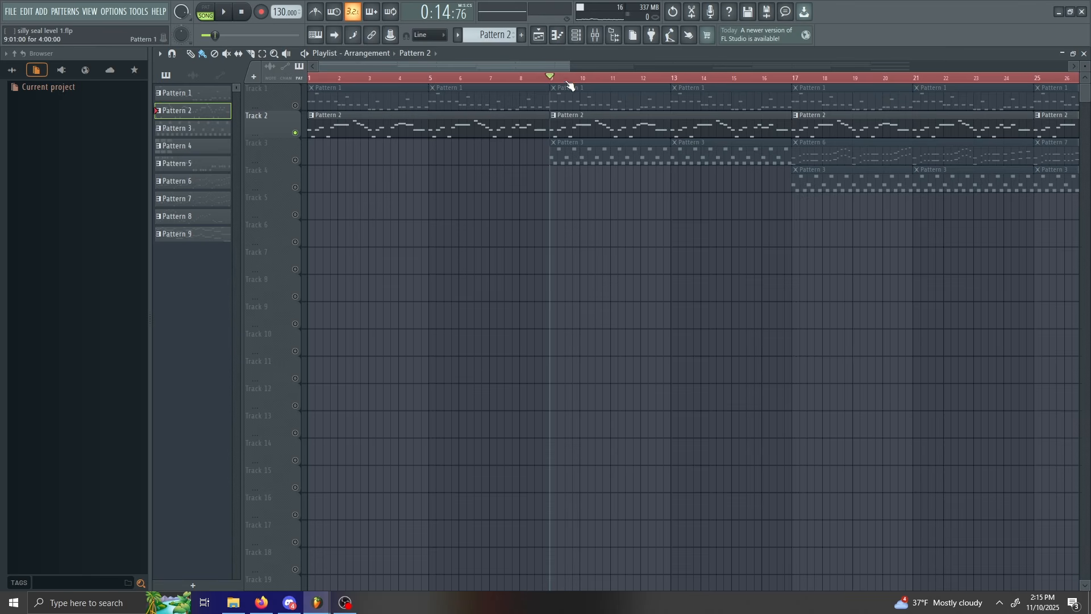
Solo Track 3, listen to its Pattern 3 part from bar 9, and stop playback
{"action": "mouse_move", "coordinate": [546, 79]}
{"action": "left_mouse_down"}
{"action": "mouse_move", "coordinate": [724, 151]}
{"action": "mouse_move", "coordinate": [466, 151]}
{"action": "mouse_move", "coordinate": [430, 138]}
{"action": "mouse_move", "coordinate": [462, 108]}
{"action": "mouse_move", "coordinate": [552, 113]}
{"action": "mouse_move", "coordinate": [601, 165]}
{"action": "mouse_move", "coordinate": [589, 147]}
{"action": "mouse_move", "coordinate": [451, 105]}
{"action": "mouse_move", "coordinate": [657, 199]}
{"action": "mouse_move", "coordinate": [577, 212]}
{"action": "mouse_move", "coordinate": [585, 163]}
{"action": "mouse_move", "coordinate": [518, 205]}
{"action": "mouse_move", "coordinate": [648, 163]}
{"action": "mouse_move", "coordinate": [582, 291]}
{"action": "mouse_move", "coordinate": [538, 290]}
{"action": "mouse_move", "coordinate": [484, 214]}
{"action": "mouse_move", "coordinate": [513, 212]}
{"action": "mouse_move", "coordinate": [500, 142]}
{"action": "mouse_move", "coordinate": [453, 356]}
{"action": "mouse_move", "coordinate": [564, 261]}
{"action": "mouse_move", "coordinate": [547, 244]}
{"action": "mouse_move", "coordinate": [625, 239]}
{"action": "mouse_move", "coordinate": [487, 297]}
{"action": "mouse_move", "coordinate": [530, 339]}
{"action": "mouse_move", "coordinate": [592, 370]}
{"action": "mouse_move", "coordinate": [636, 322]}
{"action": "mouse_move", "coordinate": [646, 355]}
{"action": "mouse_move", "coordinate": [504, 260]}
{"action": "mouse_move", "coordinate": [629, 343]}
{"action": "mouse_move", "coordinate": [594, 353]}
{"action": "mouse_move", "coordinate": [590, 380]}
{"action": "mouse_move", "coordinate": [441, 299]}
{"action": "mouse_move", "coordinate": [650, 236]}
{"action": "mouse_move", "coordinate": [558, 312]}
{"action": "mouse_move", "coordinate": [531, 292]}
{"action": "mouse_move", "coordinate": [528, 261]}
{"action": "mouse_move", "coordinate": [555, 275]}
{"action": "left_mouse_up"}
{"action": "right_click", "coordinate": [295, 160]}
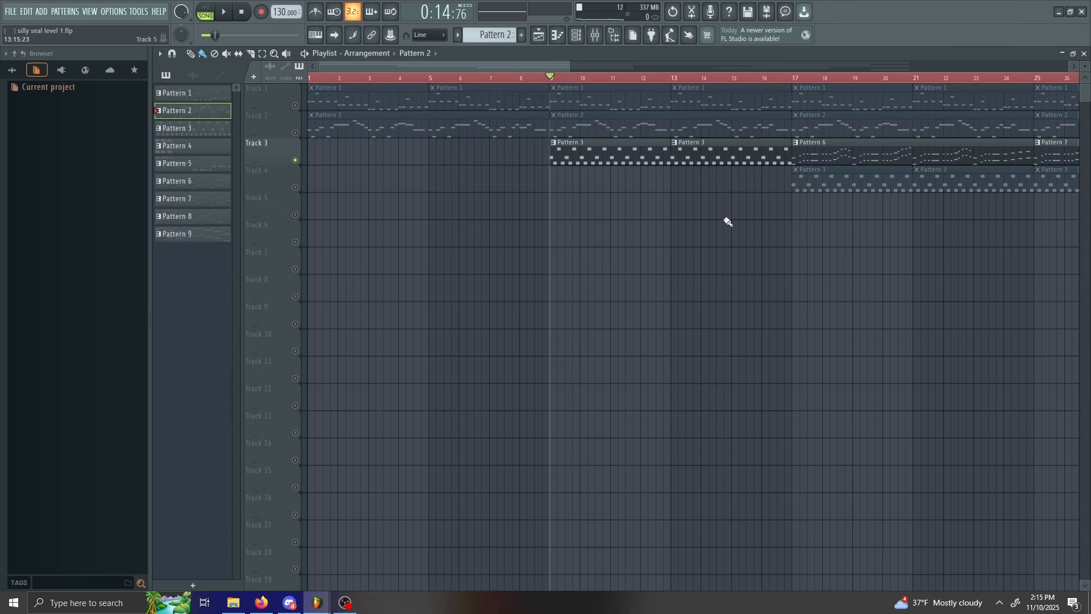
{"action": "key", "text": "space"}
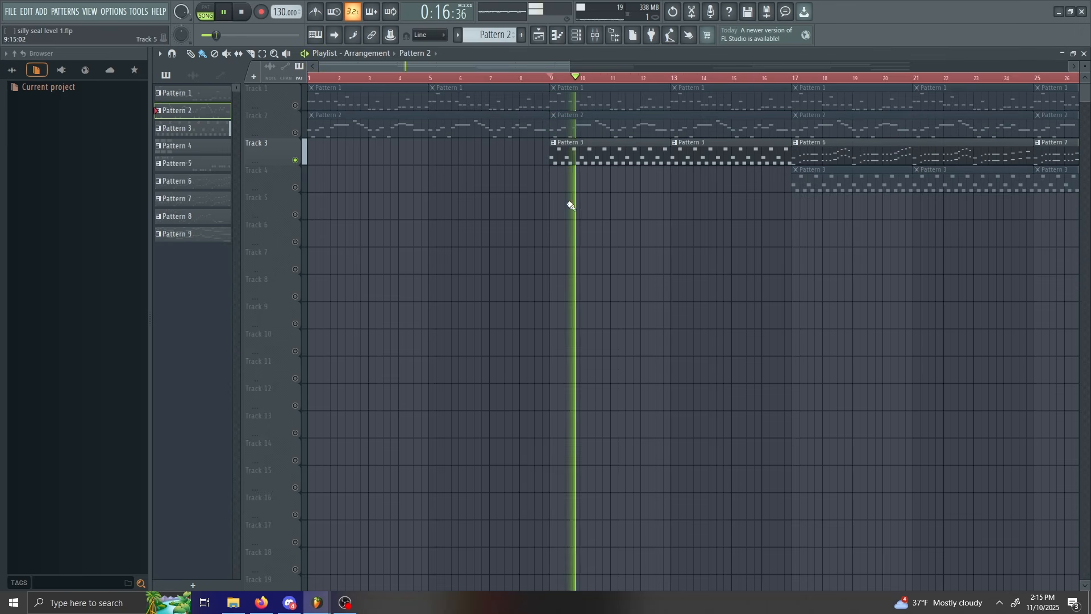
{"action": "key", "text": "space"}
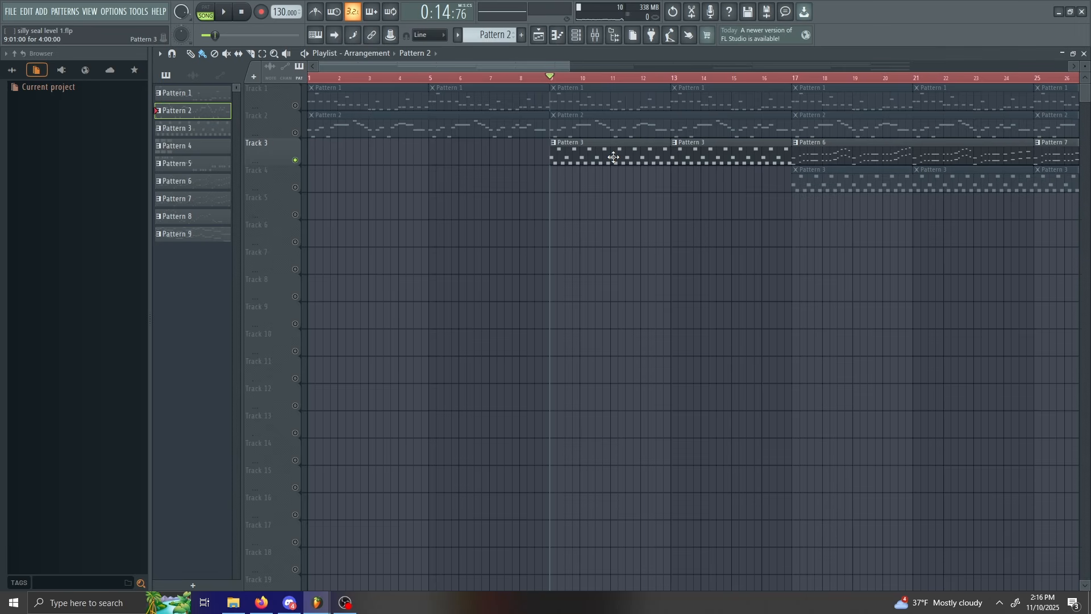
Check the mixer and the channel rack for the project's instrument channels, and close both
{"action": "key", "text": "F9"}
{"action": "key", "text": "F6"}
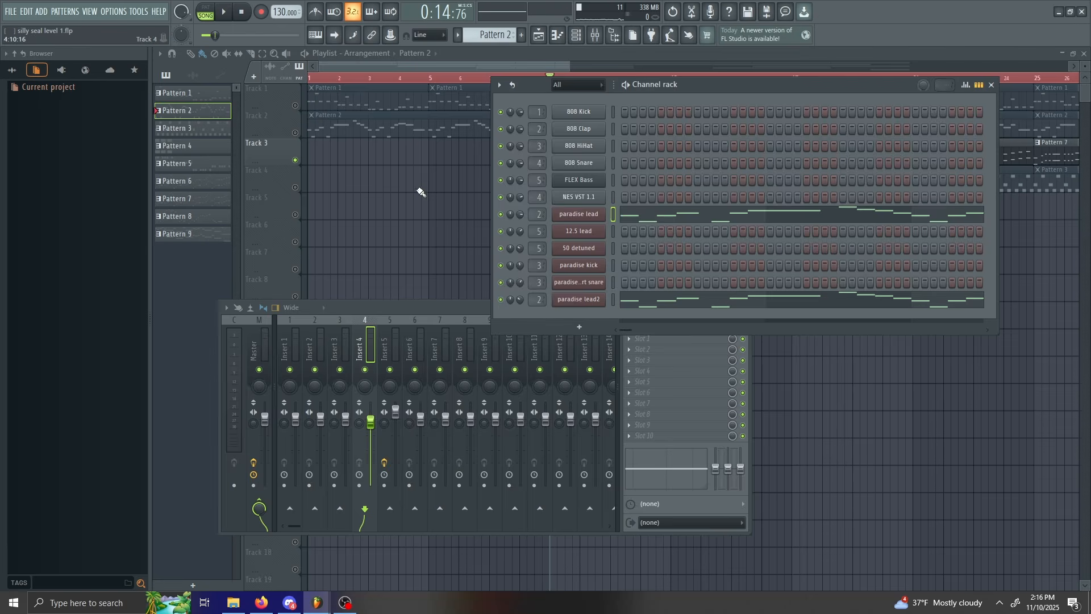
{"action": "key", "text": "F6"}
{"action": "key", "text": "F9"}
Listen to all tracks together from bar 17, where Pattern 6 enters, and return the playhead to bar 17
{"action": "key", "text": "space"}
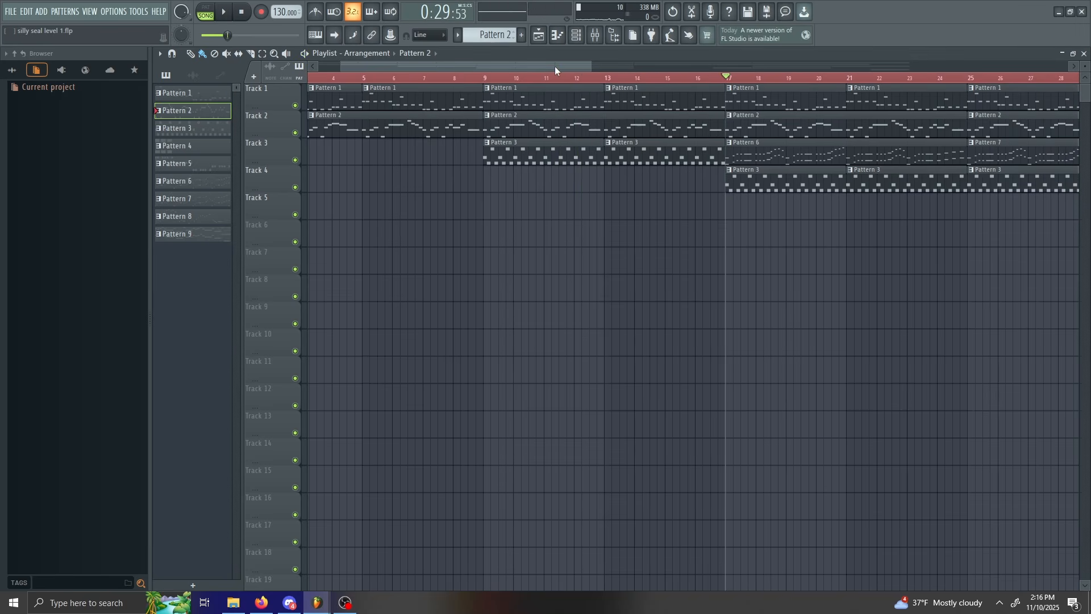
{"action": "mouse_move", "coordinate": [555, 65]}
{"action": "left_mouse_down"}
{"action": "mouse_move", "coordinate": [633, 80]}
{"action": "mouse_move", "coordinate": [567, 80]}
{"action": "left_mouse_up"}
{"action": "key", "text": "space"}
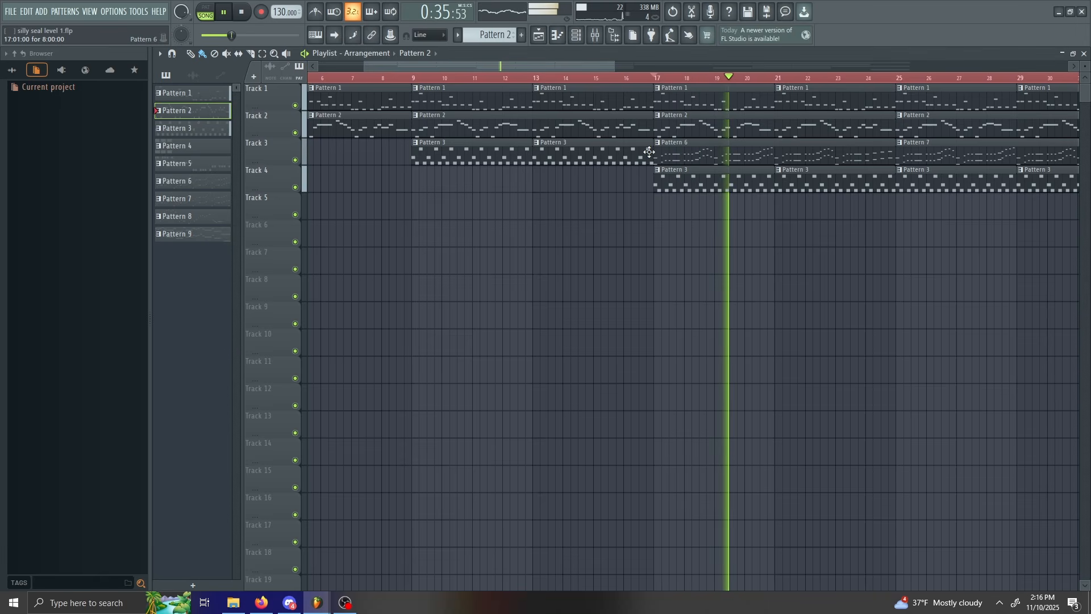
{"action": "key", "text": "space"}
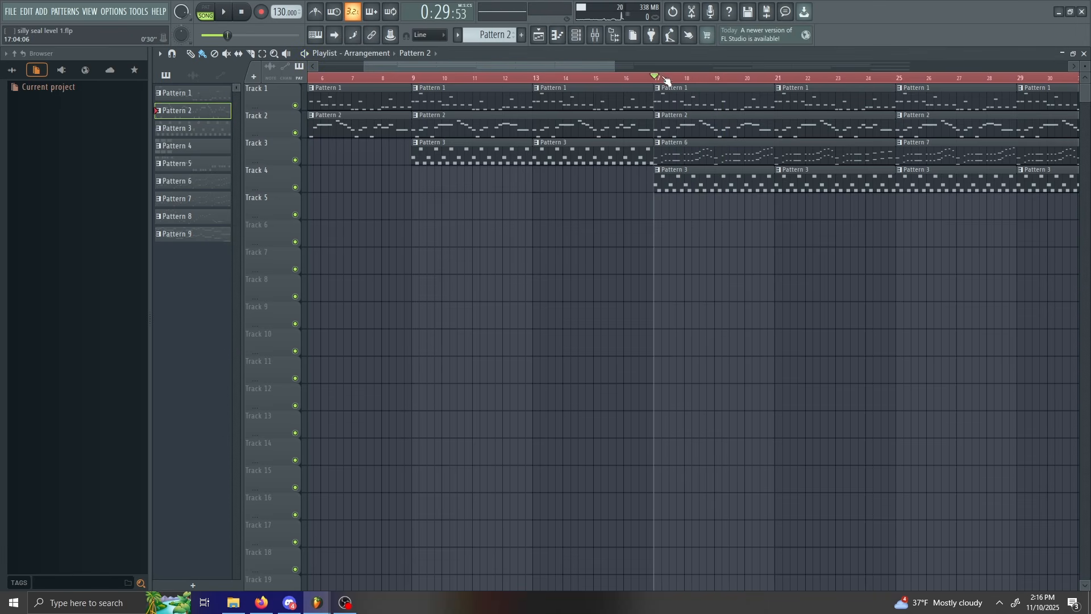
{"action": "left_click", "coordinate": [665, 79]}
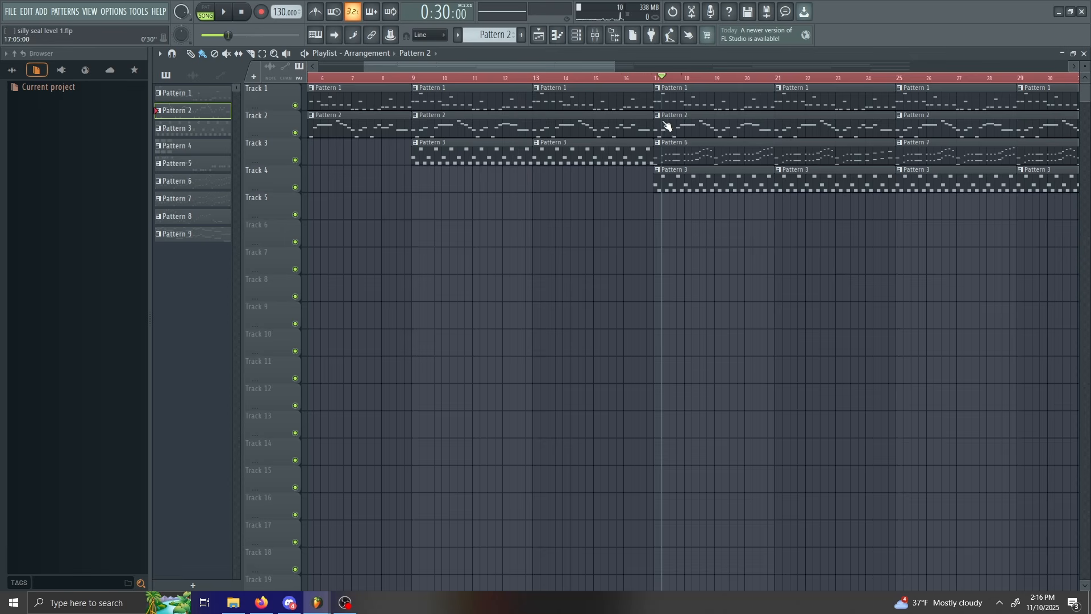
{"action": "left_click_drag", "start_coordinate": [660, 111], "coordinate": [728, 142]}
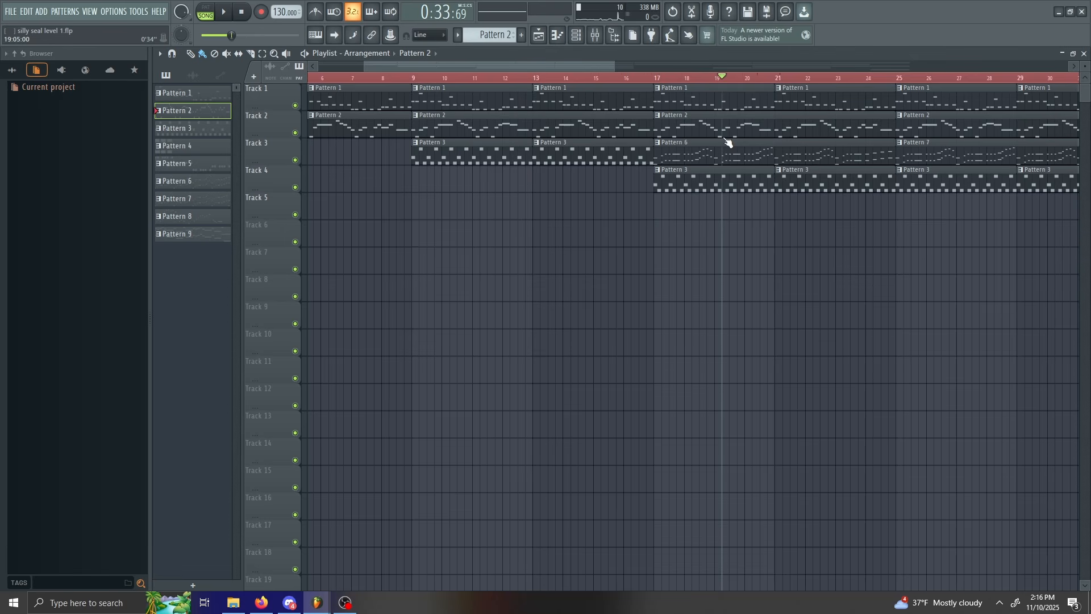
{"action": "left_click_drag", "start_coordinate": [715, 88], "coordinate": [667, 151]}
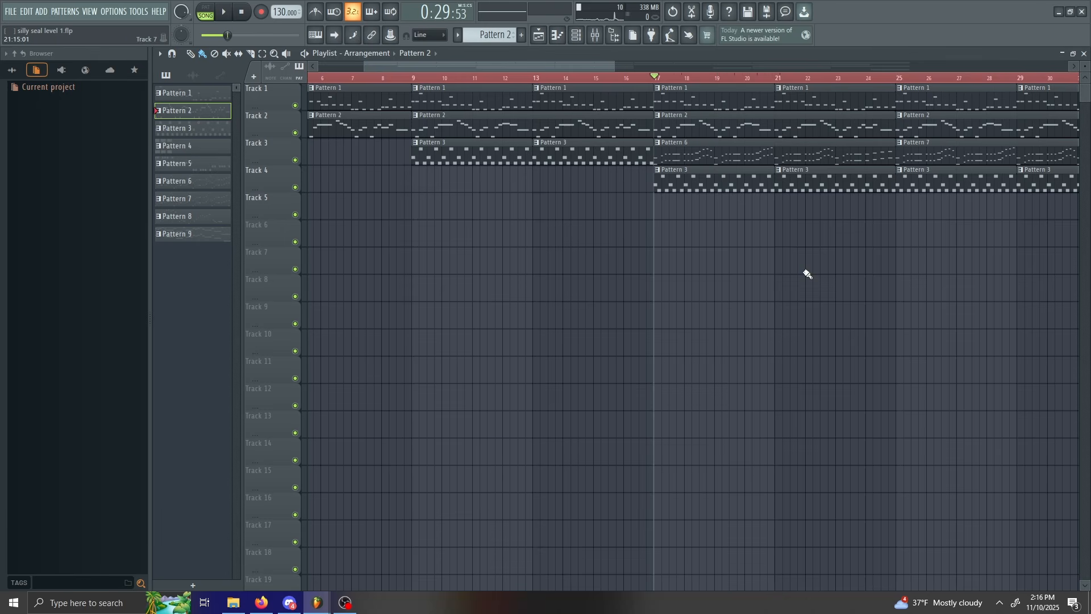
Examine the 12.5 lead notes of Pattern 6 in the piano roll, and return to the playlist
{"action": "double_click", "coordinate": [711, 162]}
{"action": "scroll", "coordinate": [357, 275], "scroll_direction": "up", "scroll_amount": 3}
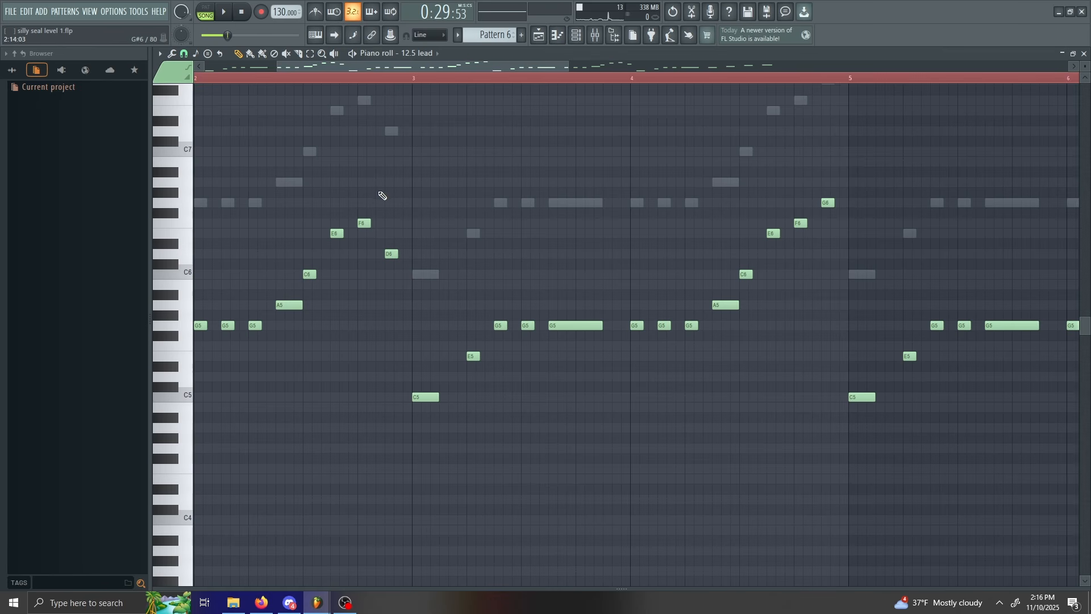
{"action": "scroll", "coordinate": [460, 205], "scroll_direction": "up", "scroll_amount": 2}
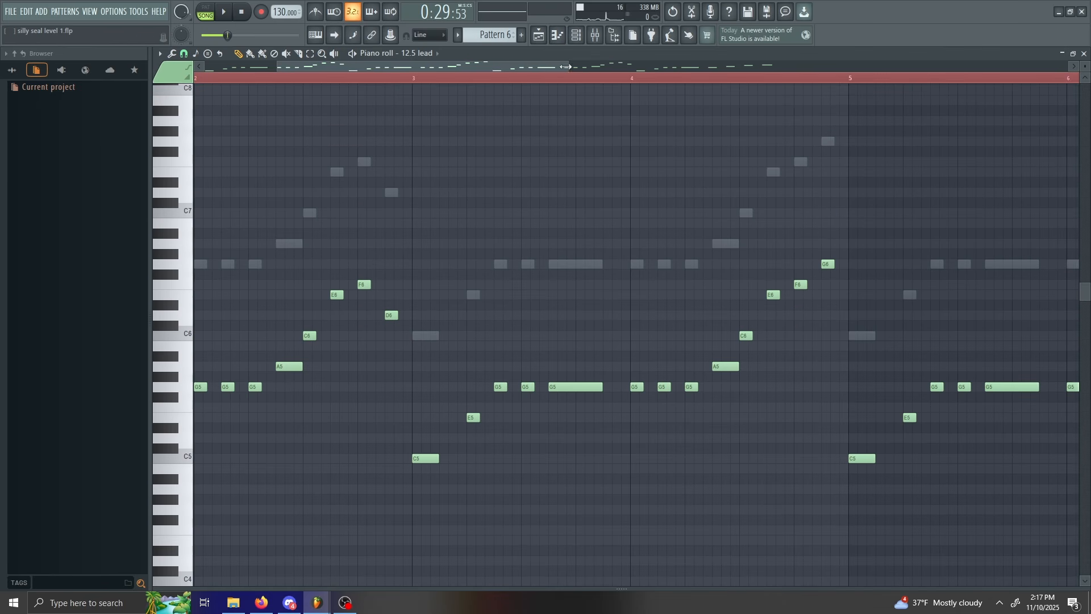
{"action": "left_click_drag", "start_coordinate": [554, 68], "coordinate": [457, 67]}
{"action": "left_click", "coordinate": [1083, 53]}
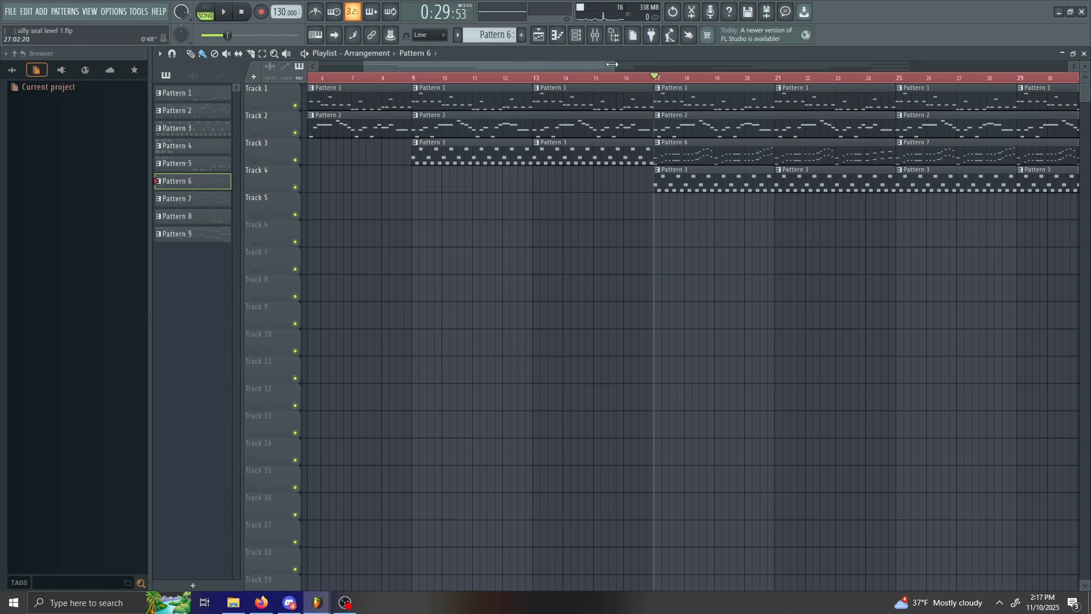
Turn off the solo on Track 3 so that all tracks are active
{"action": "left_click_drag", "start_coordinate": [612, 64], "coordinate": [586, 66]}
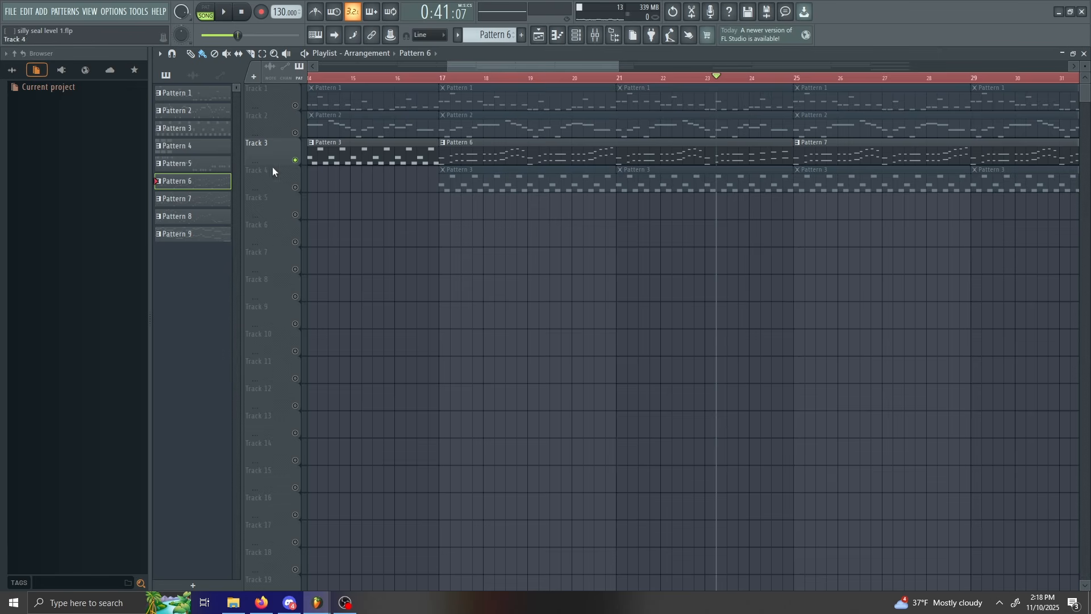
{"action": "right_click", "coordinate": [295, 161]}
{"action": "mouse_move", "coordinate": [481, 64]}
{"action": "left_mouse_down"}
{"action": "mouse_move", "coordinate": [516, 80]}
{"action": "mouse_move", "coordinate": [489, 76]}
{"action": "left_mouse_up"}
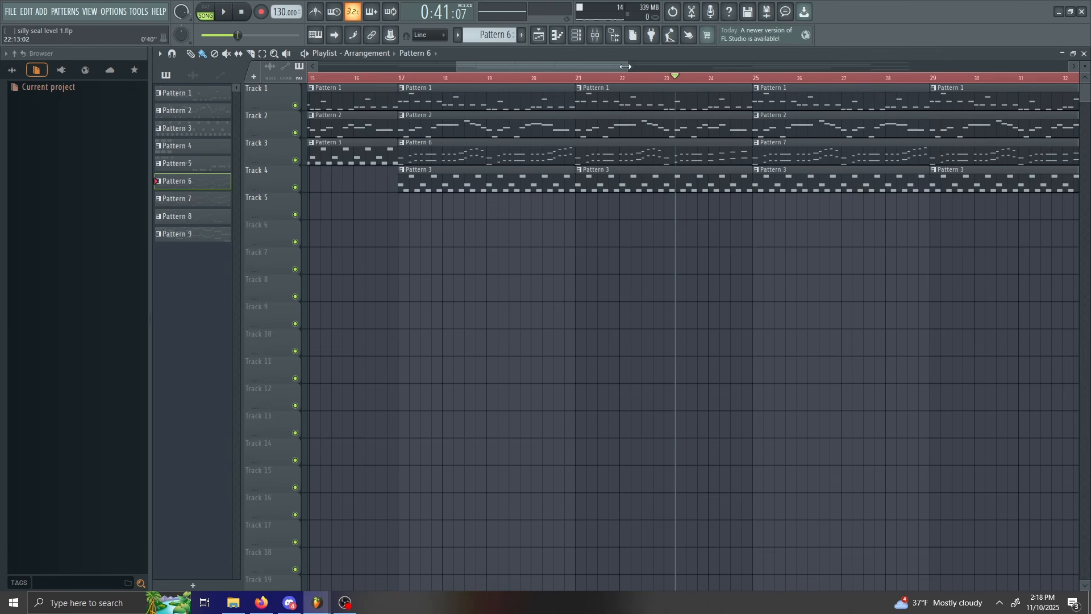
Move the playhead to bar 33, listen to the section where Patterns 5 and 9 begin, and stop playback
{"action": "left_click_drag", "start_coordinate": [625, 67], "coordinate": [765, 68]}
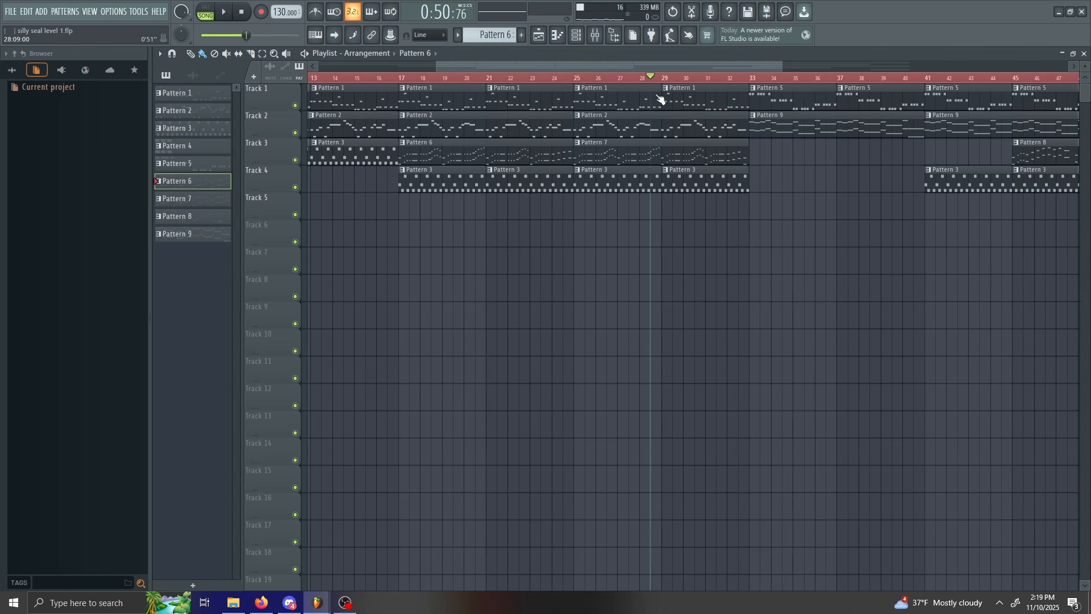
{"action": "left_click_drag", "start_coordinate": [666, 86], "coordinate": [718, 242]}
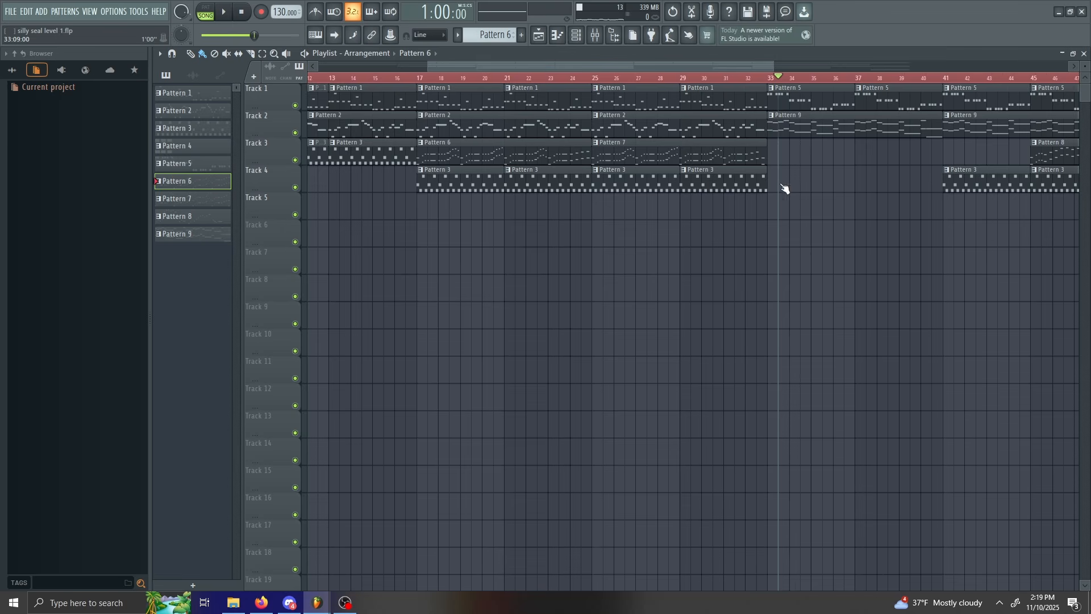
{"action": "left_click_drag", "start_coordinate": [785, 188], "coordinate": [1061, 199]}
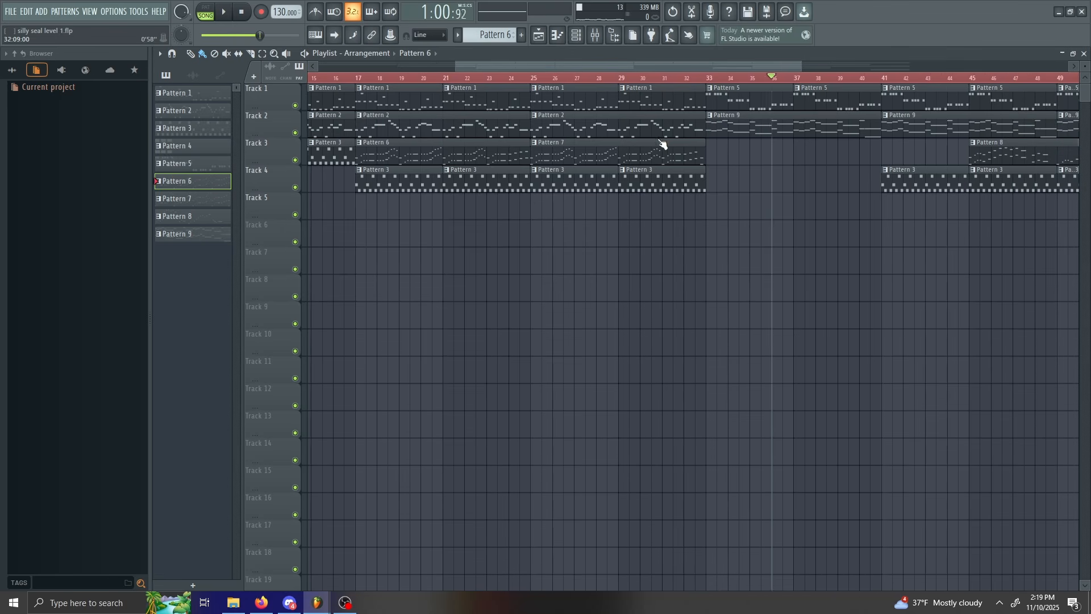
{"action": "mouse_move", "coordinate": [759, 125]}
{"action": "left_mouse_down"}
{"action": "mouse_move", "coordinate": [955, 168]}
{"action": "mouse_move", "coordinate": [713, 188]}
{"action": "left_mouse_up"}
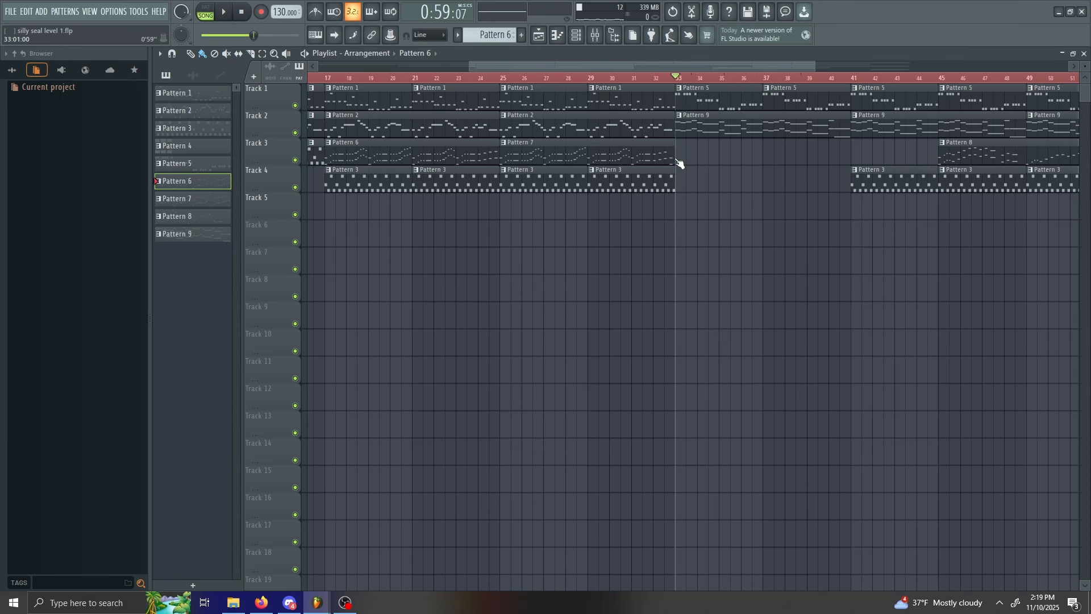
{"action": "key", "text": "space"}
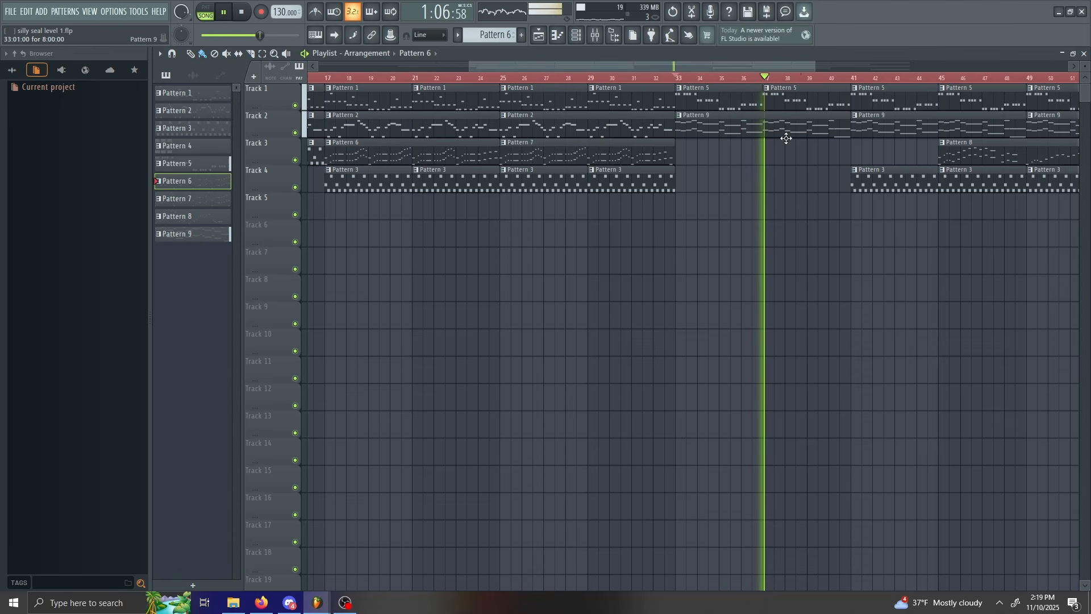
{"action": "left_click_drag", "start_coordinate": [681, 67], "coordinate": [787, 70]}
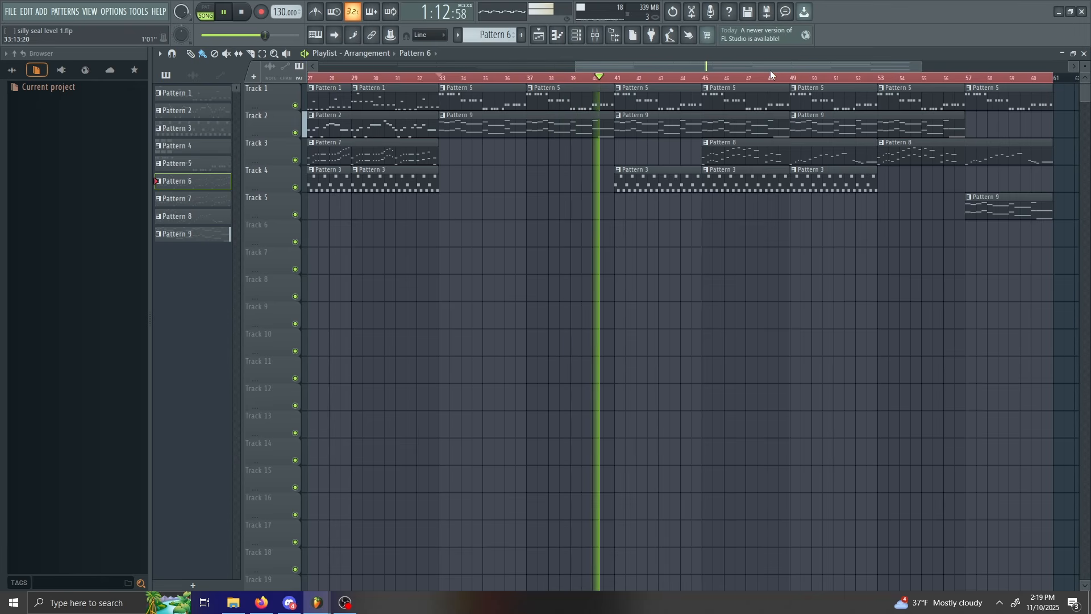
{"action": "key", "text": "space"}
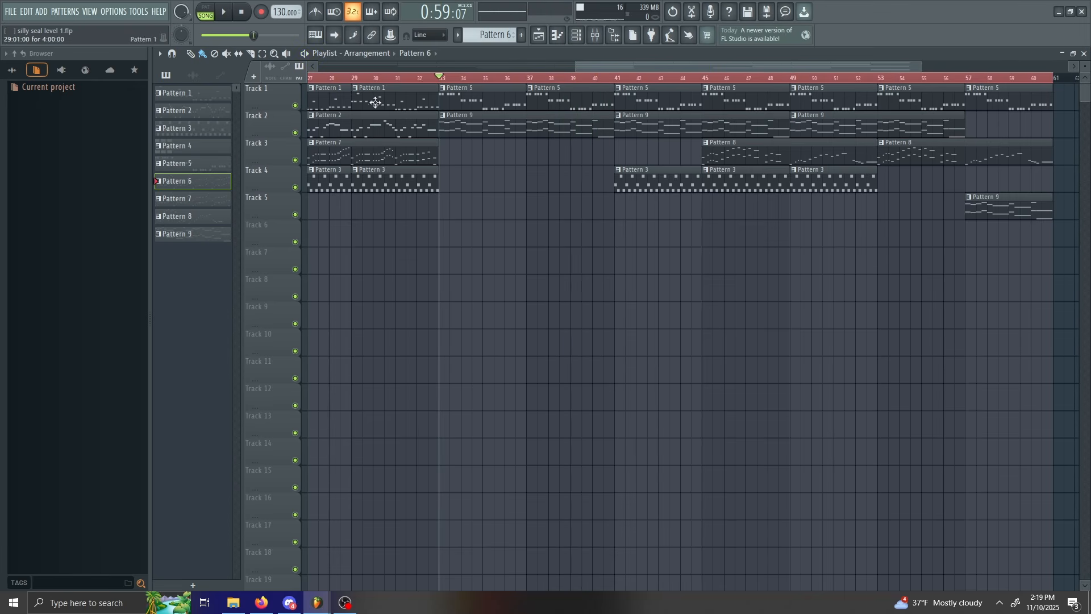
Examine the NES VST 1.1 notes of Pattern 5 in the piano roll, and return to the playlist
{"action": "double_click", "coordinate": [456, 95]}
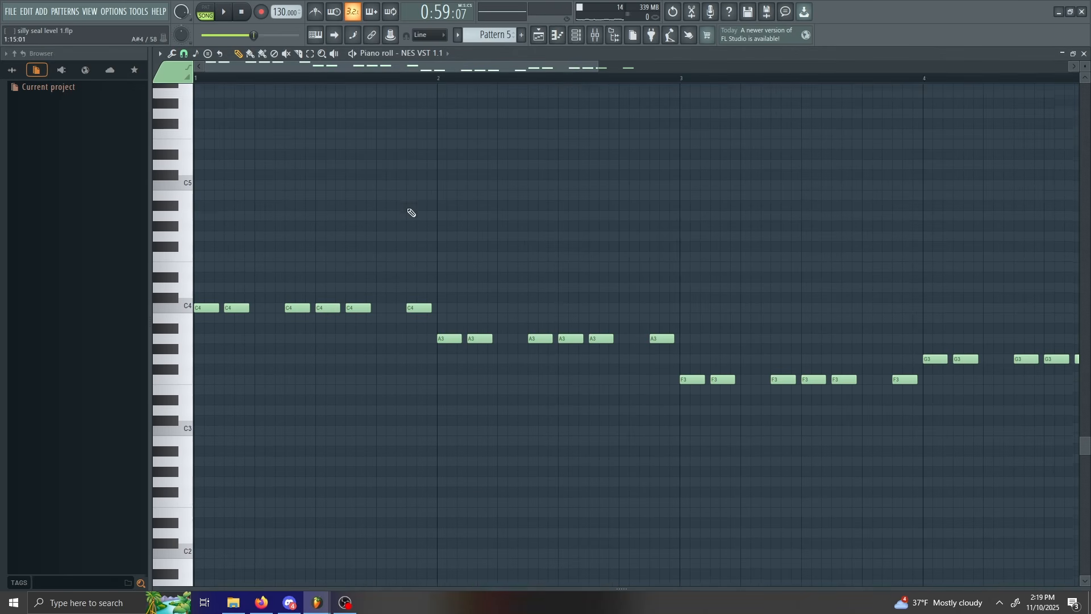
{"action": "left_click_drag", "start_coordinate": [472, 63], "coordinate": [229, 60]}
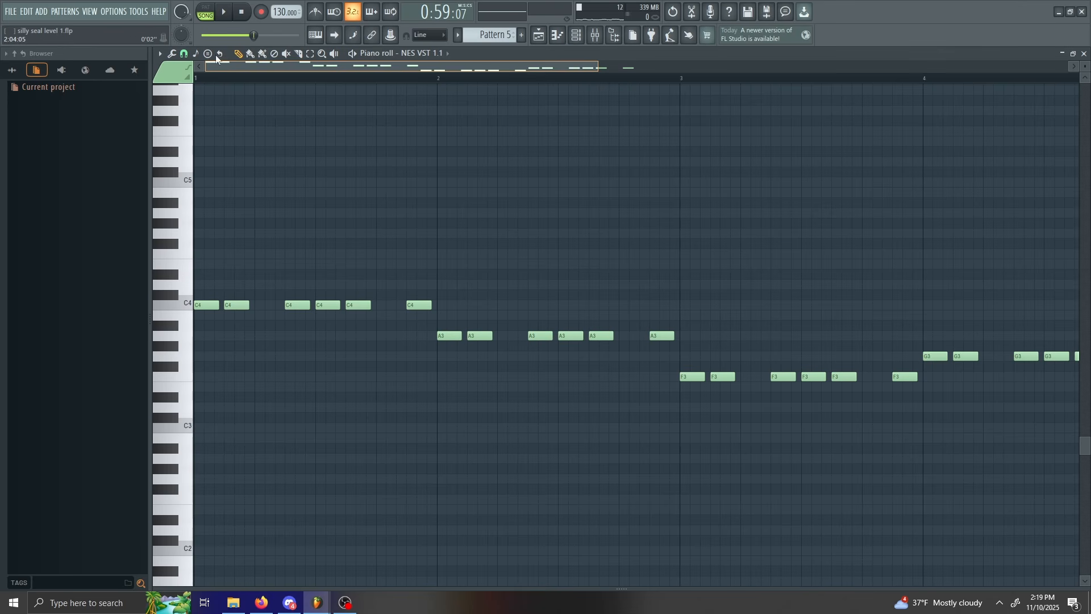
{"action": "left_click_drag", "start_coordinate": [453, 78], "coordinate": [195, 90]}
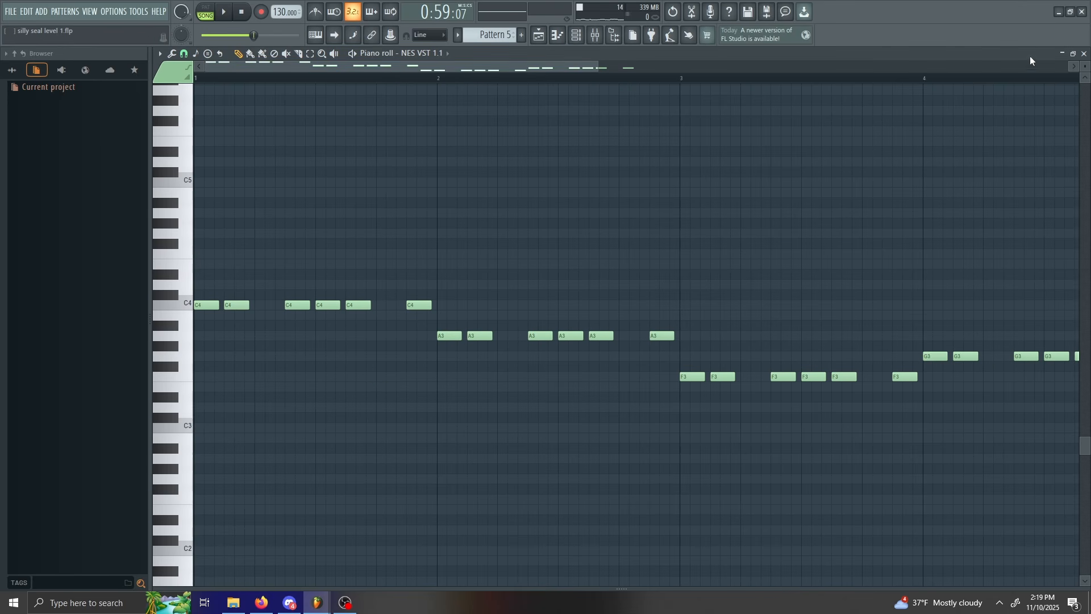
{"action": "left_click", "coordinate": [1083, 54]}
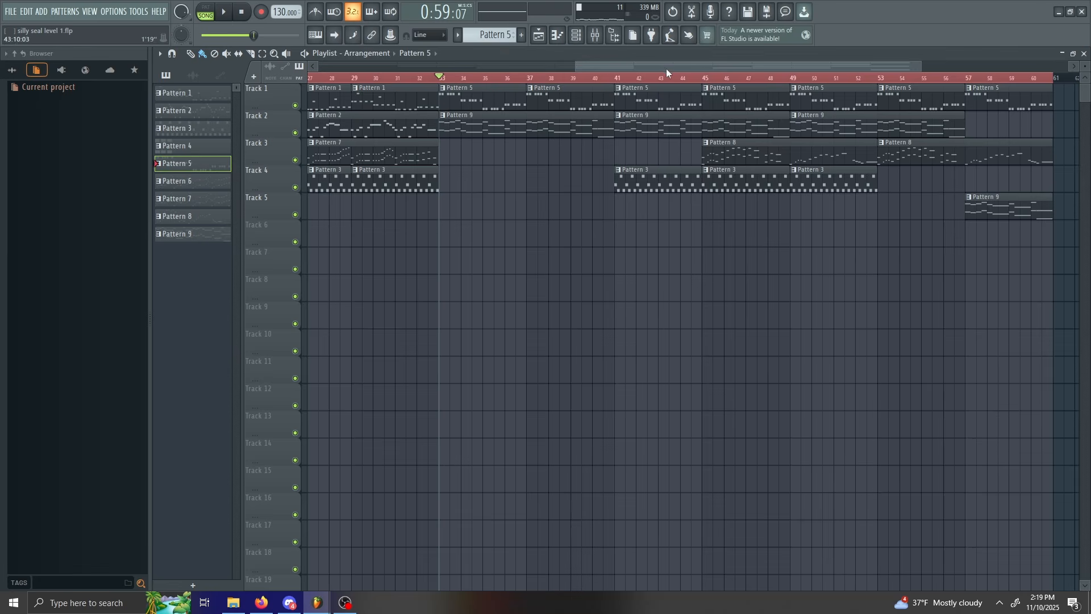
Listen to the arrangement from bar 41, where Pattern 3 comes back on Track 4, and stop playback
{"action": "left_click_drag", "start_coordinate": [666, 69], "coordinate": [523, 90]}
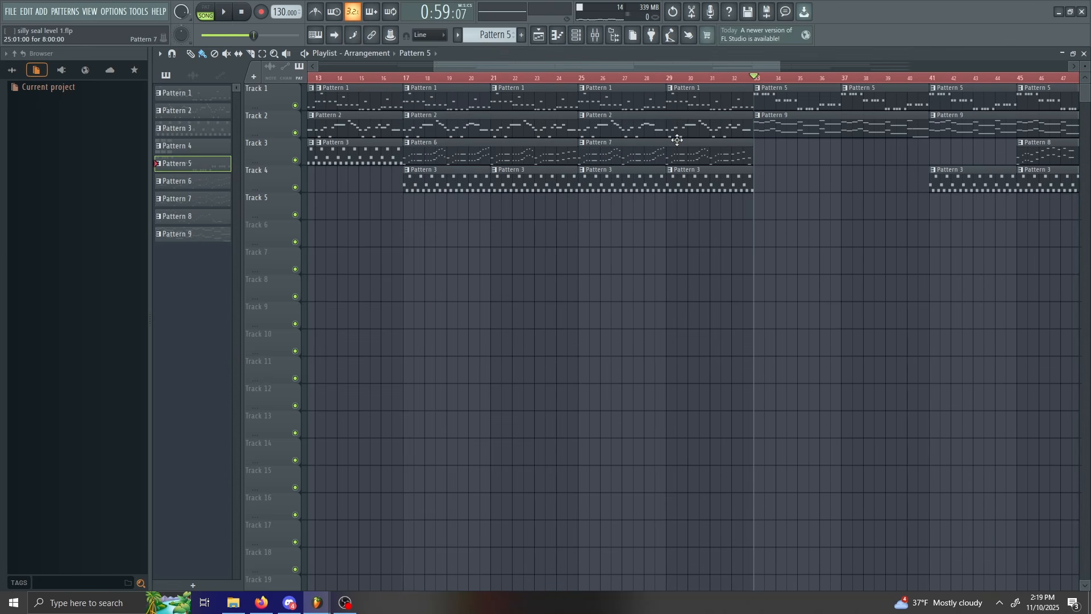
{"action": "left_click_drag", "start_coordinate": [585, 66], "coordinate": [819, 69]}
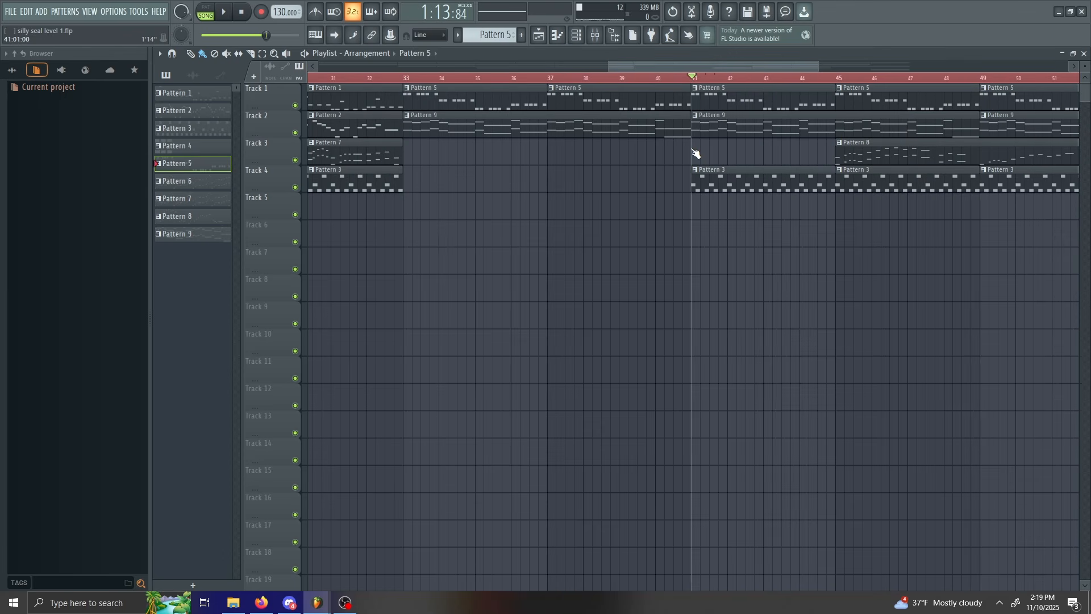
{"action": "key", "text": "space"}
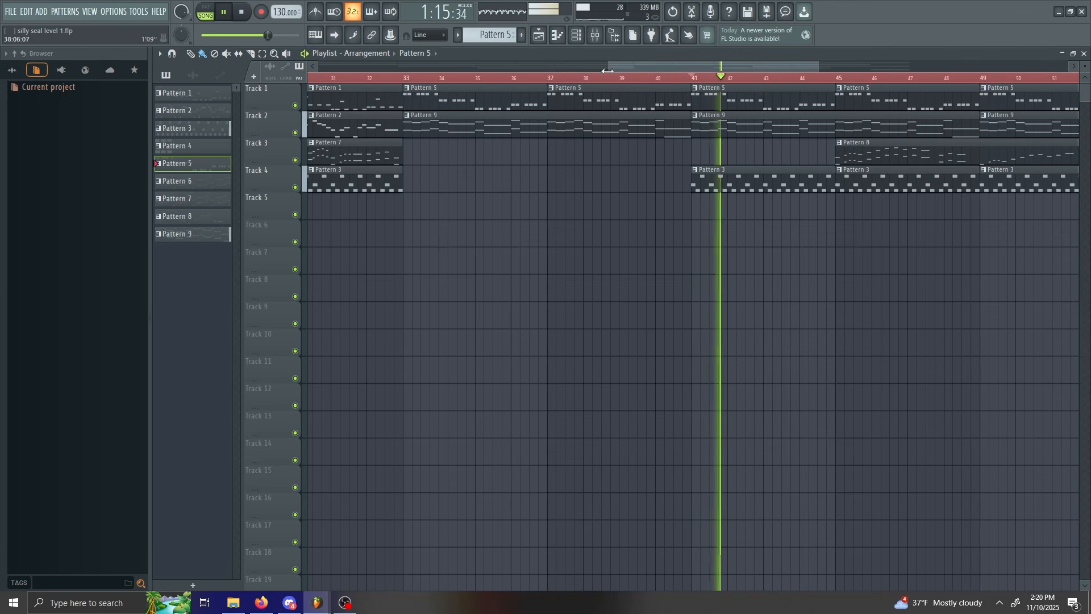
{"action": "key", "text": "space"}
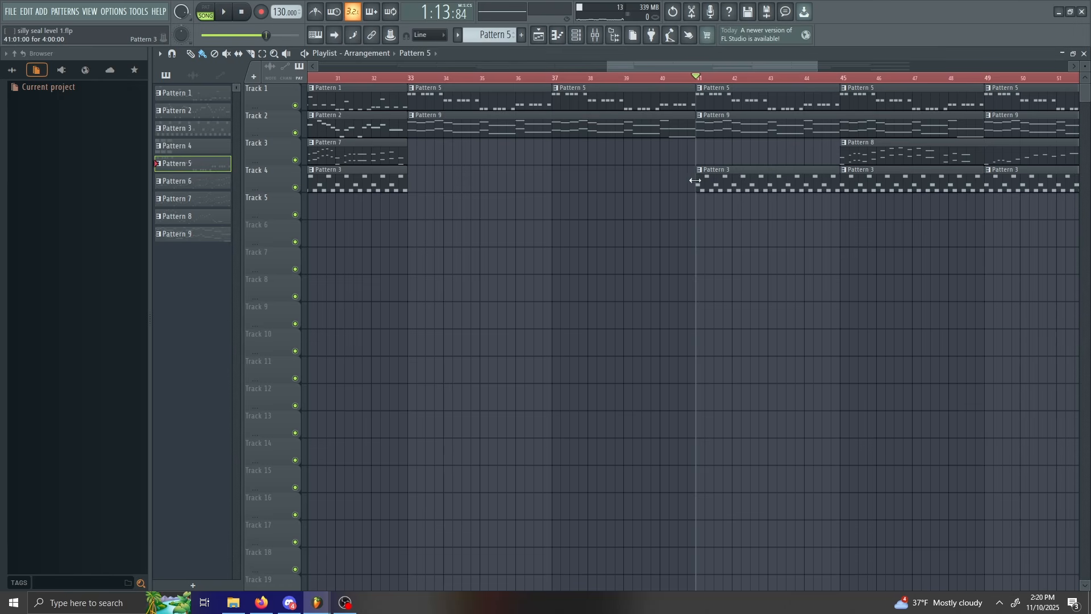
Listen to the arrangement from bar 45, where Pattern 8 enters, stop playback, and move the playhead back to bar 28
{"action": "left_click_drag", "start_coordinate": [660, 65], "coordinate": [745, 67]}
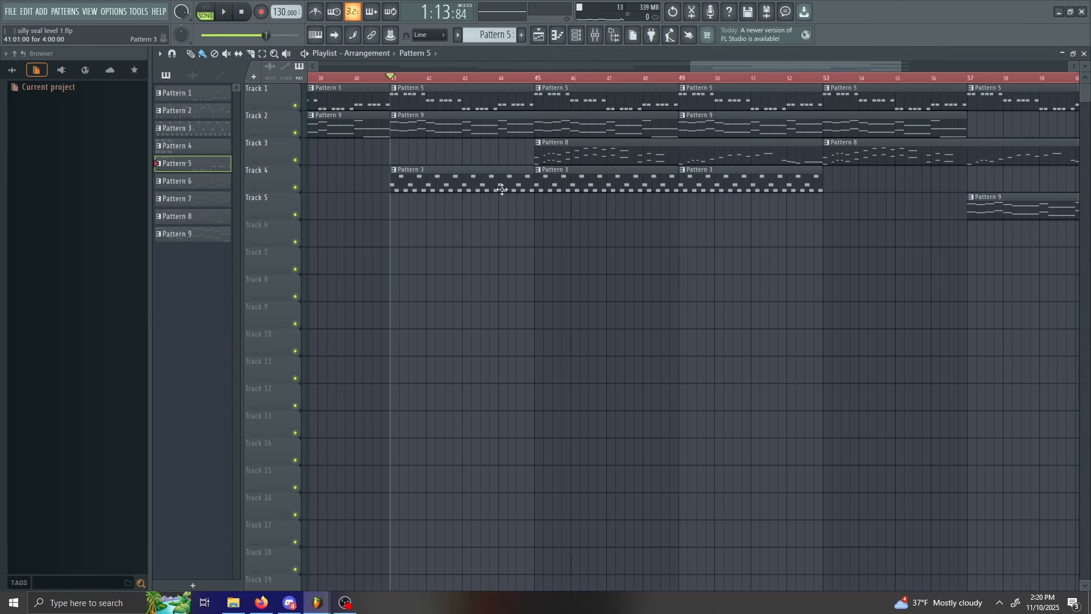
{"action": "key", "text": "space"}
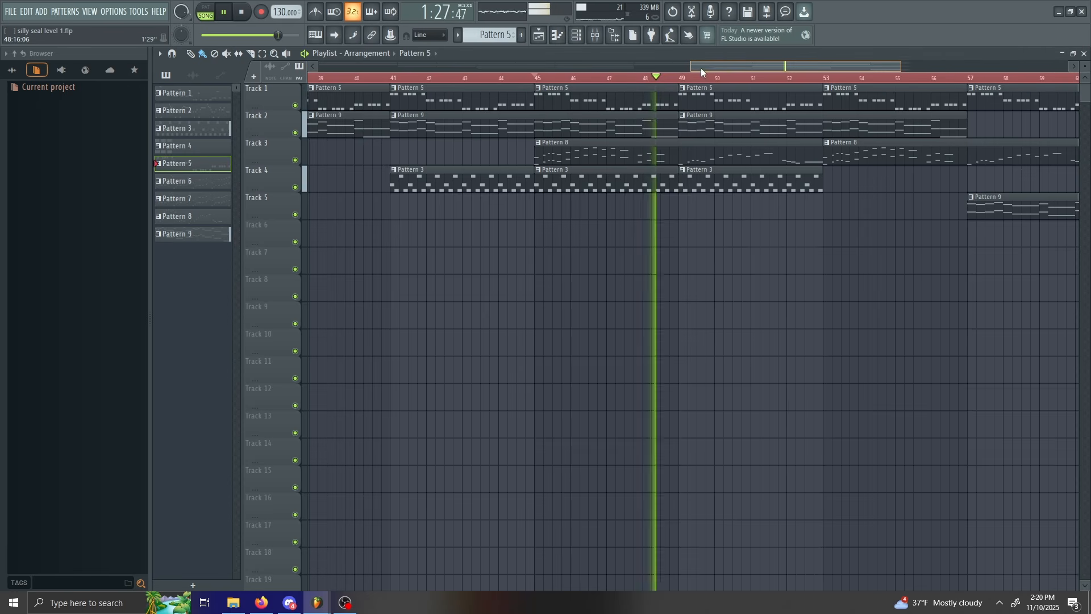
{"action": "left_click_drag", "start_coordinate": [700, 67], "coordinate": [755, 69]}
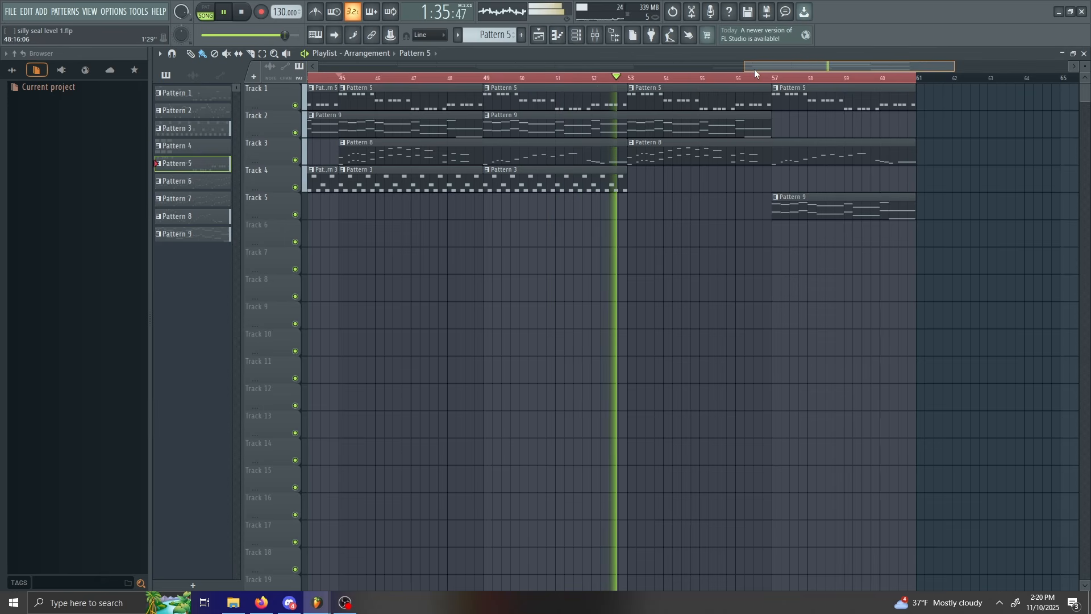
{"action": "key", "text": "space"}
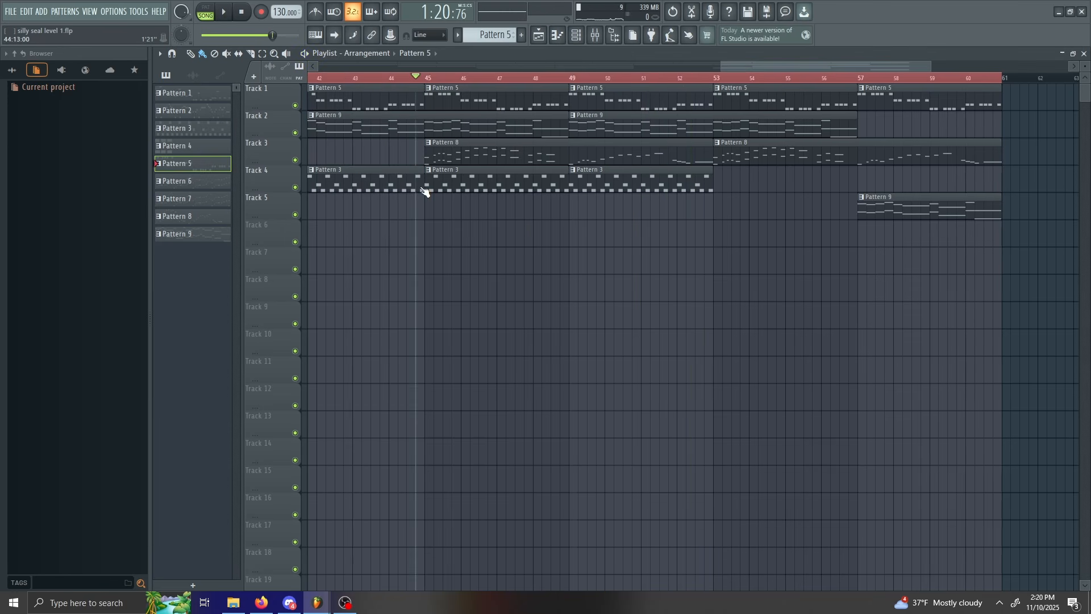
{"action": "left_click_drag", "start_coordinate": [422, 188], "coordinate": [457, 195]}
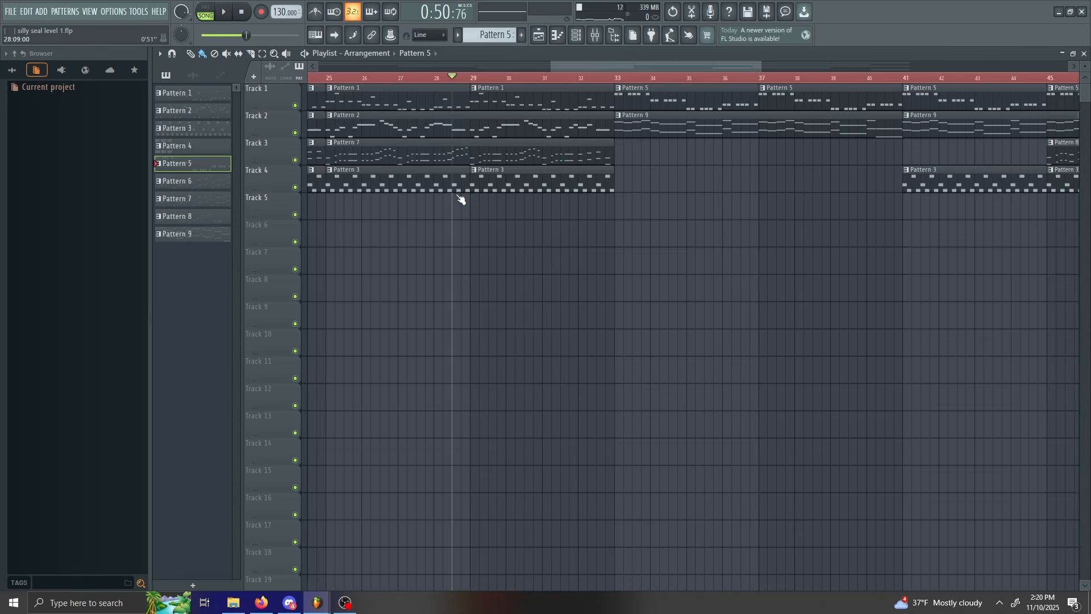
Listen to the closing section through bar 57, where Pattern 9 enters on Track 5, stop playback, and return to the song's start
{"action": "left_click_drag", "start_coordinate": [659, 192], "coordinate": [709, 178]}
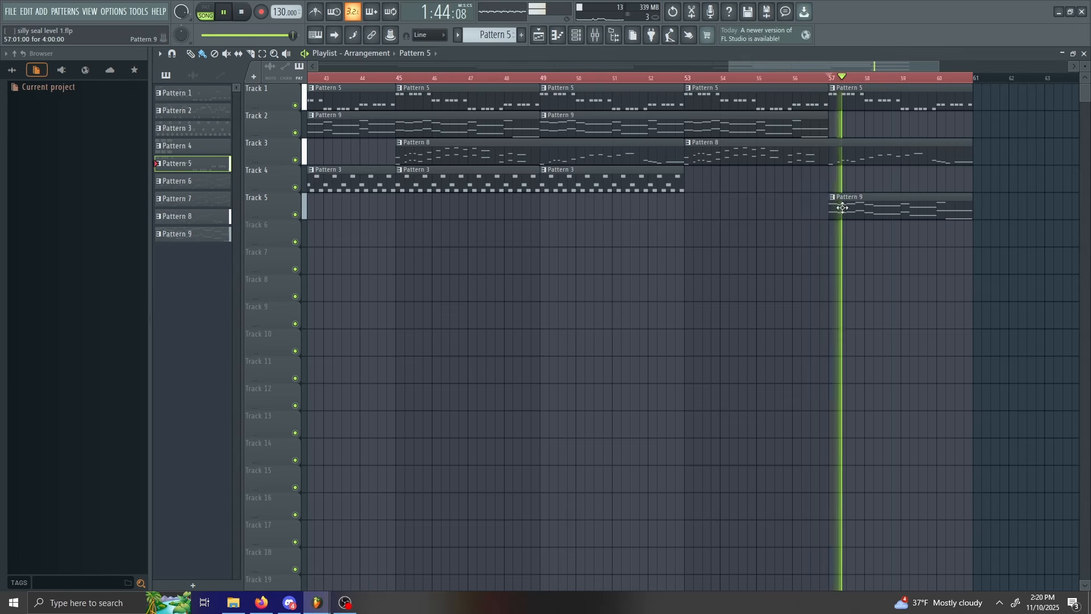
{"action": "left_click", "coordinate": [668, 79]}
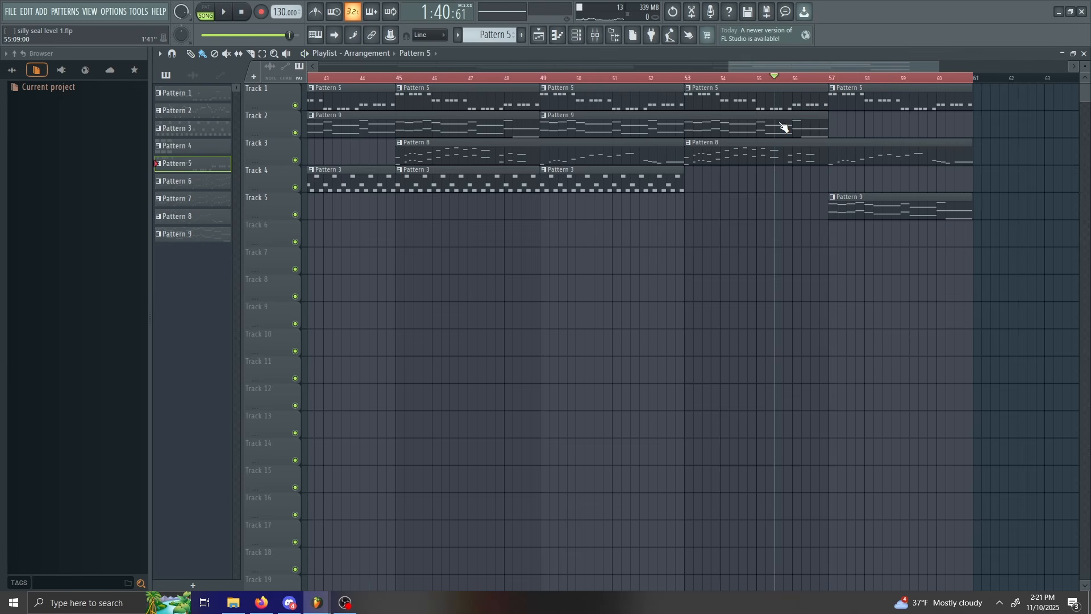
{"action": "left_click_drag", "start_coordinate": [267, 170], "coordinate": [5, 246]}
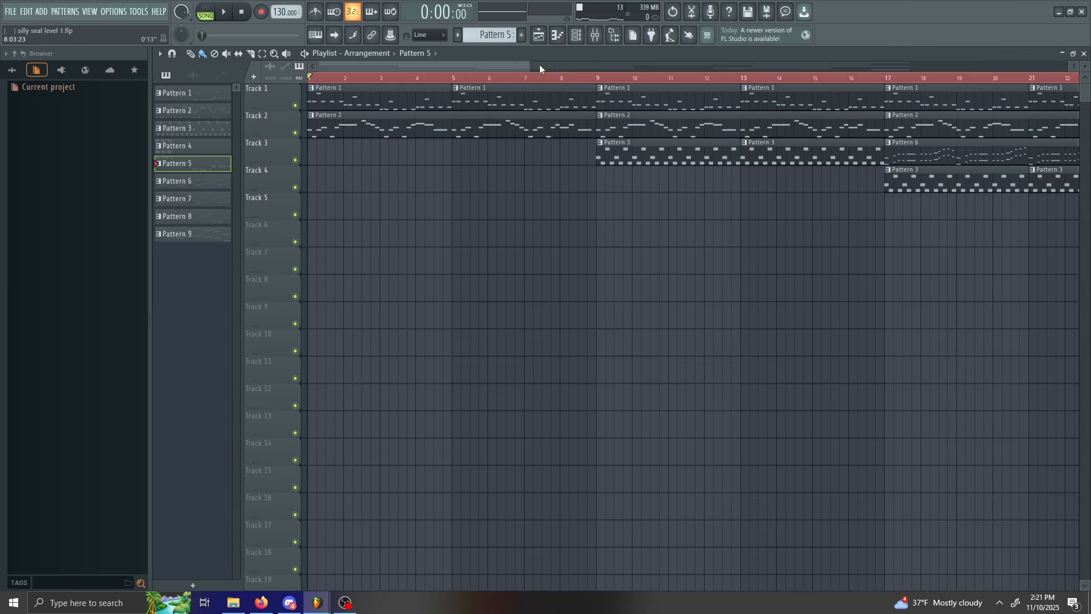
Examine the layout of the whole arrangement, from the opening patterns at bar 1 to the ending just before bar 61
{"action": "left_click_drag", "start_coordinate": [529, 63], "coordinate": [969, 150]}
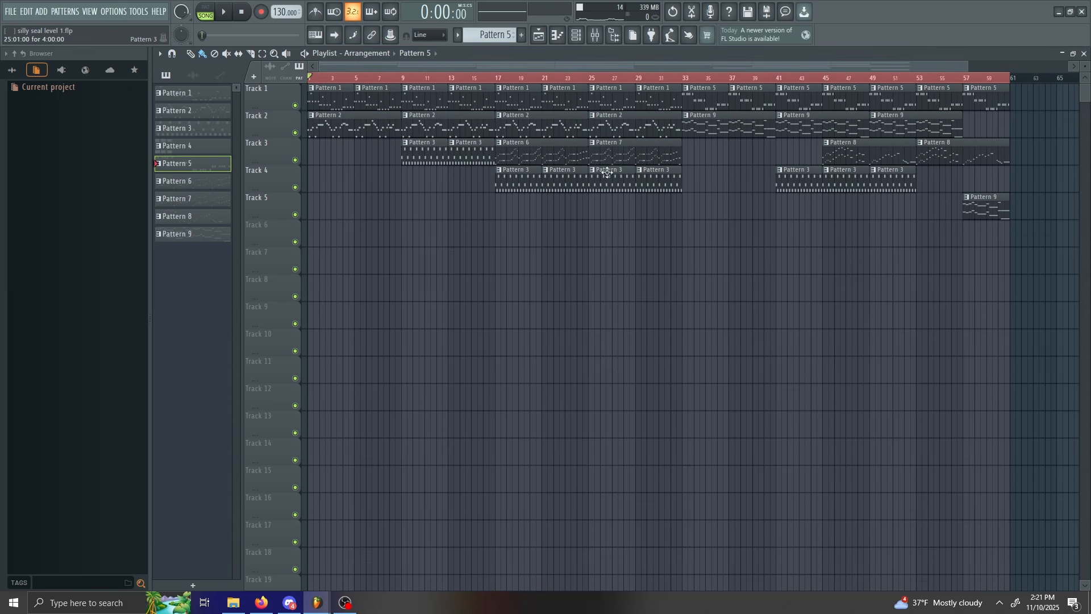
{"action": "left_click_drag", "start_coordinate": [966, 65], "coordinate": [939, 100]}
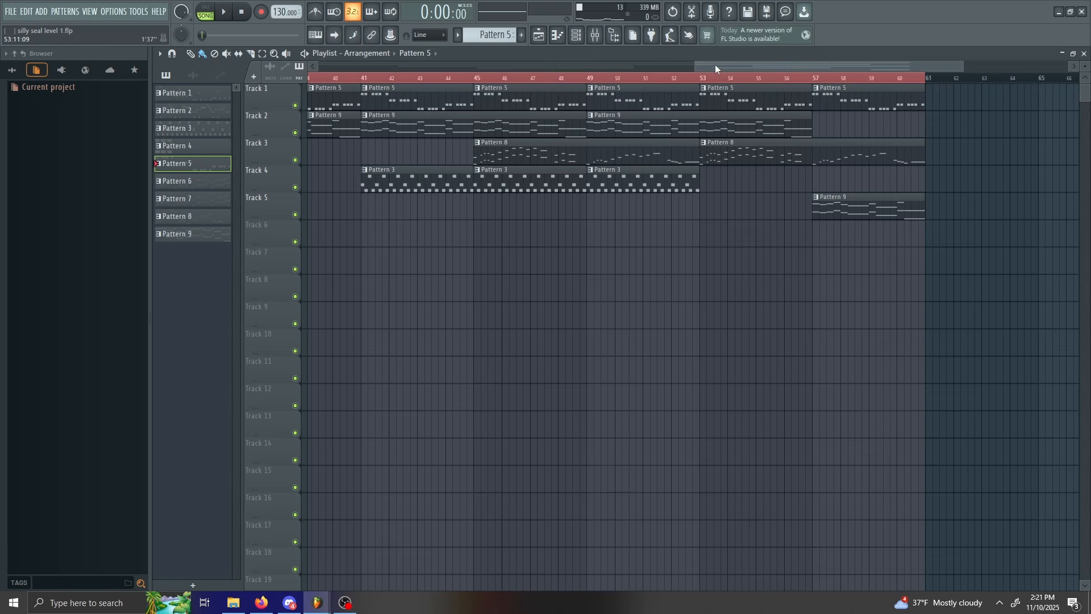
{"action": "left_click_drag", "start_coordinate": [715, 67], "coordinate": [312, 70]}
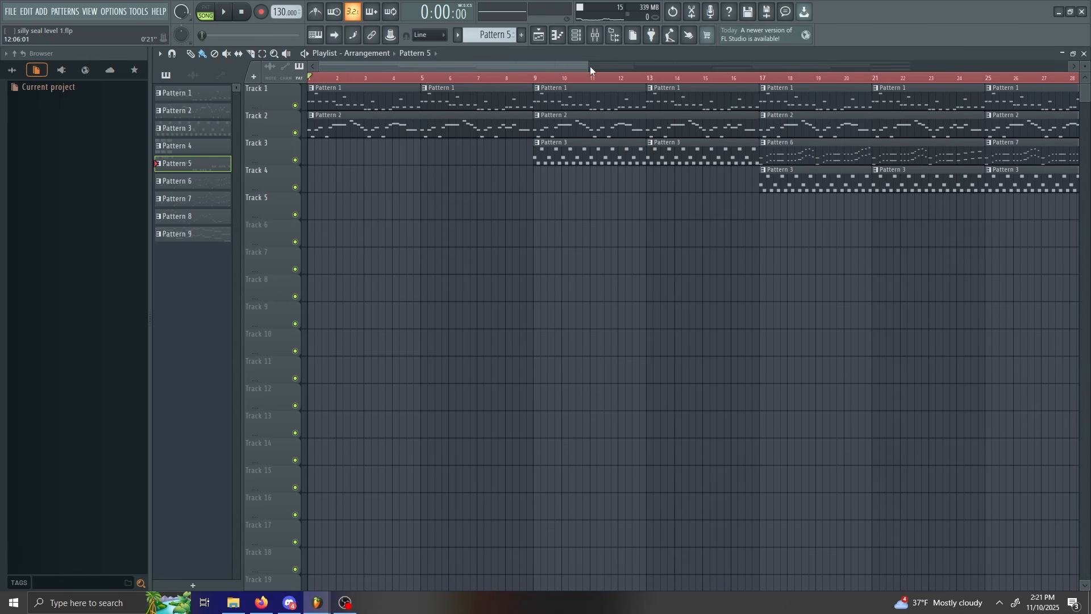
{"action": "left_click_drag", "start_coordinate": [584, 66], "coordinate": [902, 67]}
{"action": "left_click_drag", "start_coordinate": [733, 66], "coordinate": [561, 78]}
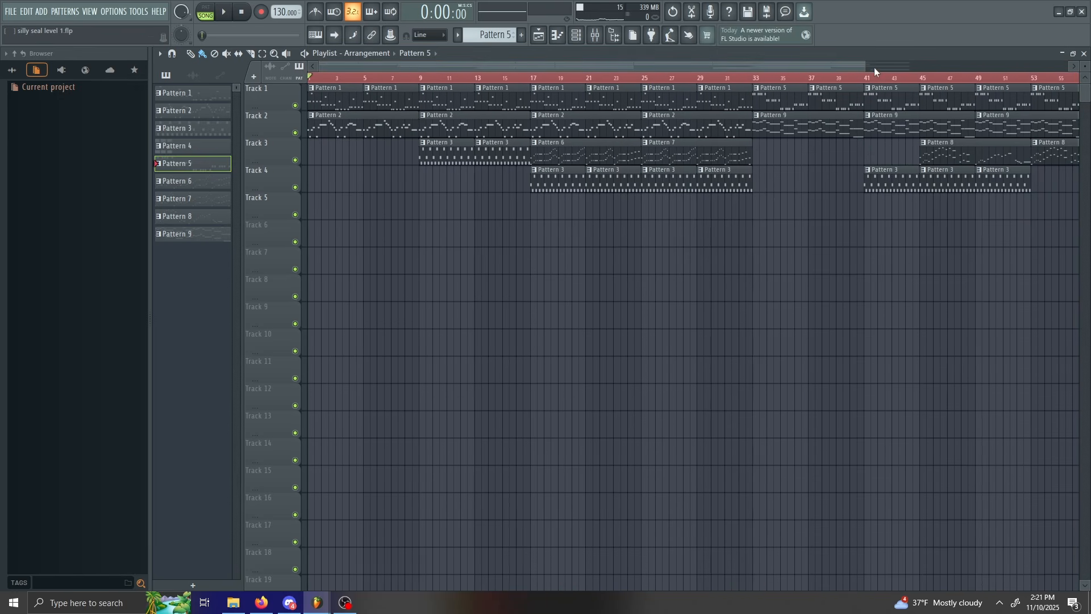
{"action": "left_click_drag", "start_coordinate": [861, 66], "coordinate": [561, 80]}
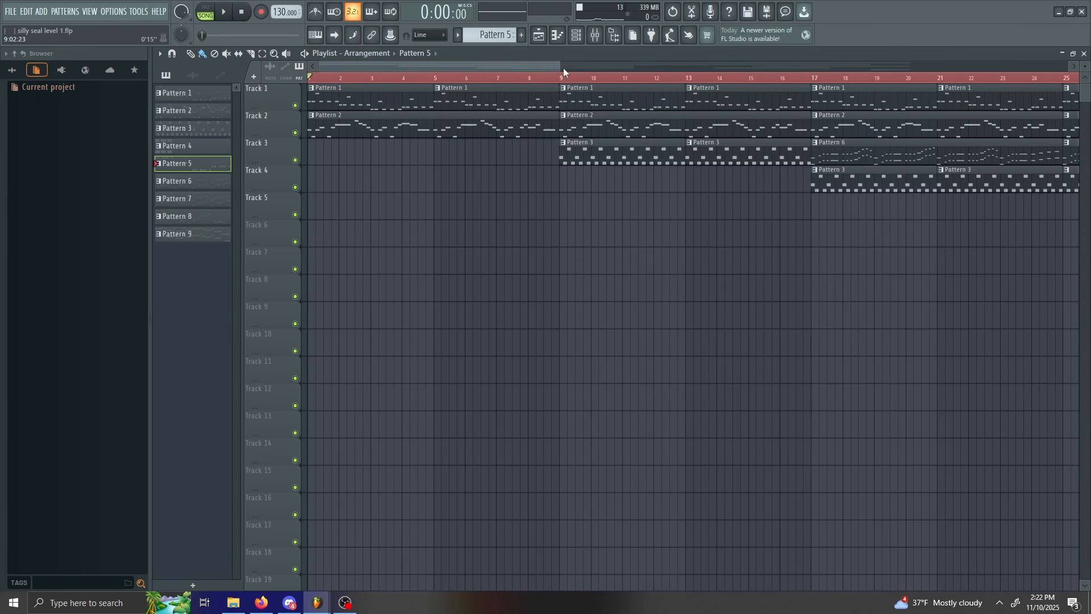
{"action": "left_click_drag", "start_coordinate": [559, 67], "coordinate": [977, 70]}
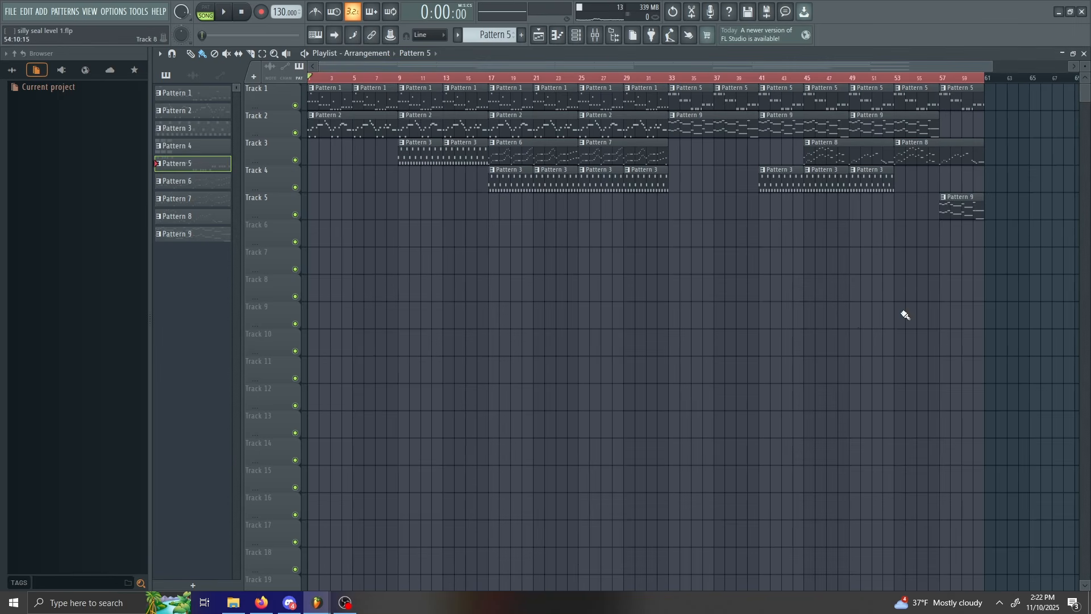